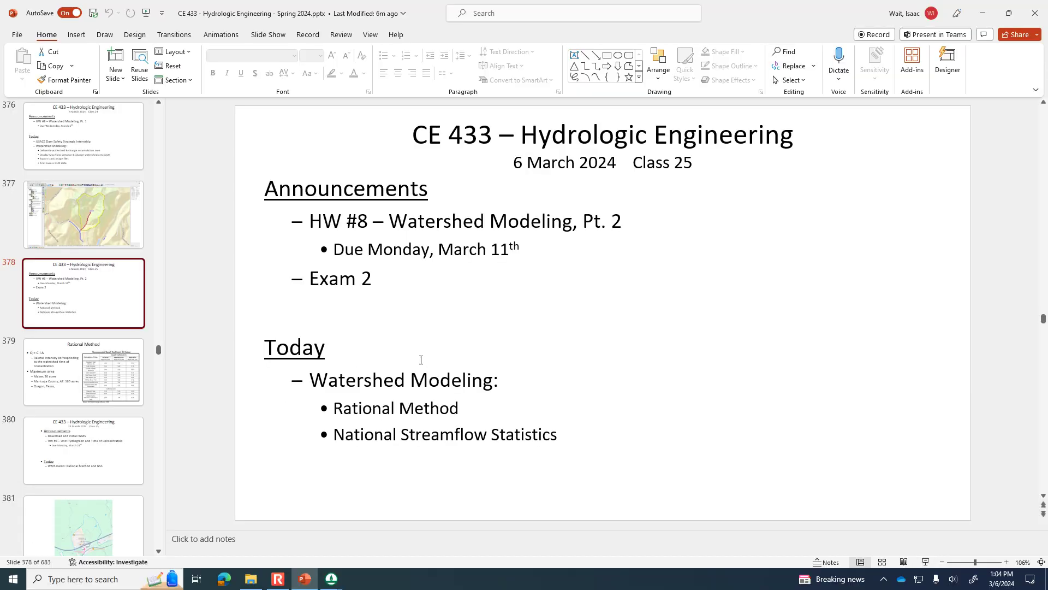
Step: Change 'HW #8' to 'HW #9' and append ': Monday, March 11th' to the Exam 2 line
double_click(363, 219)
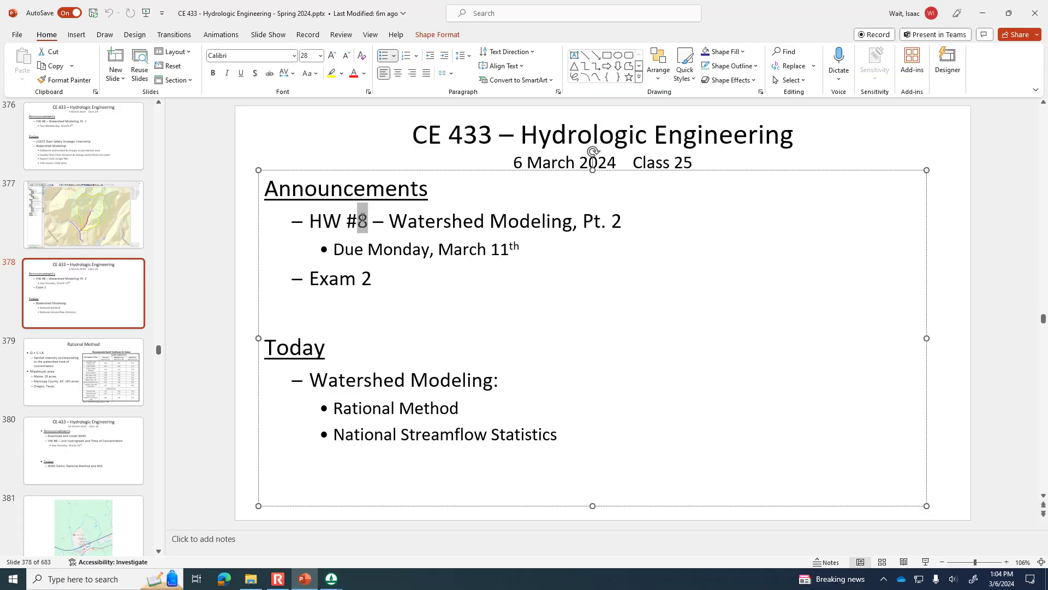
text(9)
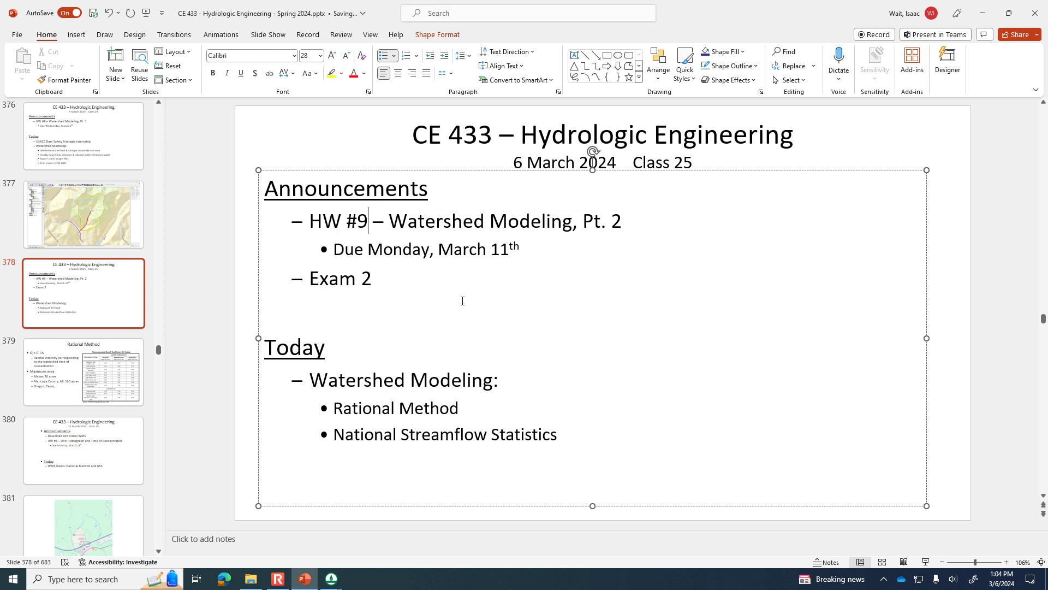
click(402, 285)
text(: Monday, March )
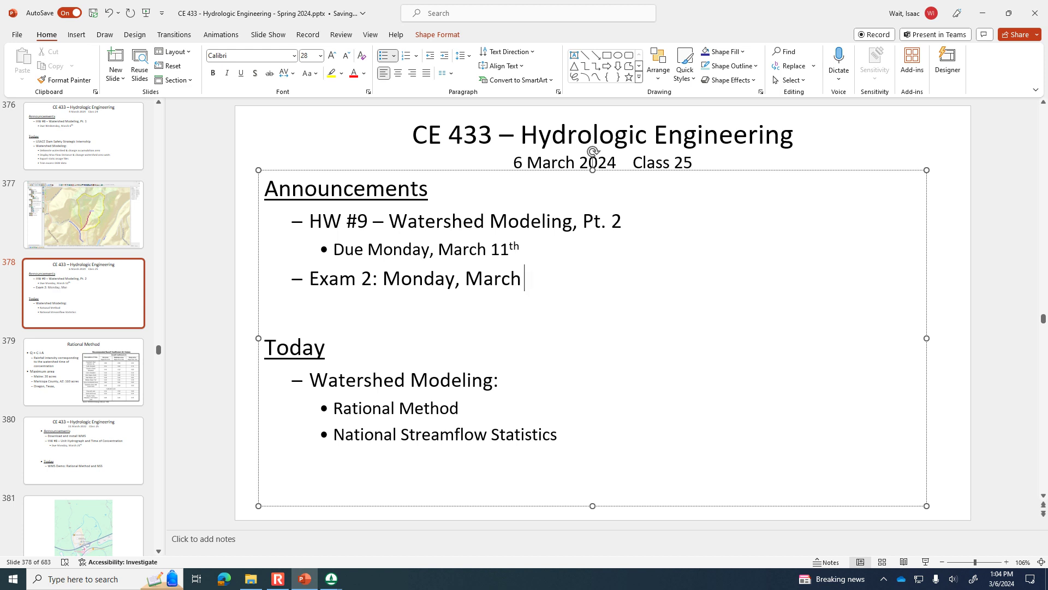
text(11th)
Step: Browse File Explorer to CE 433 > 2024 Spring > PDF files and select the syllabus PDF
click(251, 578)
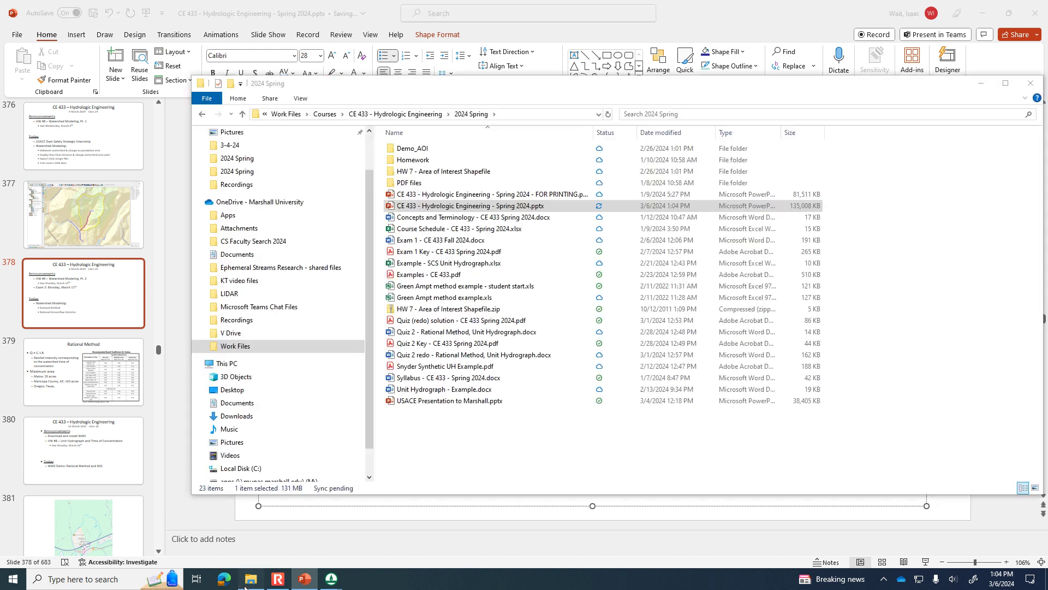
click(410, 115)
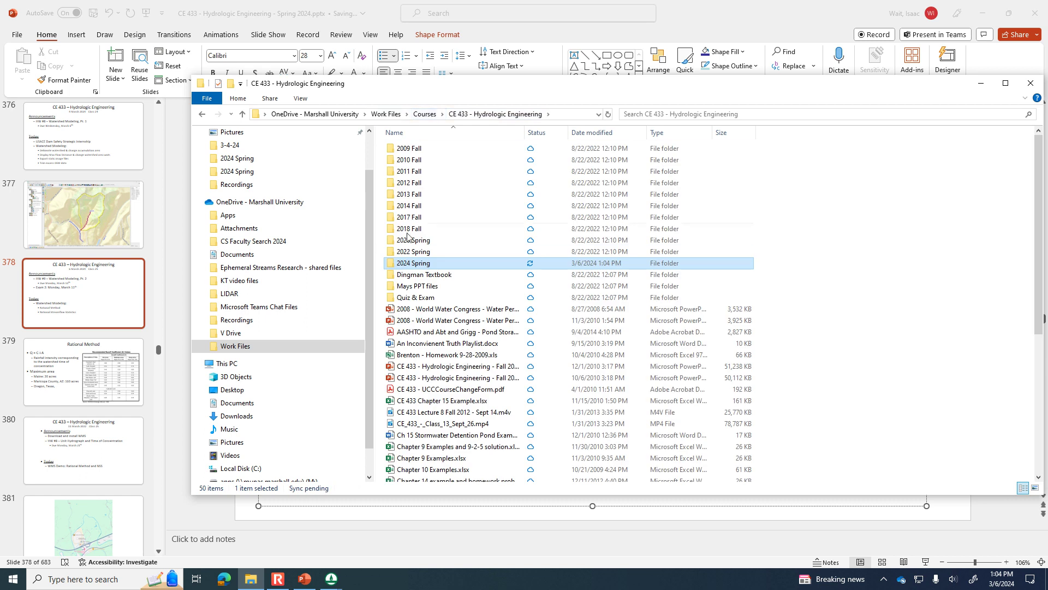
double_click(416, 263)
double_click(420, 187)
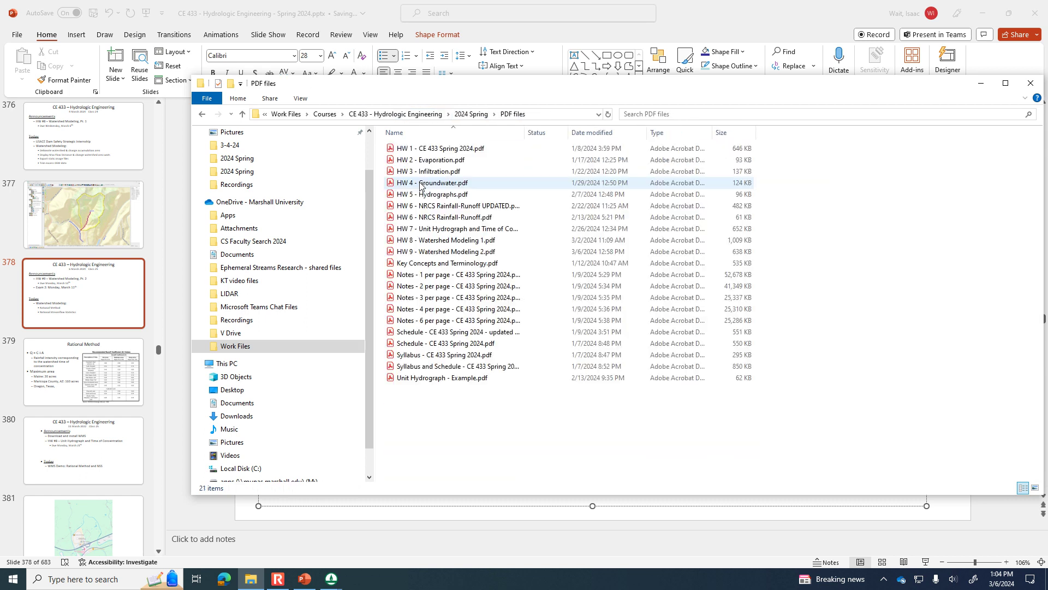
click(448, 367)
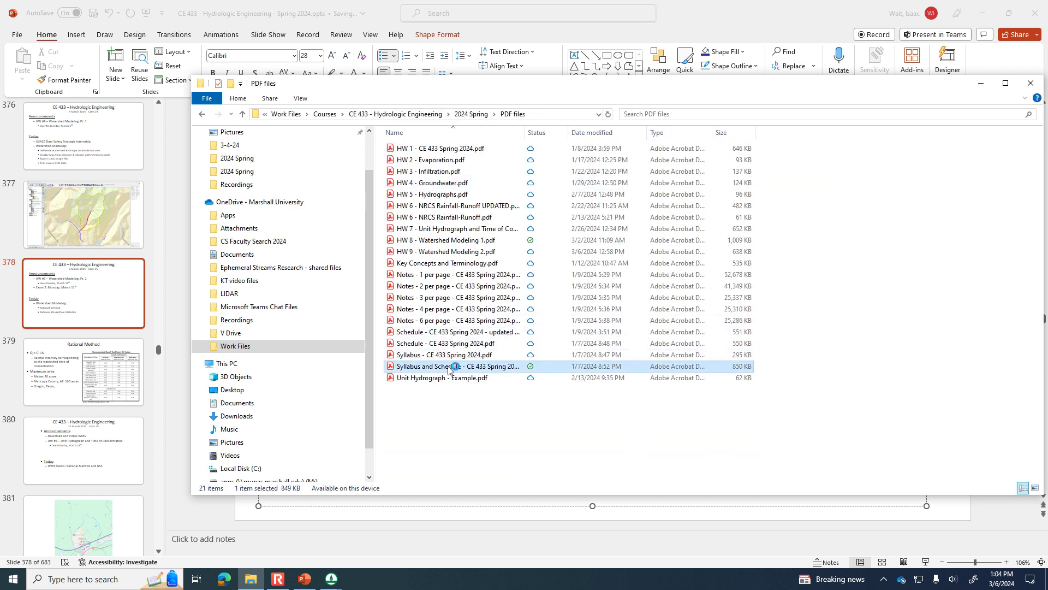
Step: Open the syllabus PDF, zoom in three levels and scroll to the HW 9 and Midterm Exam #2 rows
double_click(449, 368)
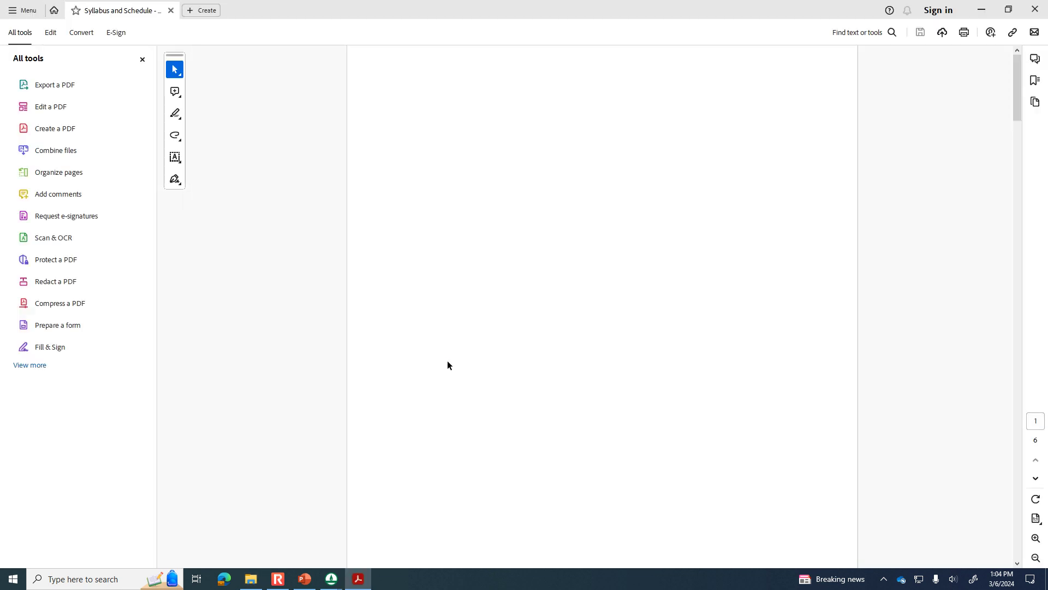
drag(1017, 86, 1040, 521)
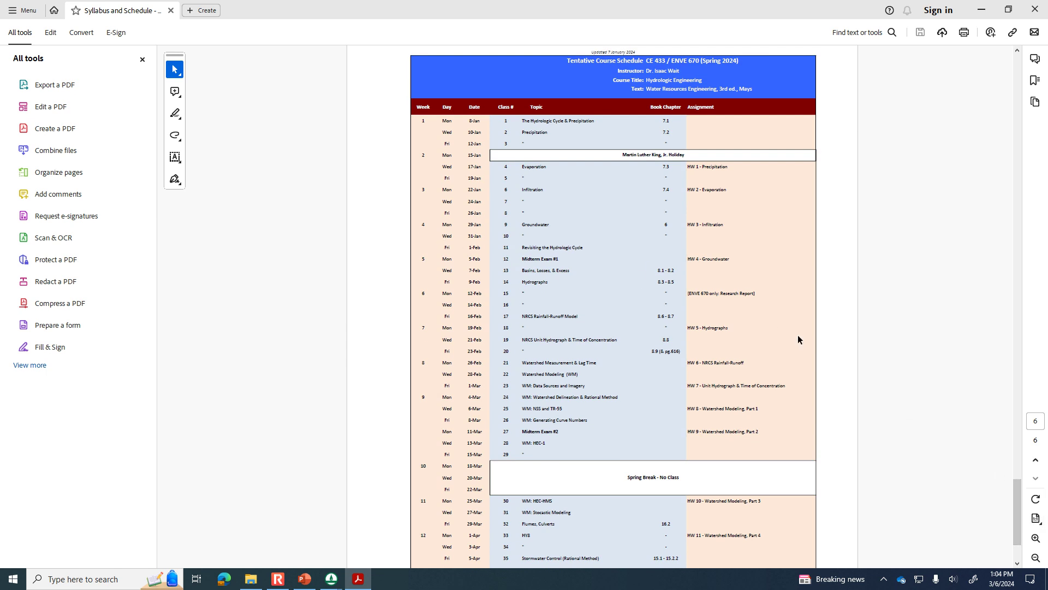
click(1035, 538)
click(1035, 538)
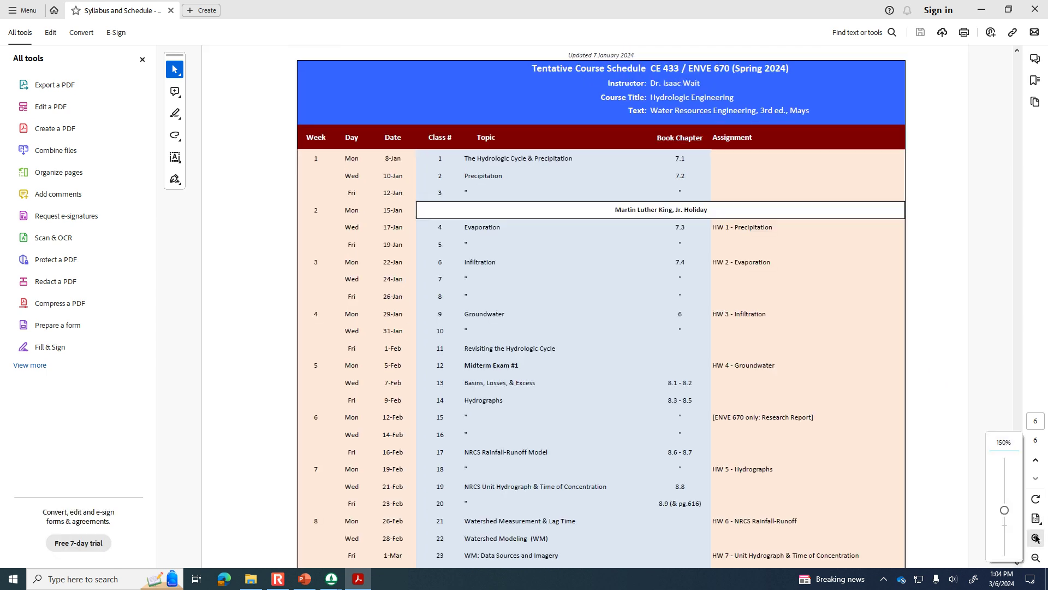
click(1035, 538)
scroll(906, 461, down, 1)
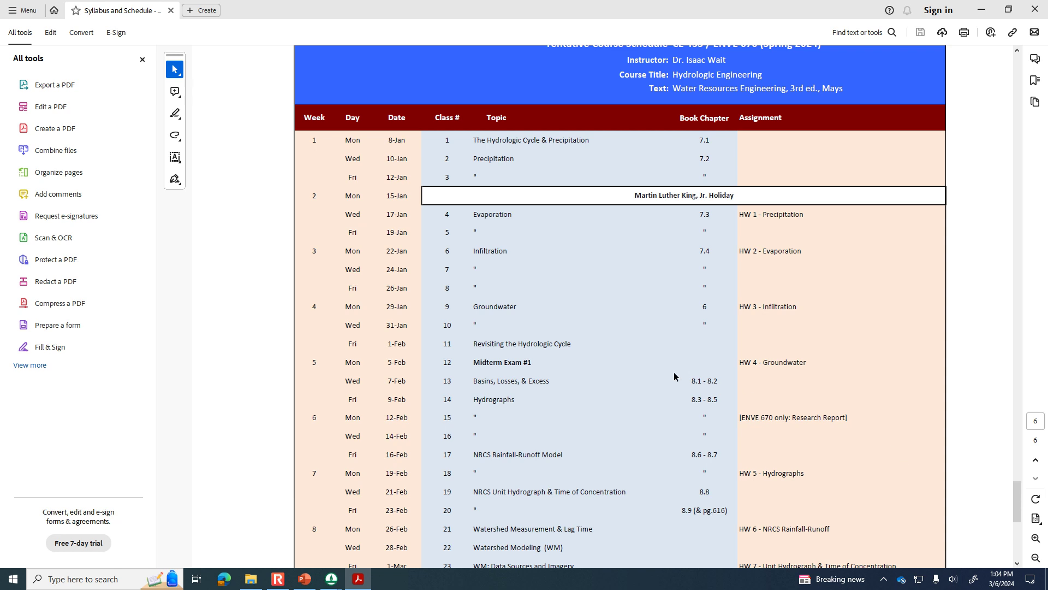
scroll(526, 380, down, 3)
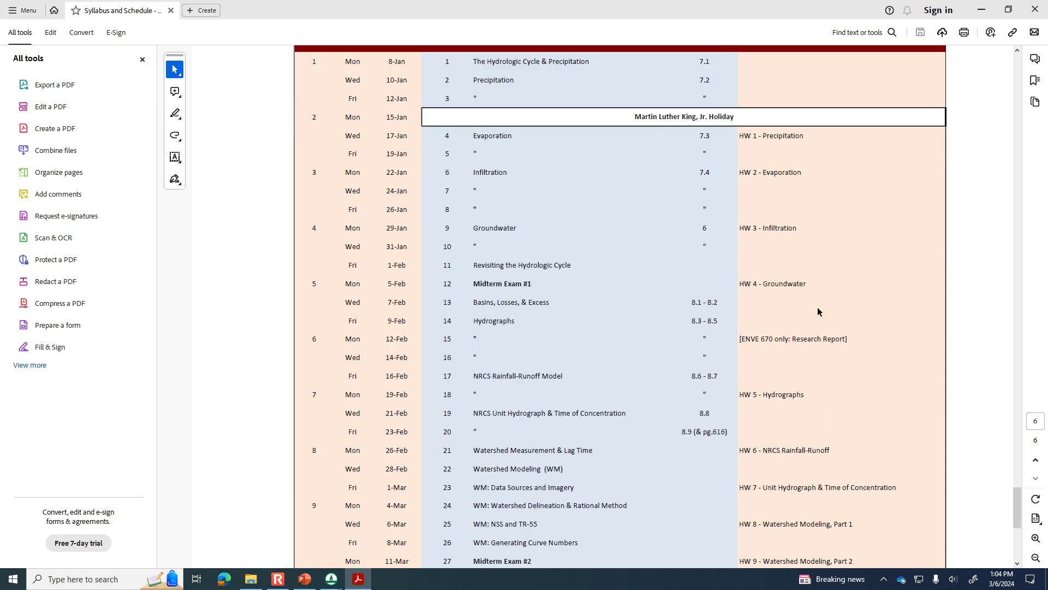
scroll(1017, 519, down, 5)
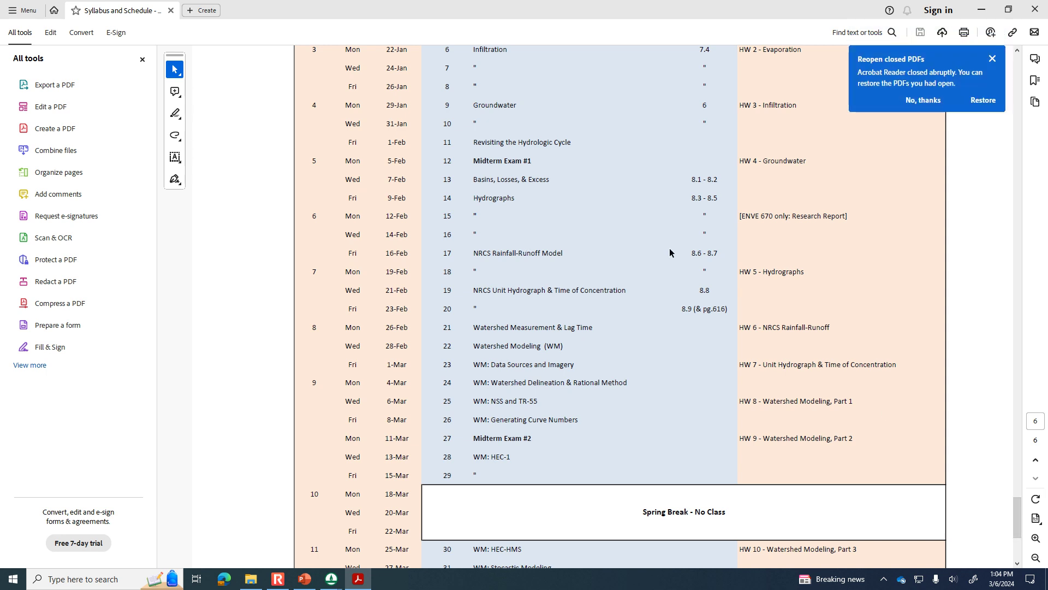
click(993, 59)
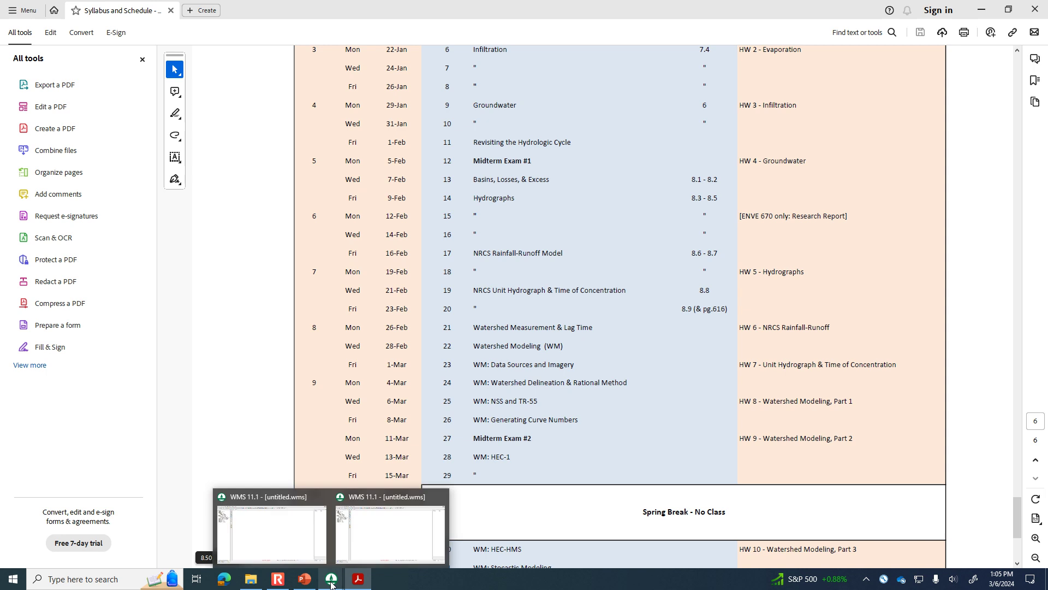
Step: Return to PowerPoint and deselect the announcements text box on the Class 25 slide
click(307, 583)
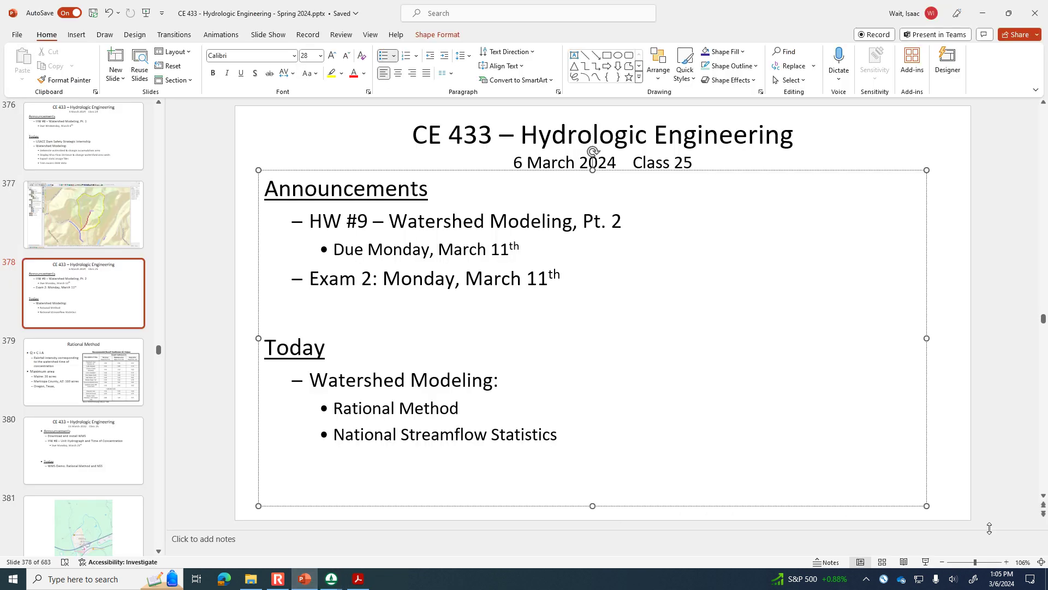
click(1003, 493)
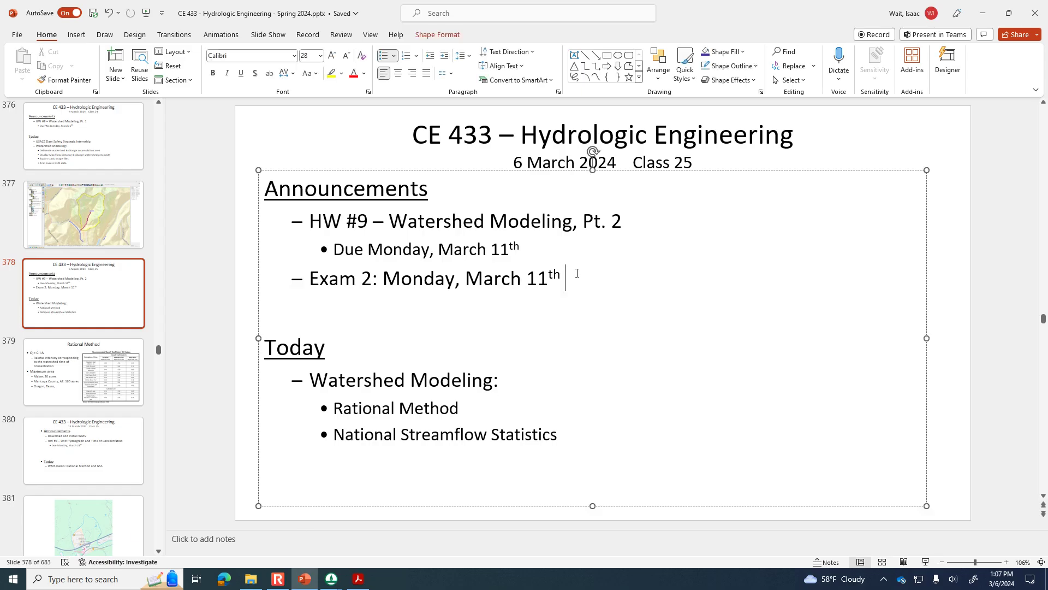
Step: Add an Exam 2 sub-bullet: 'You may prepare one page of equations, variable definitions, units, and solving process. No conceptual information or definitions.'
key(Return)
key(Tab)
text(You may)
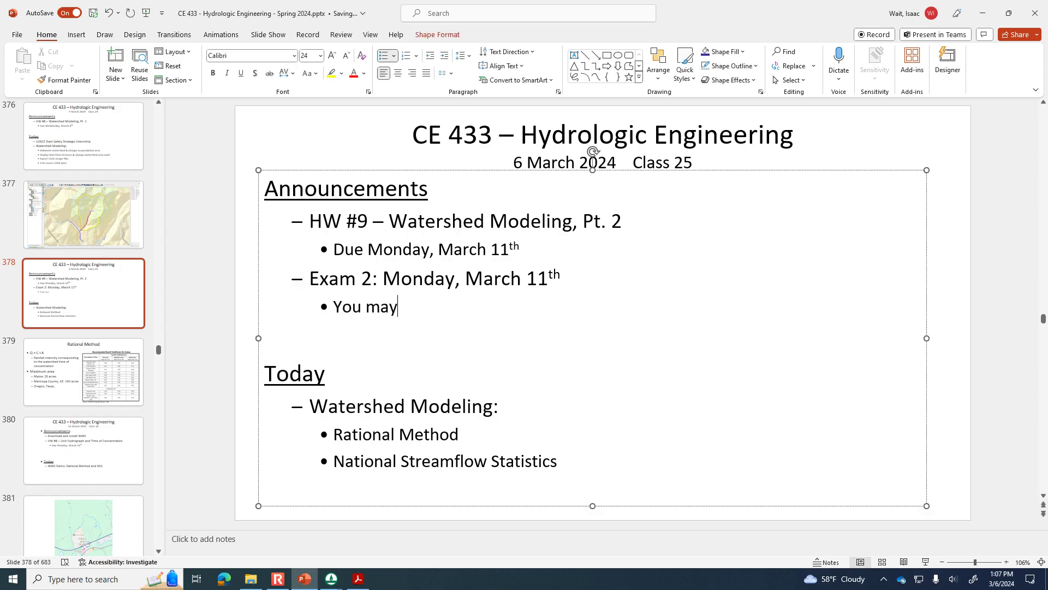
text( prepare one pag)
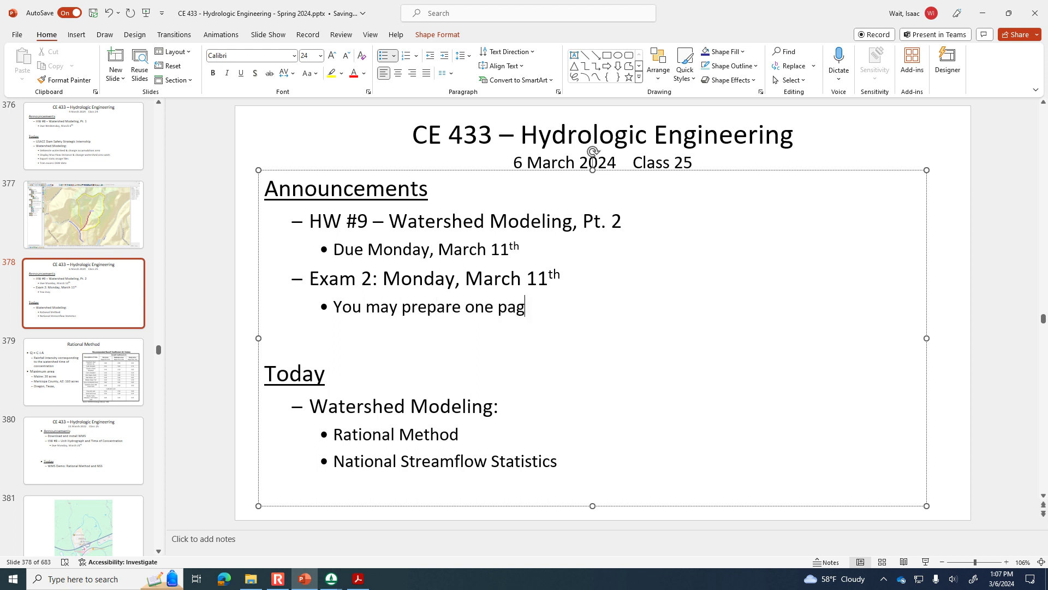
text(e of equations)
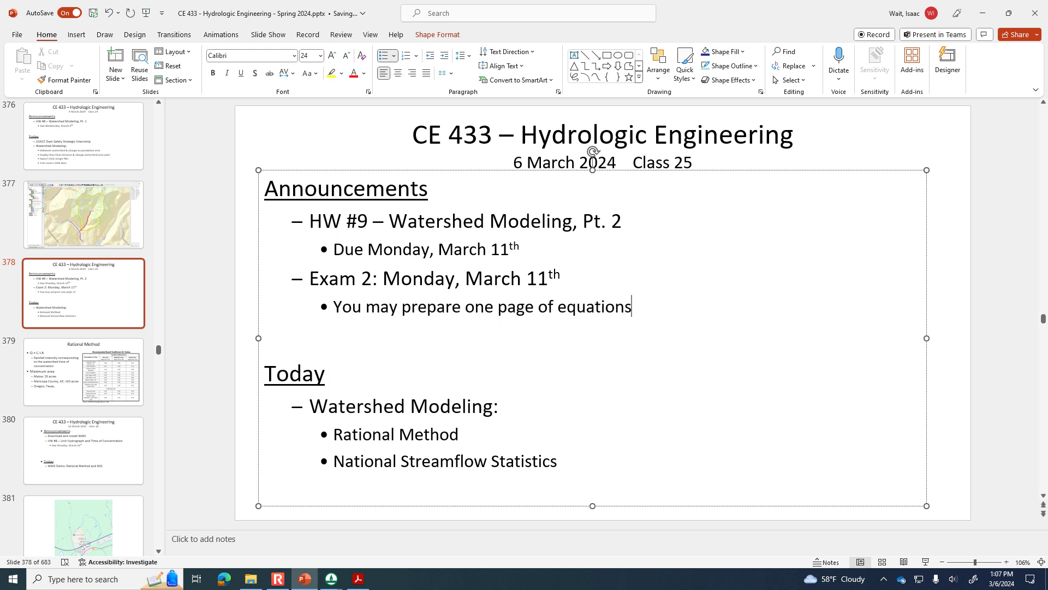
text(, variable definition)
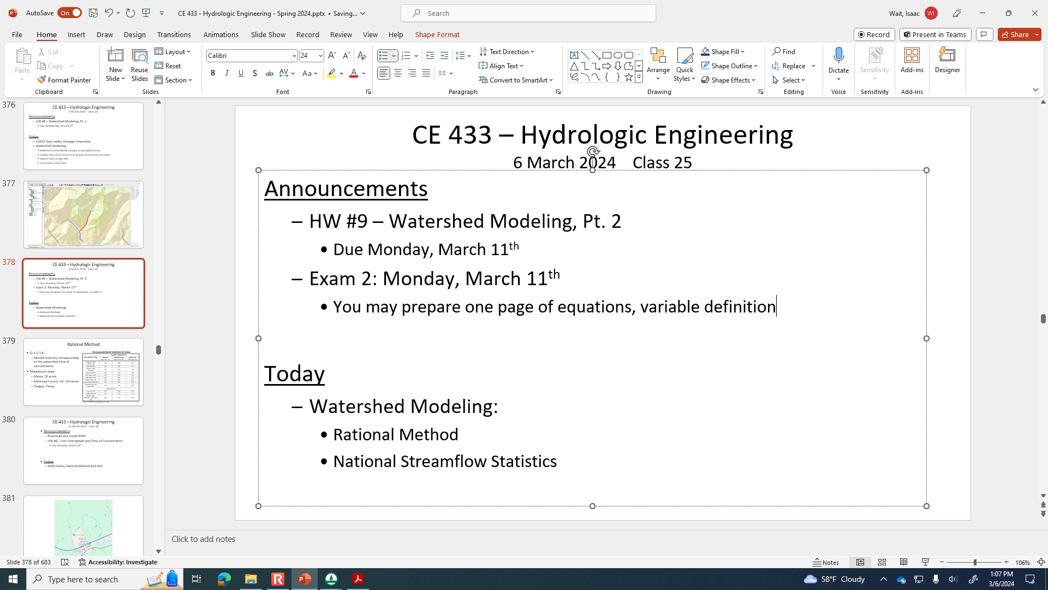
text(s, units, an)
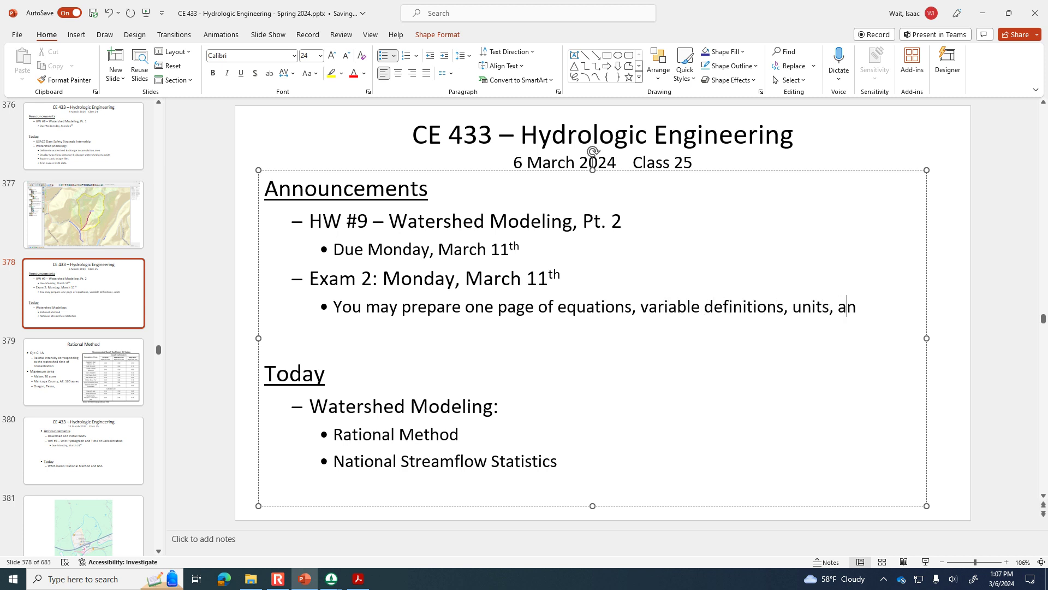
text(d solving)
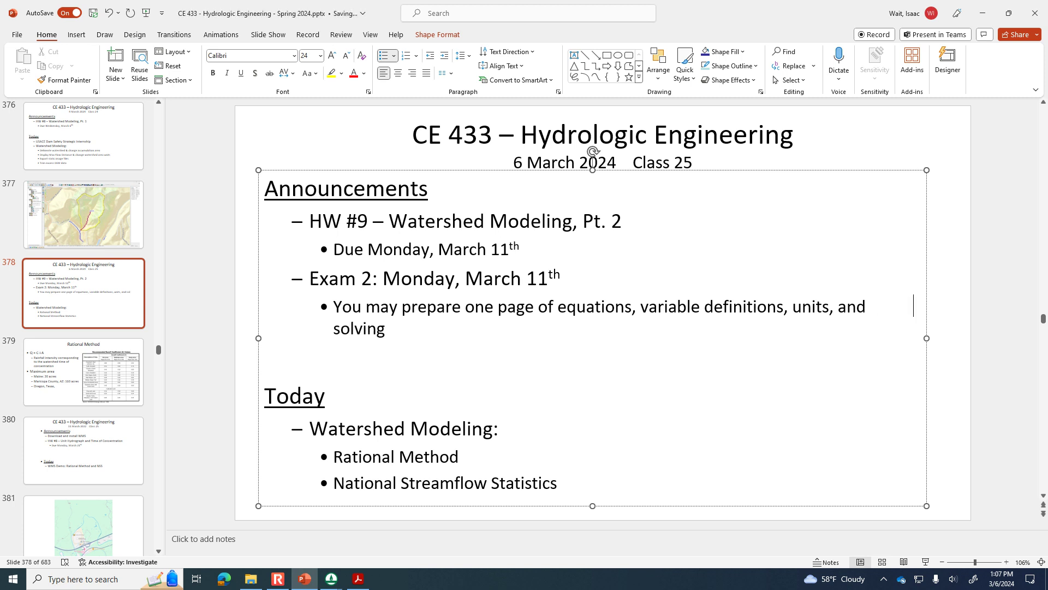
text( process. No co)
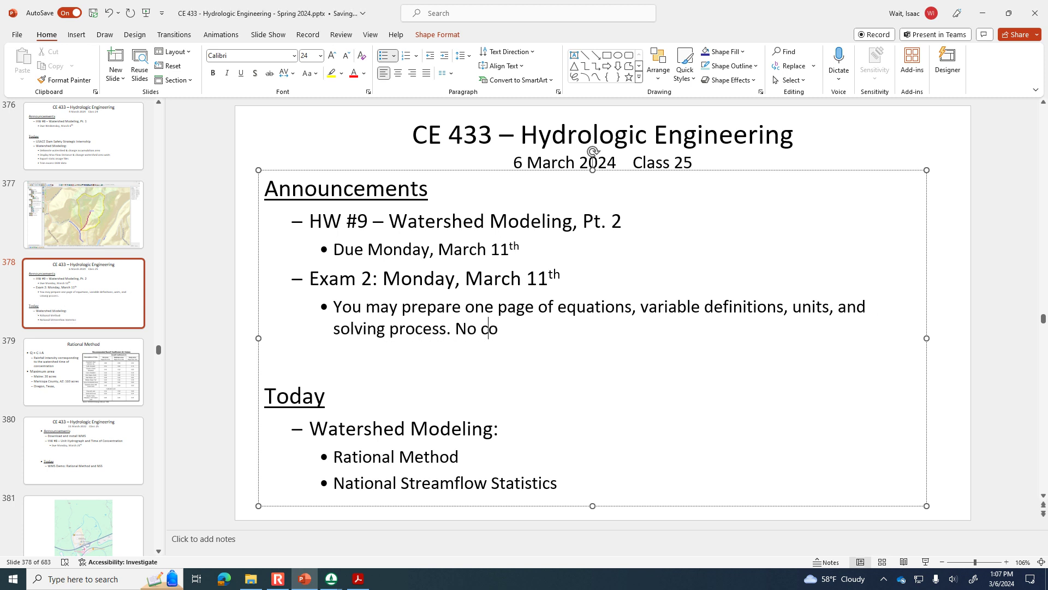
text(nceptual in)
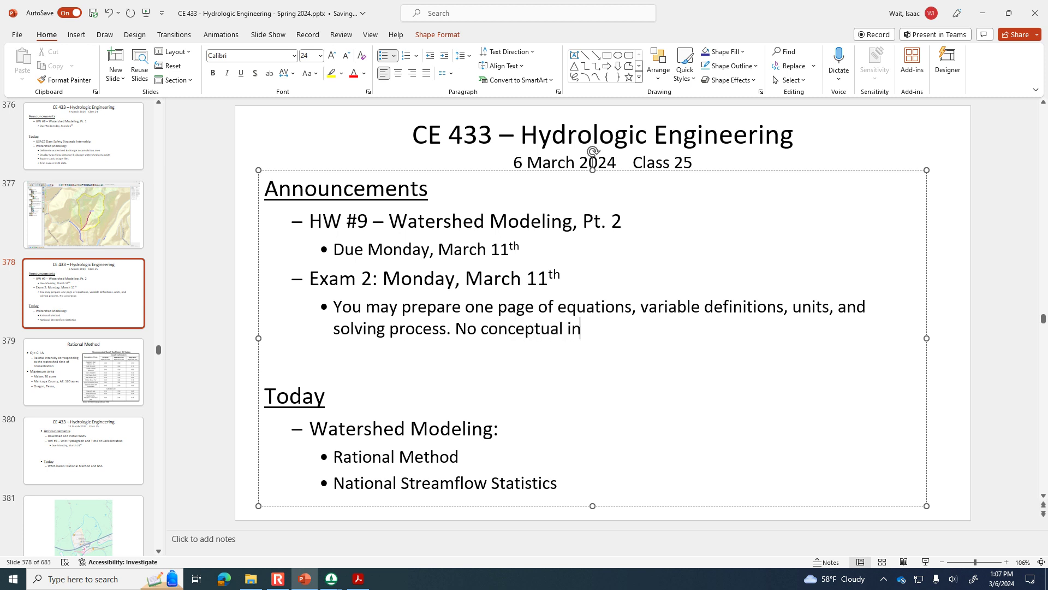
text(formation or d)
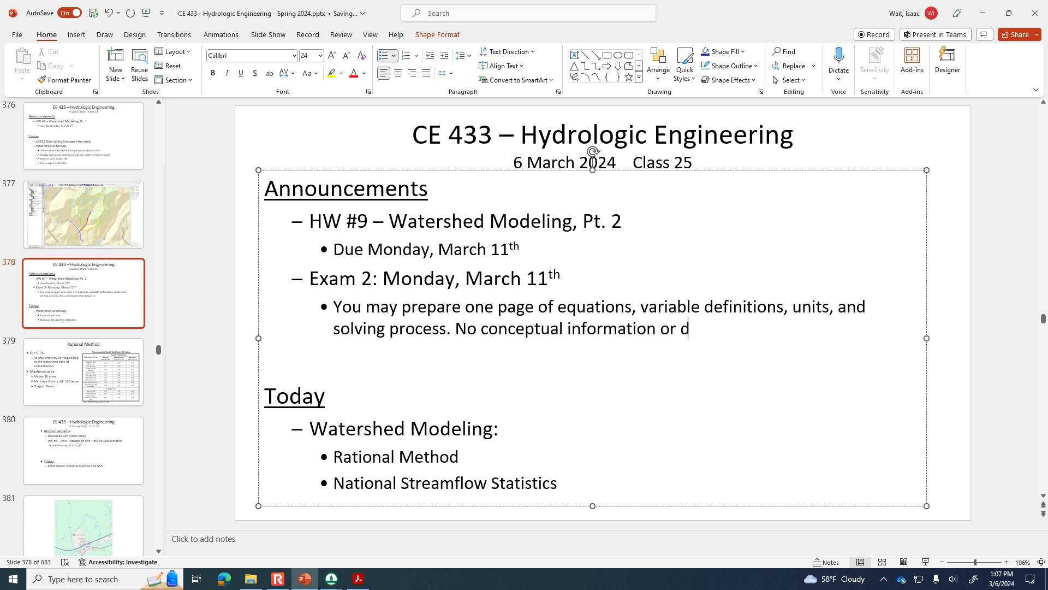
text(efinitions.)
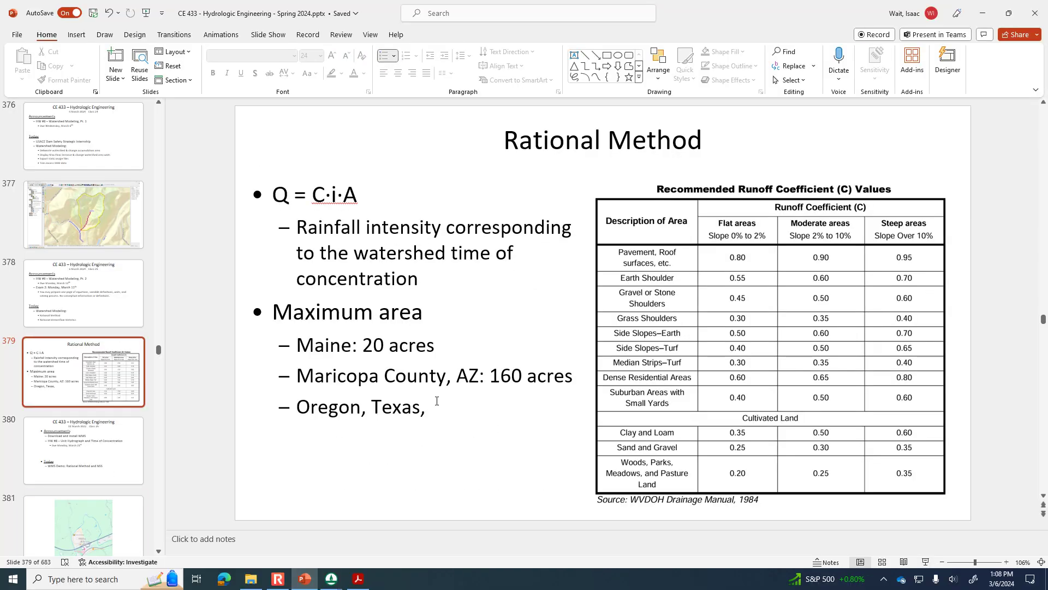
Step: Change the last Rational Method bullet to 'Oregon, Texas: 200 acres', then go to map slide 381
click(437, 401)
key(BackSpace)
key(BackSpace)
text(: 200 acres)
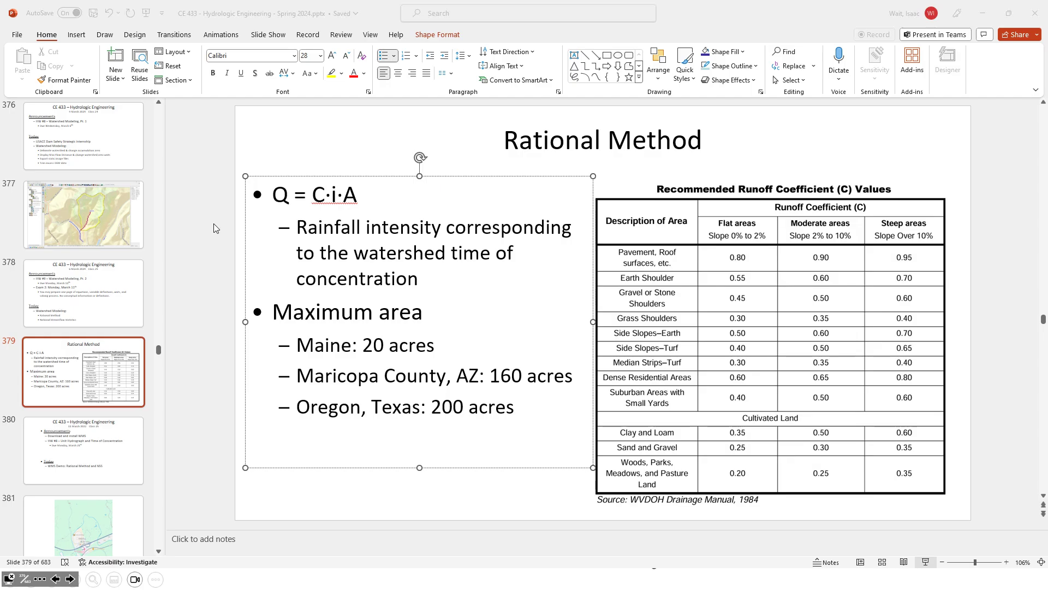
click(93, 522)
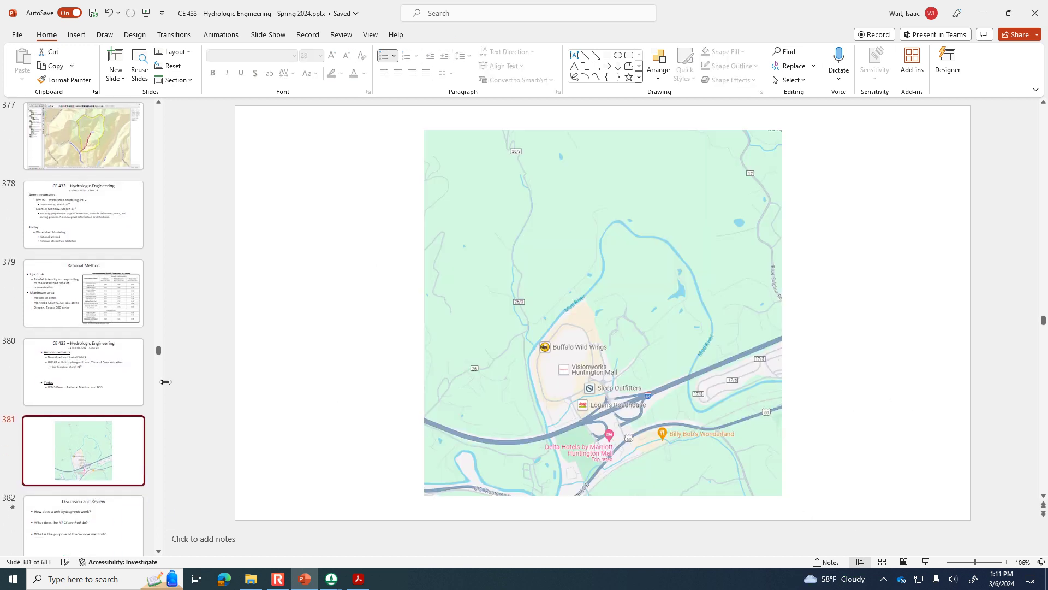
Step: Move the announcements slide below the map slide, then present the map slide full screen and exit
drag(100, 383, 95, 470)
click(78, 385)
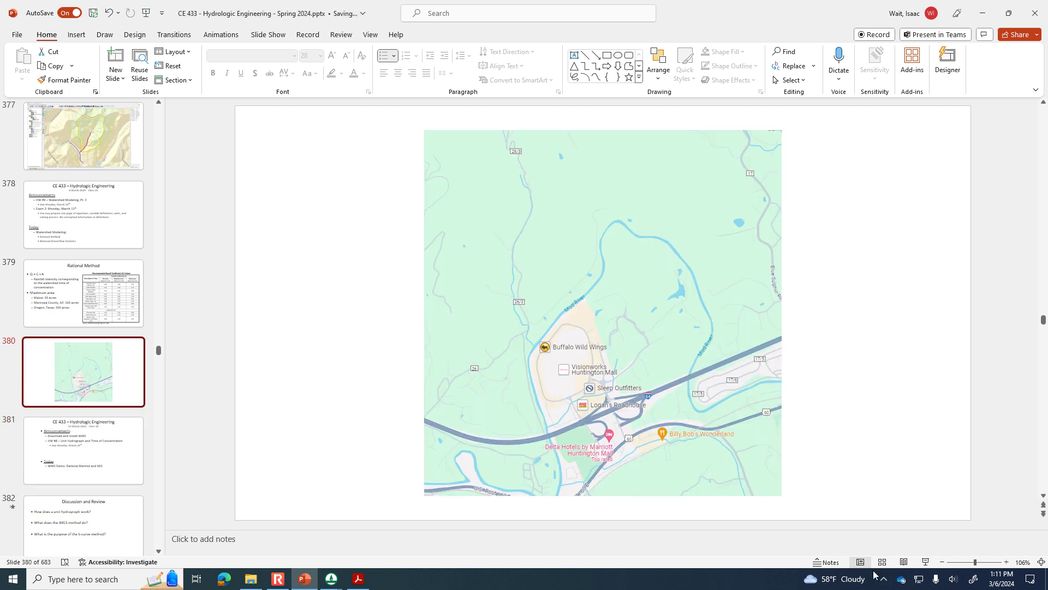
click(927, 562)
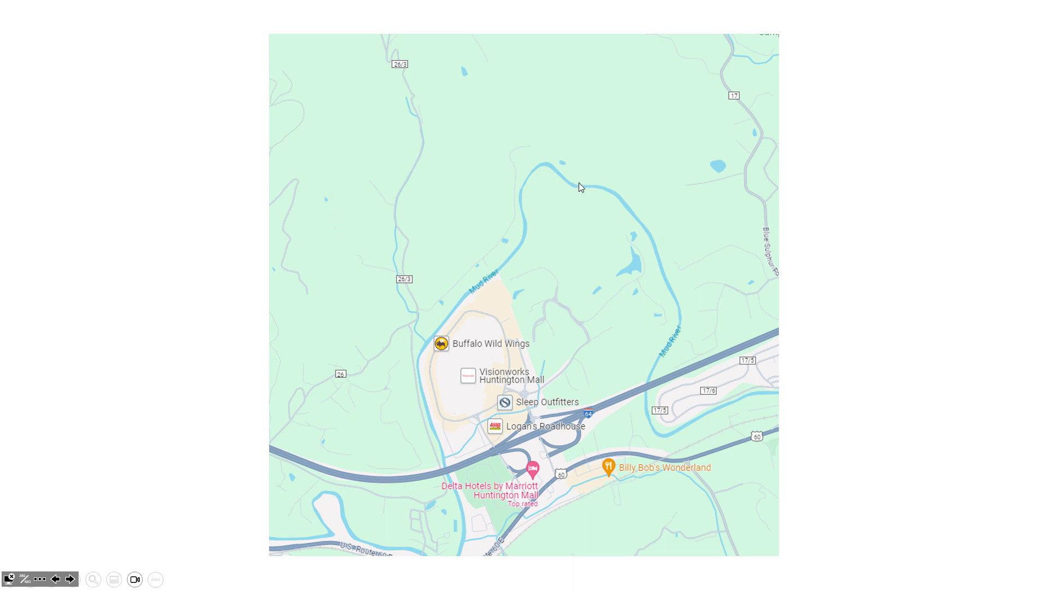
key(Escape)
Step: Bring WMS 11.1 to the front and launch the Hydrologic Modeling Wizard
mouse_move(332, 581)
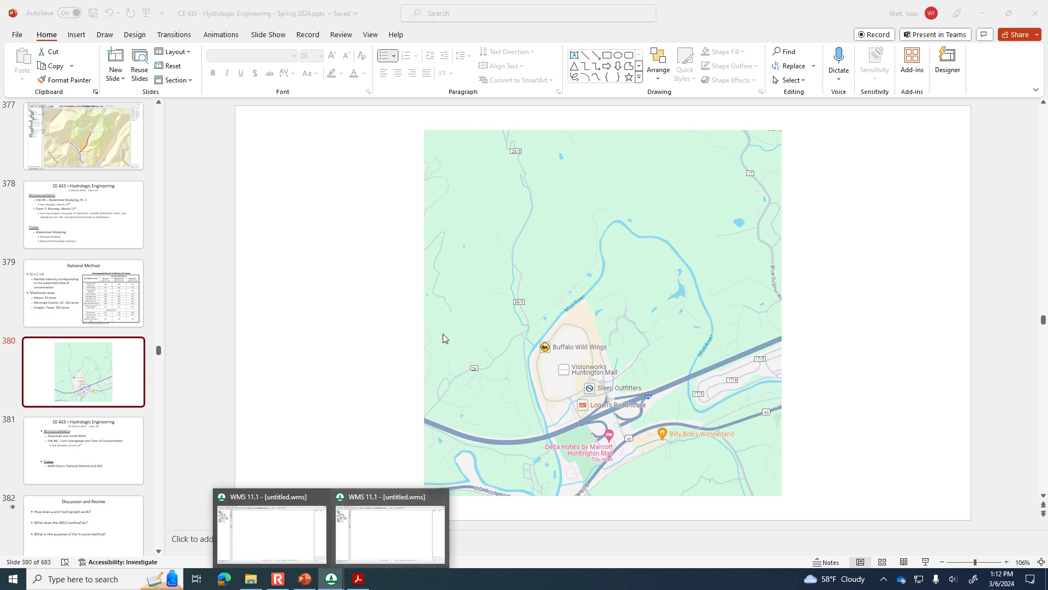
click(404, 546)
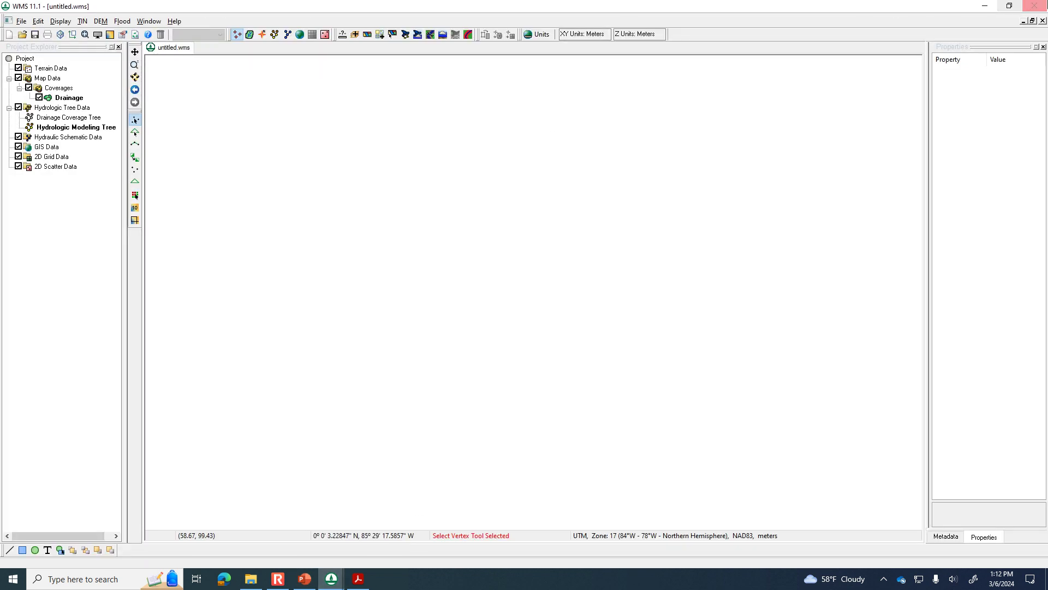
click(984, 5)
click(327, 583)
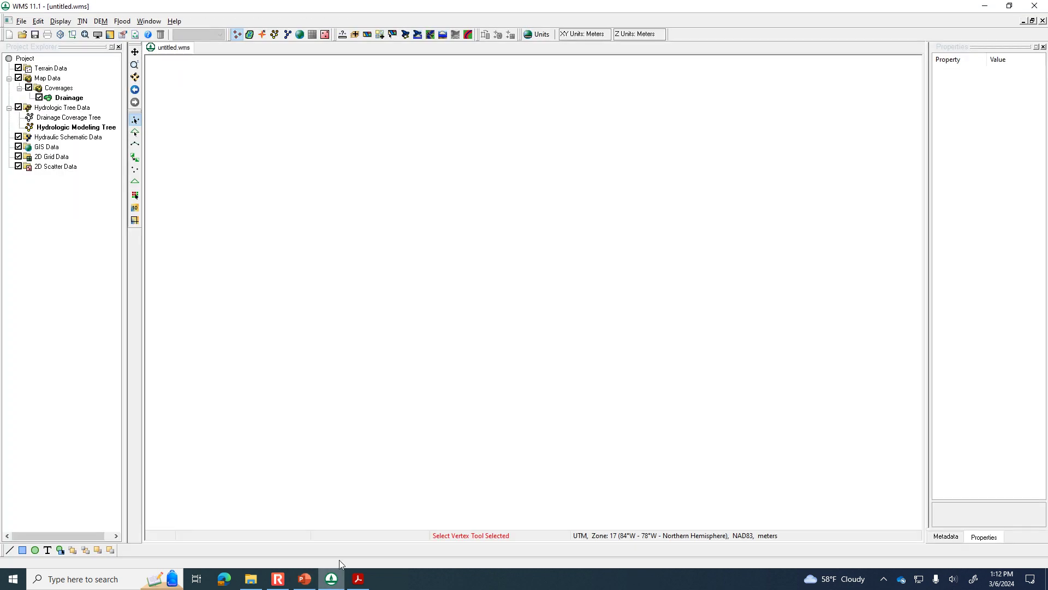
click(405, 34)
Step: Browse up to the WMS files folder and create a new folder named 3-6-24
click(452, 195)
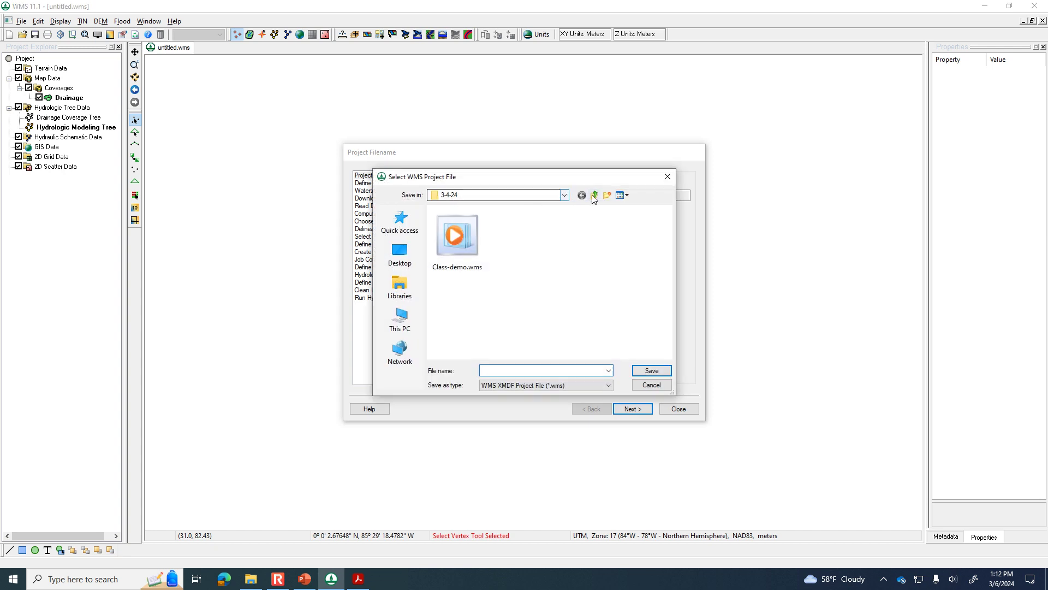
click(594, 195)
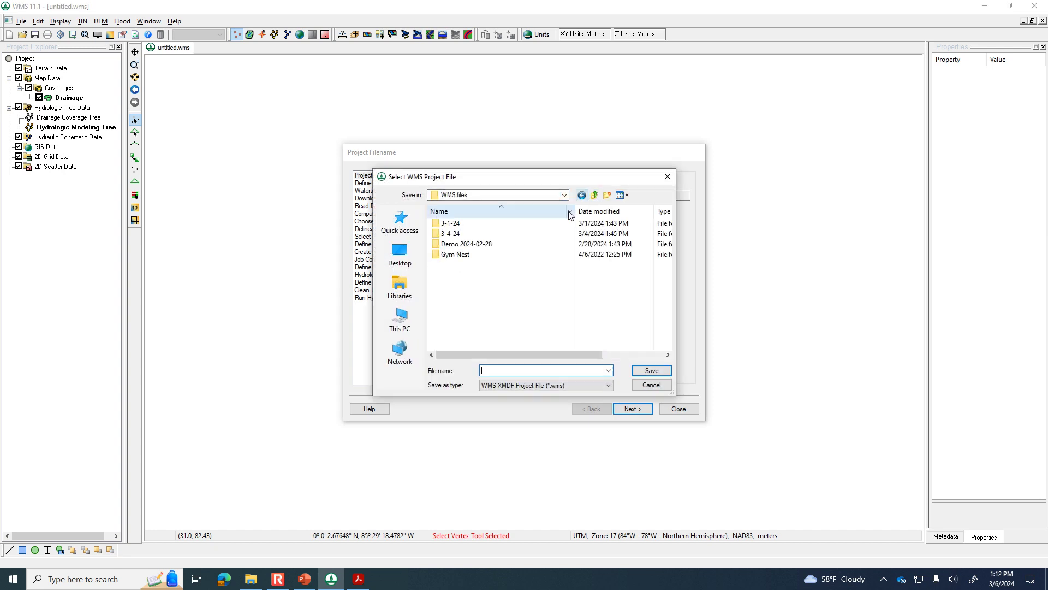
click(608, 195)
text(3-6-)
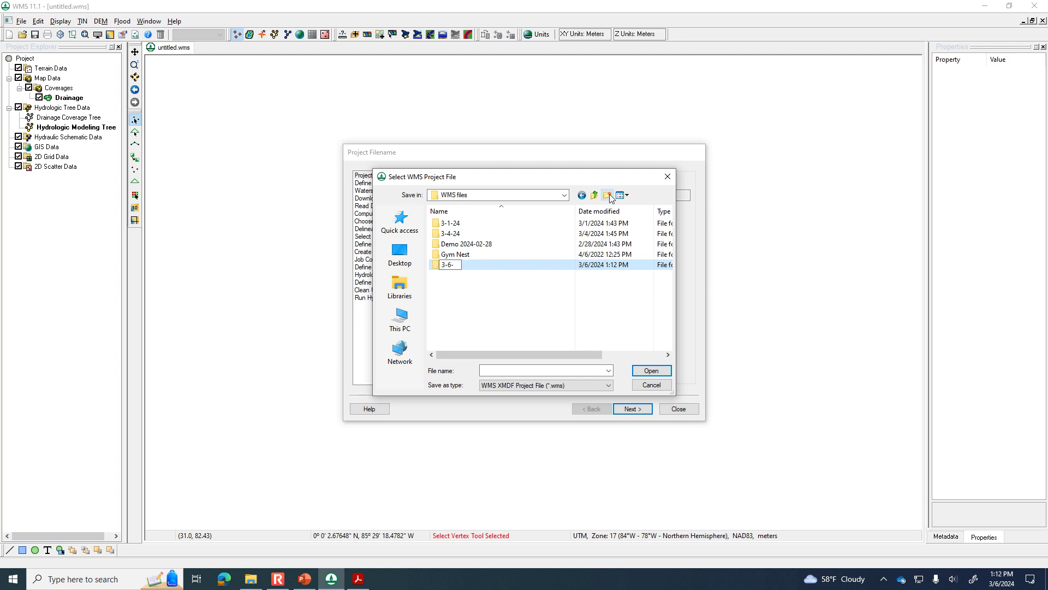
text(24)
key(Return)
key(Return)
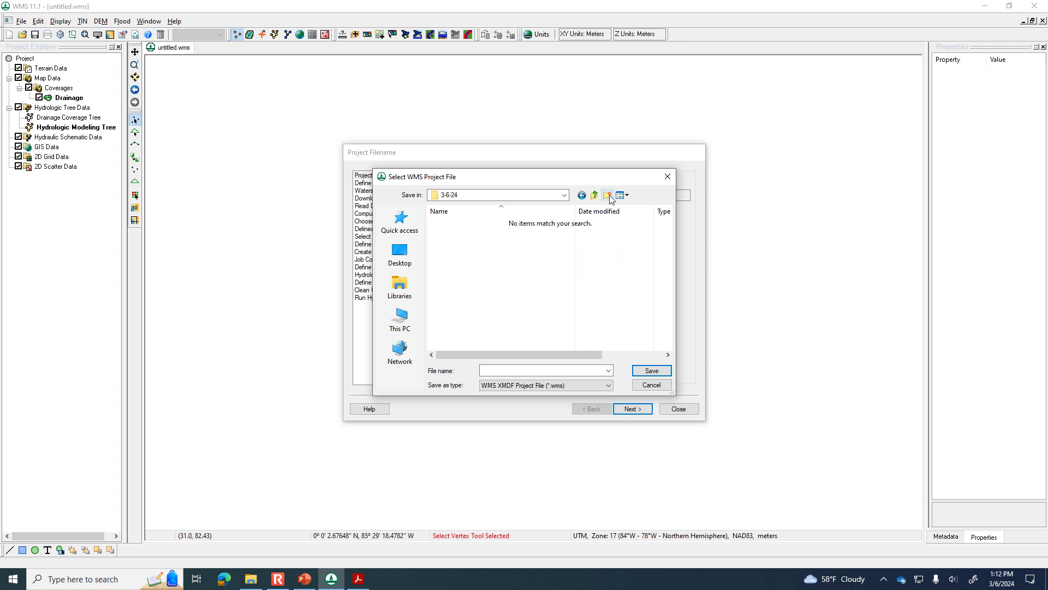
Step: Save the project there as Wednesday.wms and advance the wizard to Define Project Bounds
click(578, 370)
text(Wednesday)
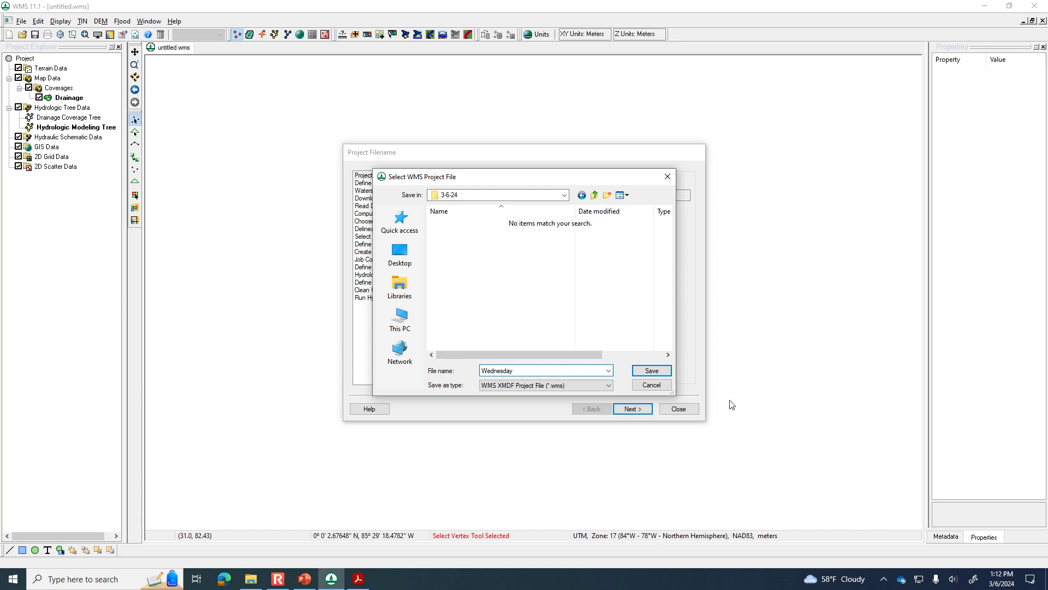
click(651, 371)
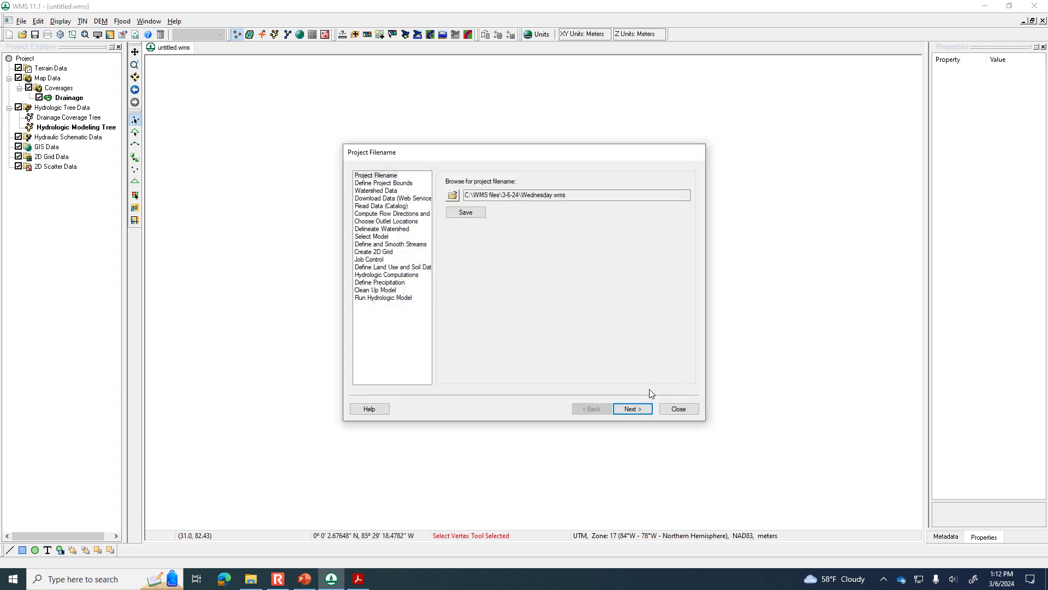
click(467, 214)
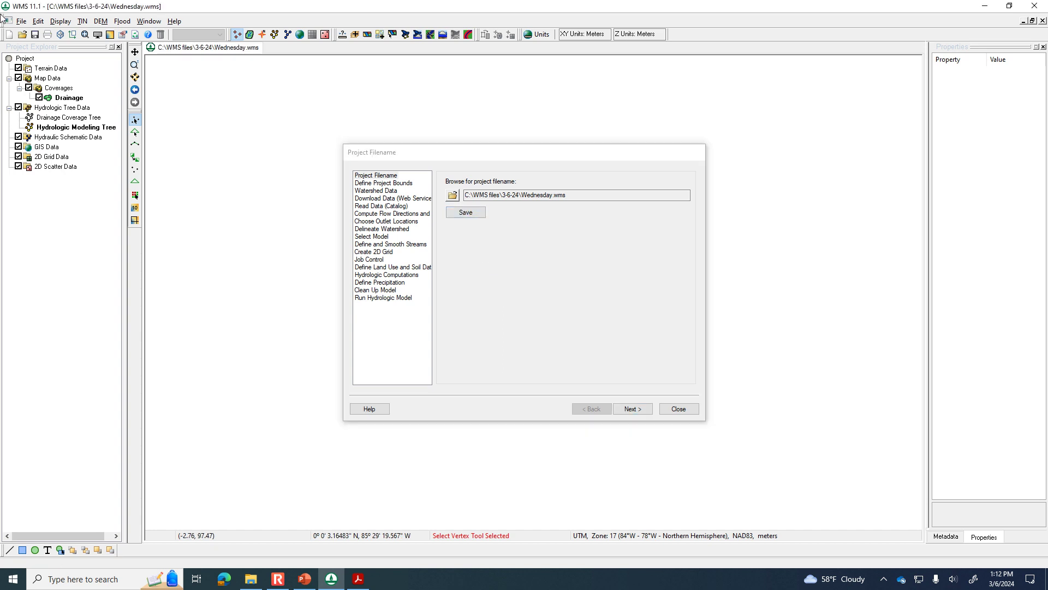
click(631, 409)
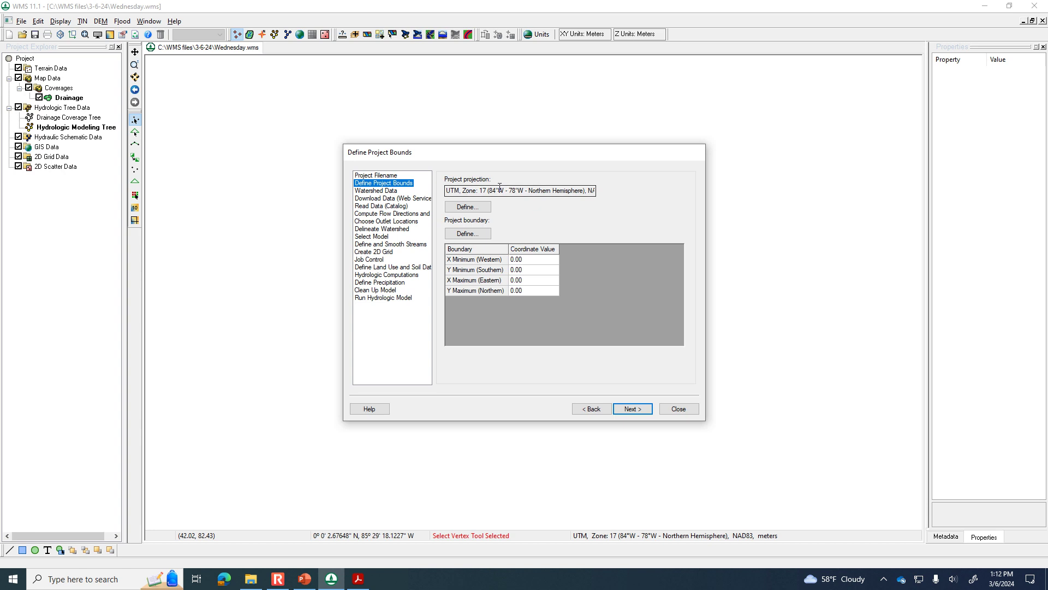
click(485, 210)
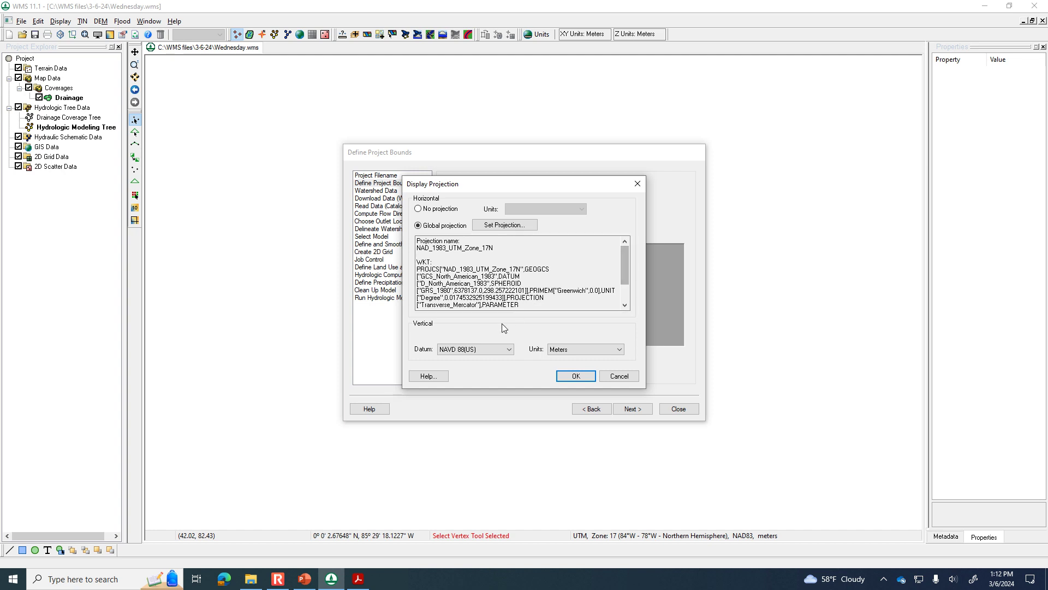
click(579, 352)
click(576, 374)
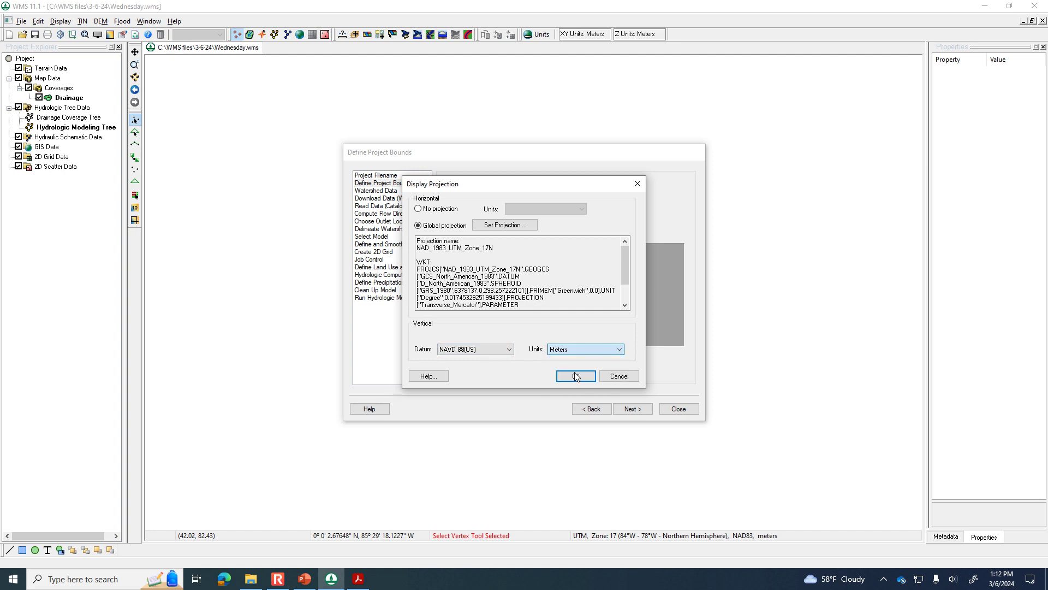
click(503, 350)
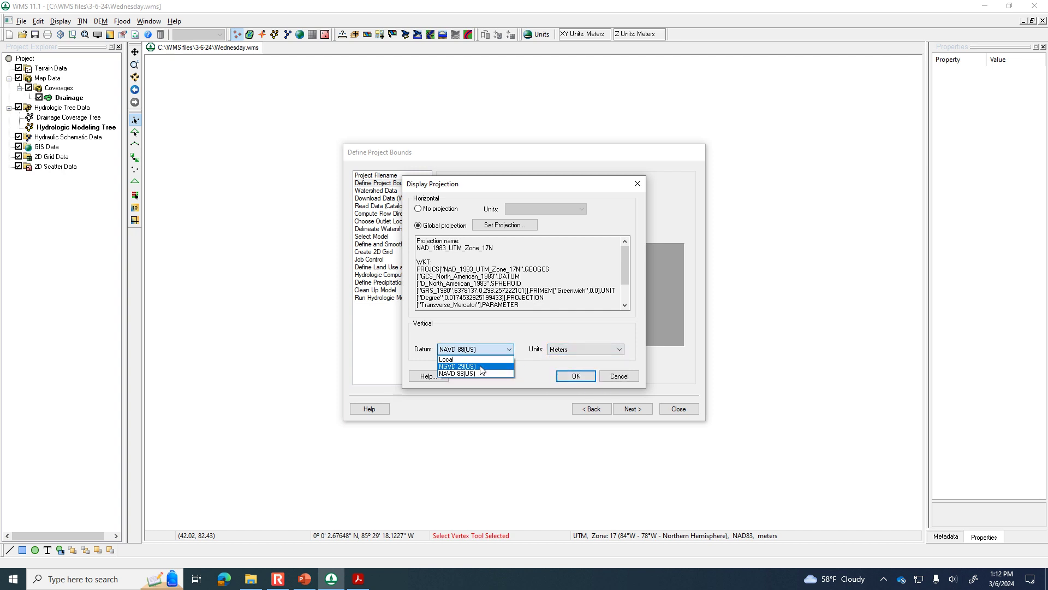
click(479, 366)
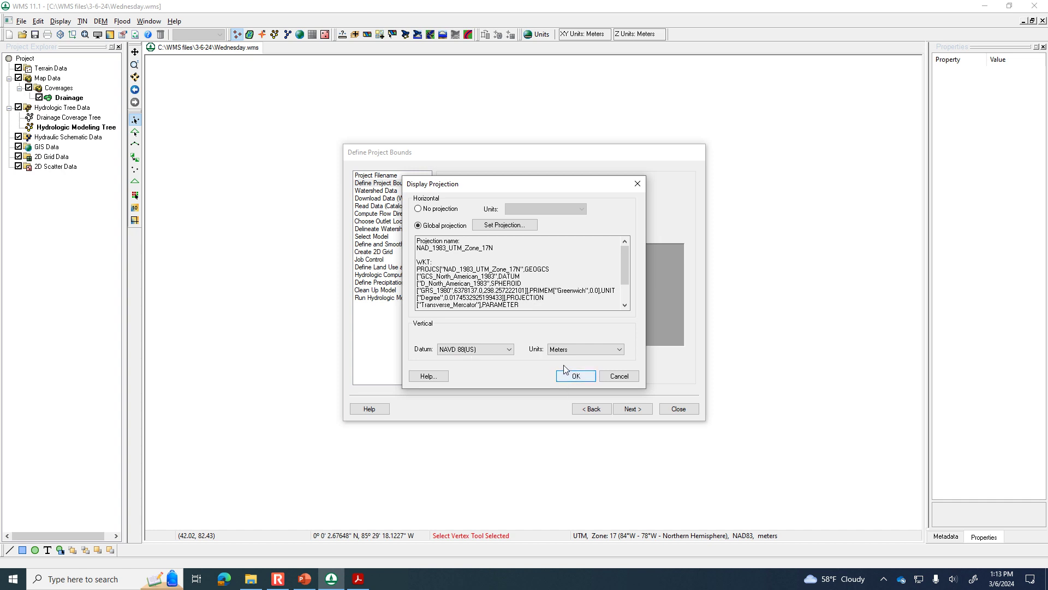
click(576, 376)
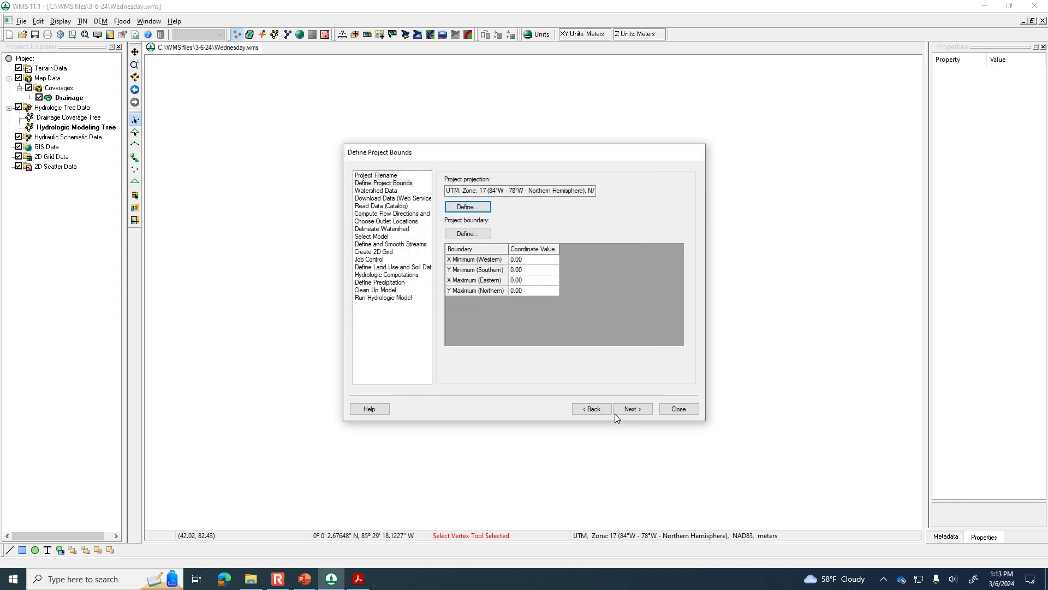
Step: Open the Map Locator for the project boundary, frame the region, and enter 'barboursville, wv' as the search place
click(462, 234)
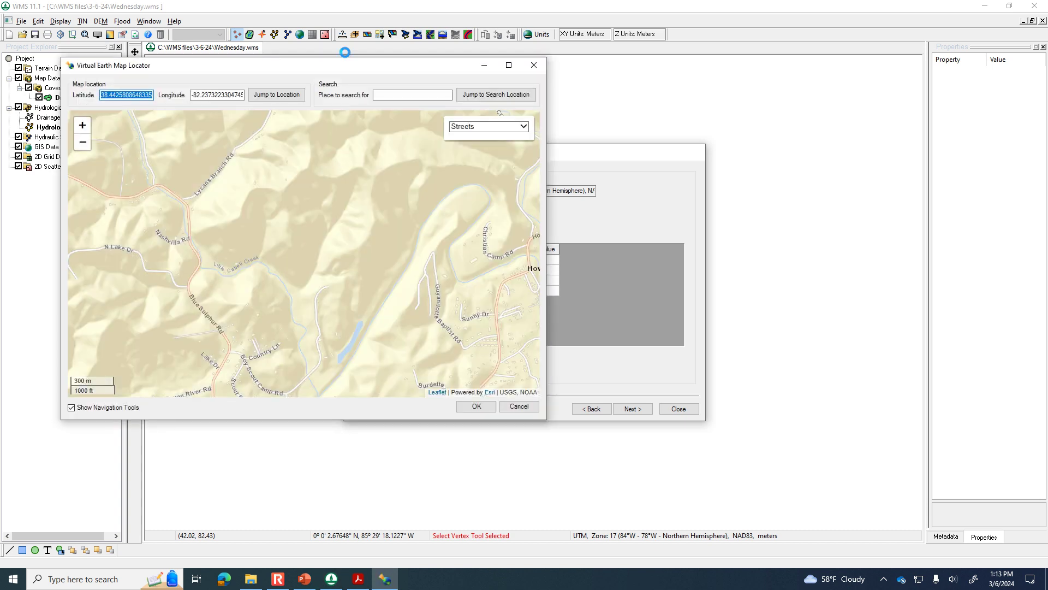
drag(354, 68, 624, 83)
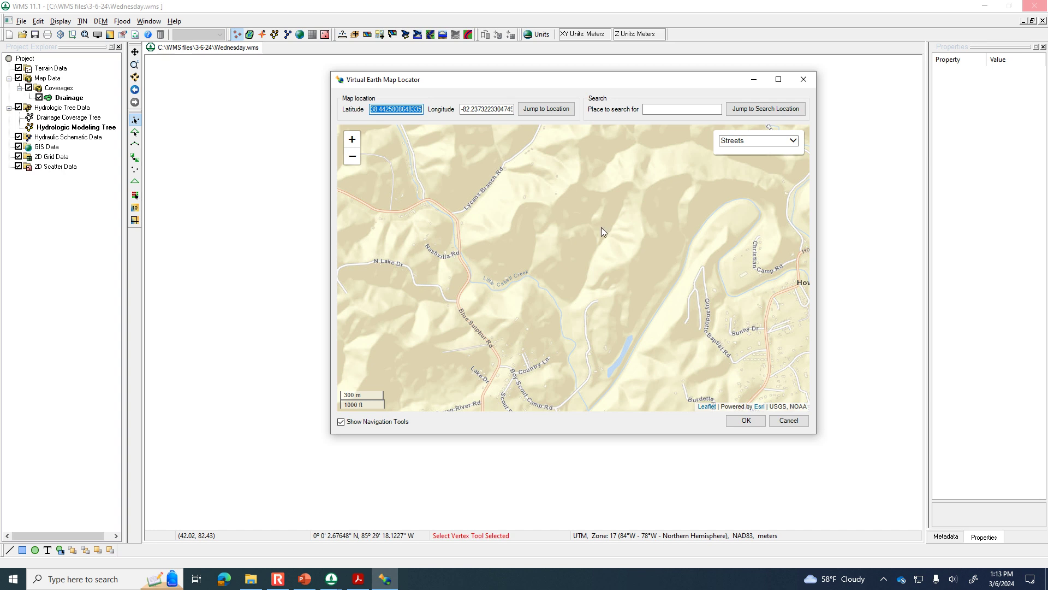
click(352, 156)
click(351, 156)
drag(424, 260, 532, 194)
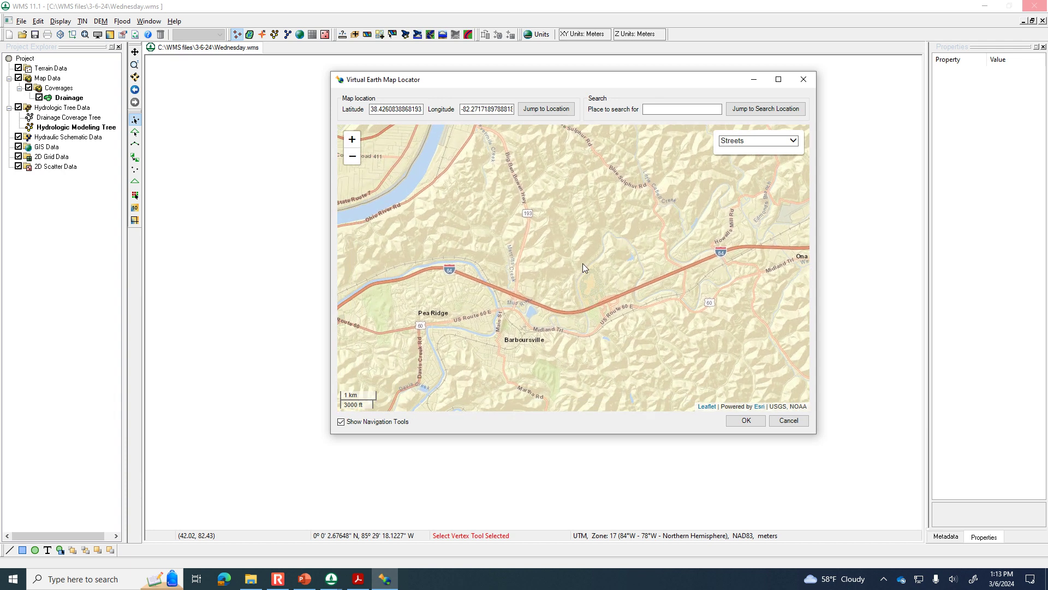
click(351, 139)
click(646, 109)
text(barboursville,)
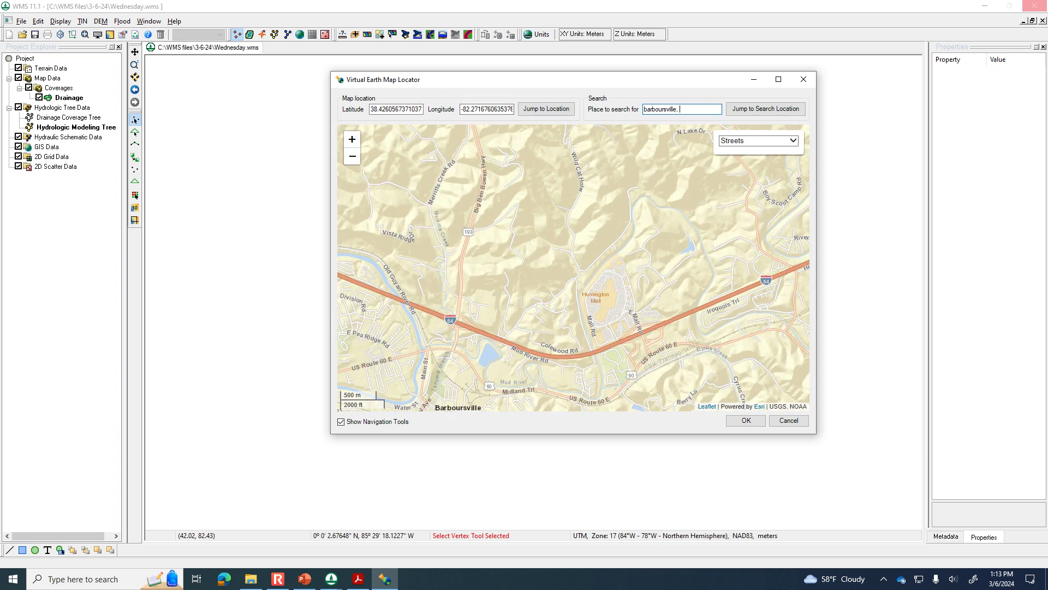
text( wv)
Step: Frame the map near Barboursville (lat 38.4348, long -82.2633) and accept it as the project bounds
click(760, 112)
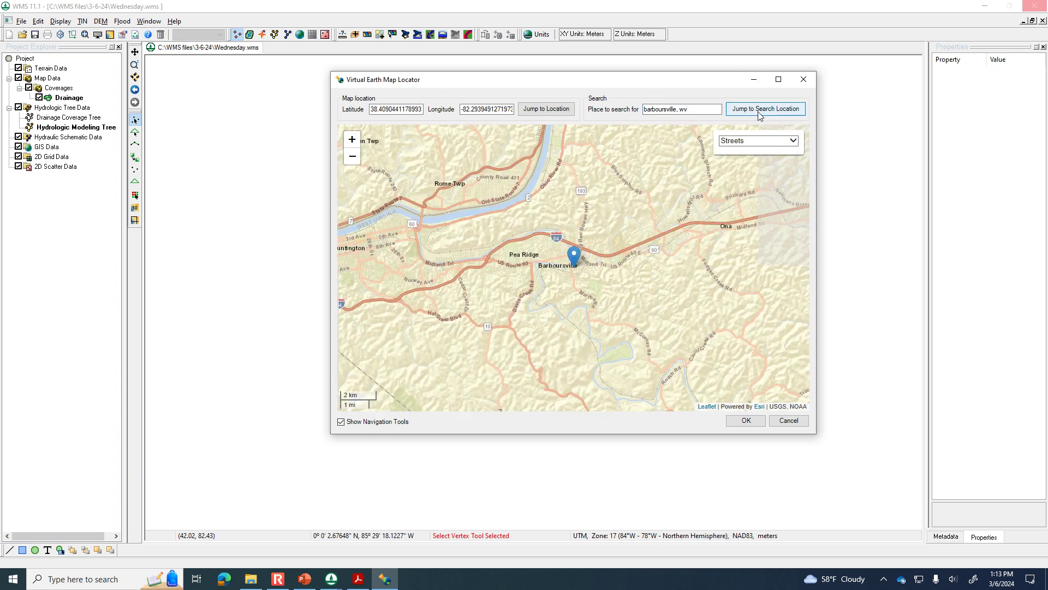
drag(646, 204, 593, 262)
click(355, 143)
click(354, 141)
drag(534, 311, 578, 287)
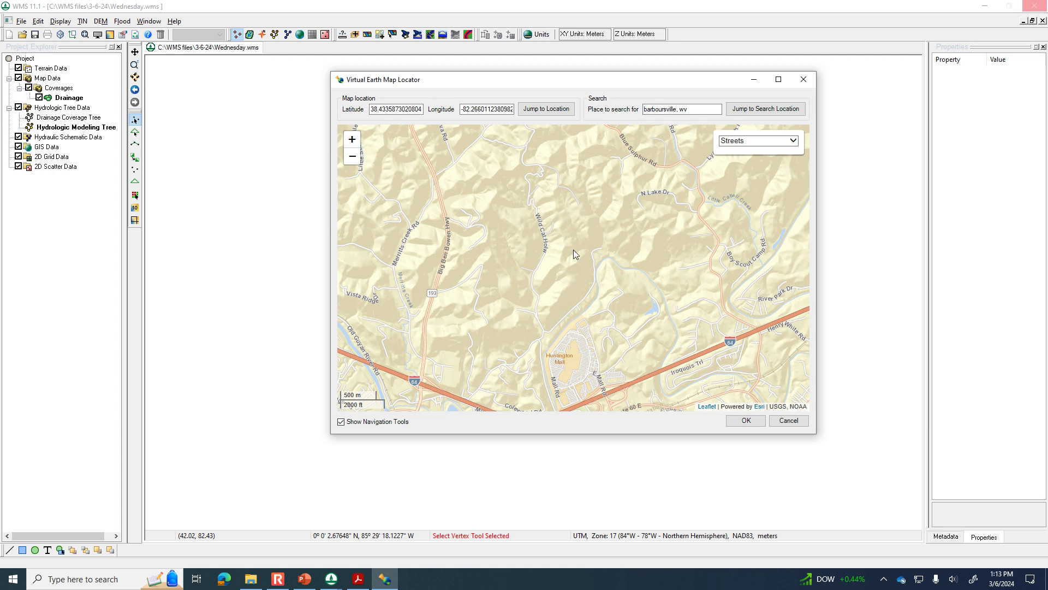
drag(561, 293, 560, 297)
click(353, 140)
drag(621, 250, 644, 273)
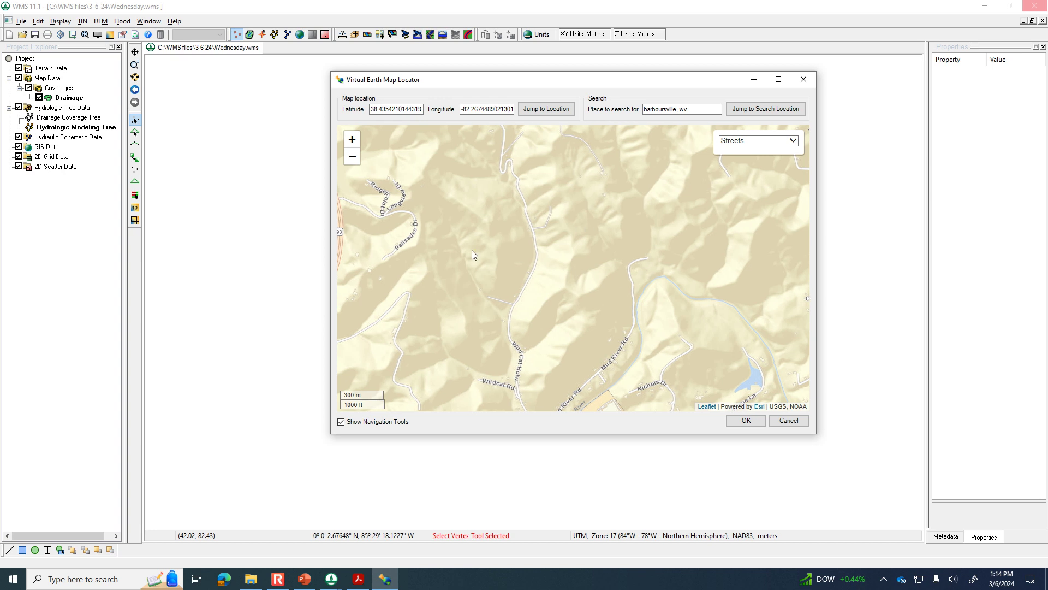
click(352, 156)
mouse_move(580, 256)
mouse_down()
mouse_move(582, 264)
mouse_move(575, 254)
mouse_up()
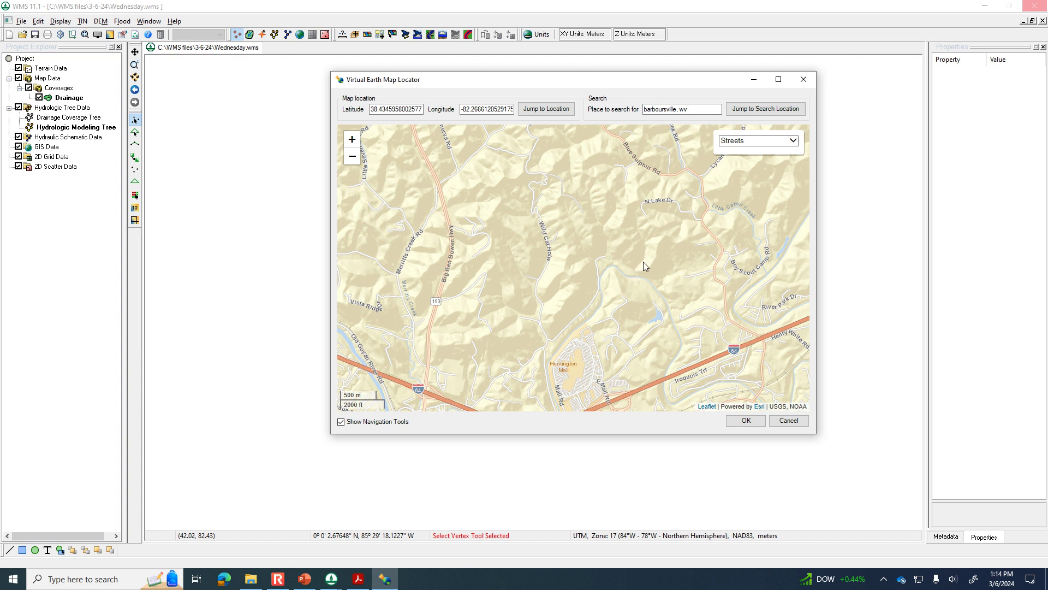
drag(644, 263, 627, 249)
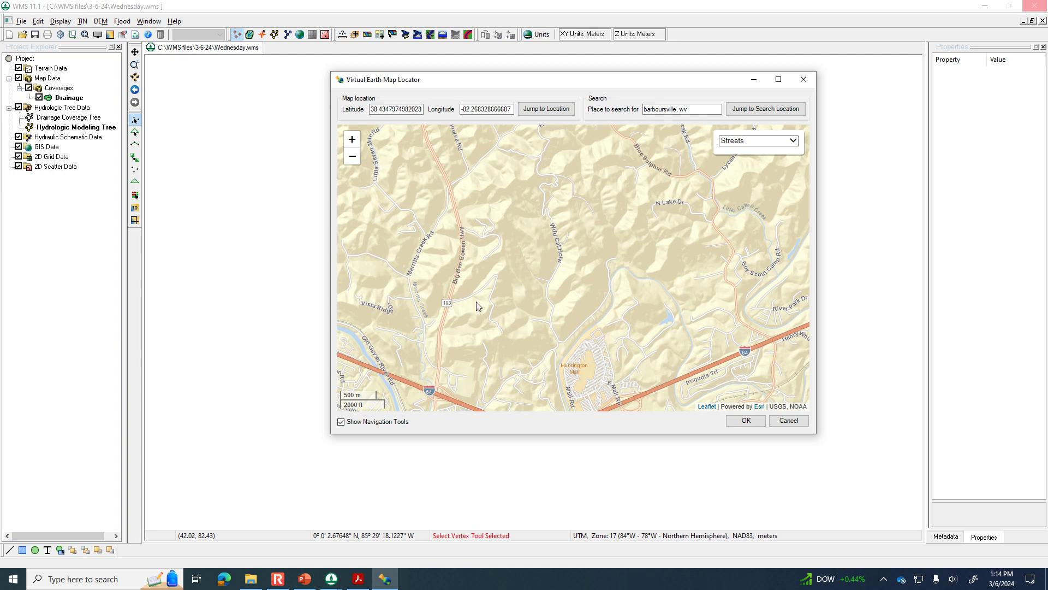
click(746, 421)
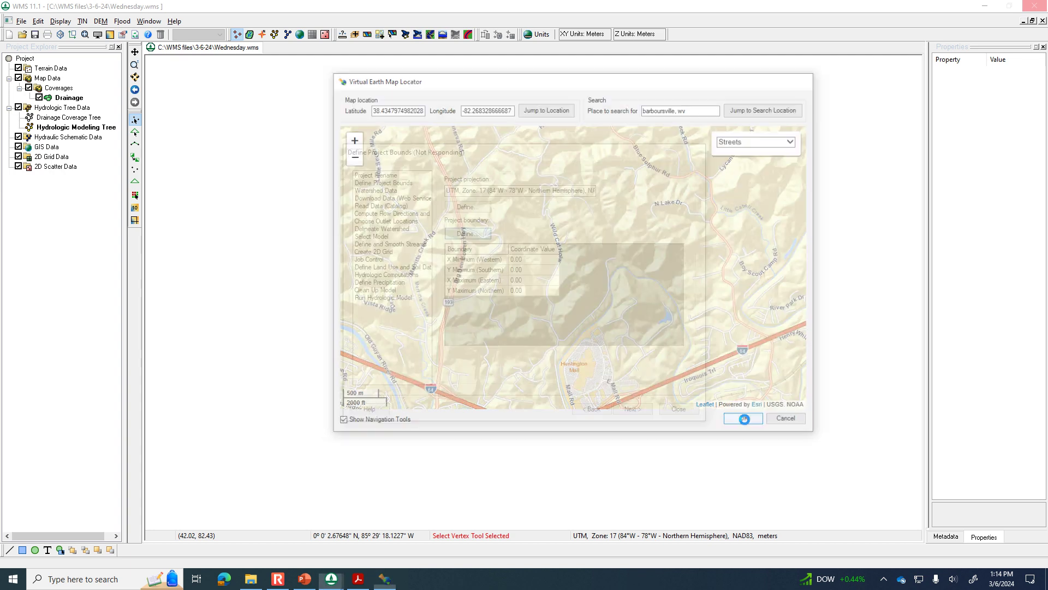
Step: Advance to the web data step and download Worldwide Elevation Data at zoom level 13 (15 m)
click(632, 409)
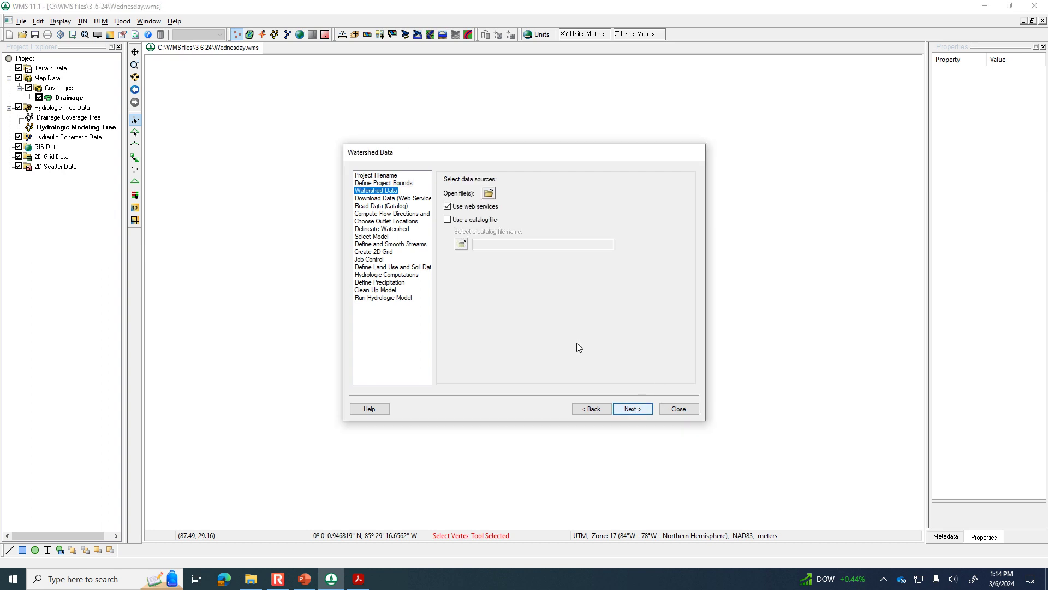
click(633, 409)
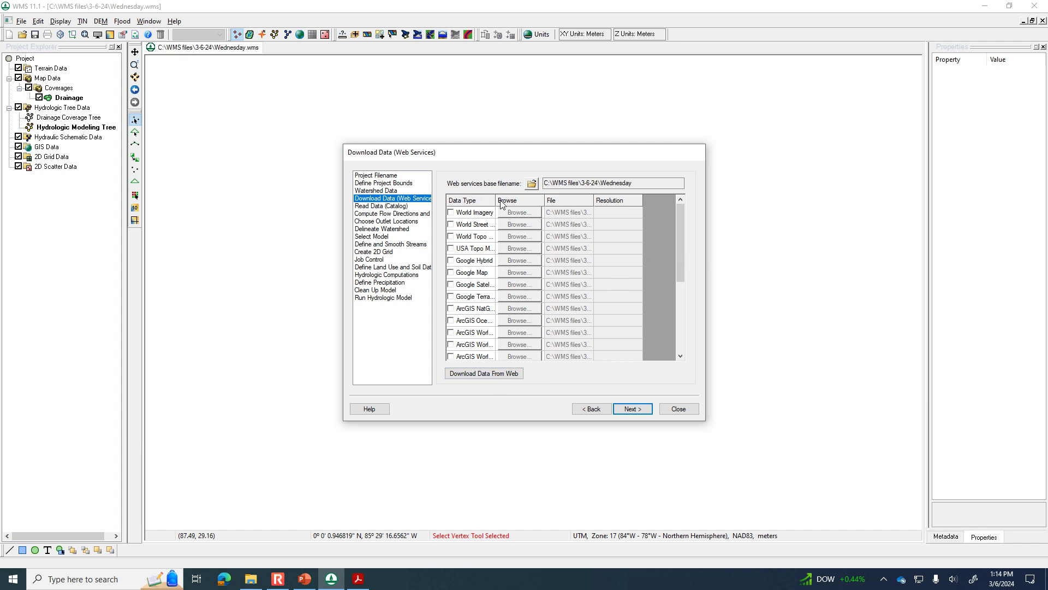
drag(497, 200, 542, 200)
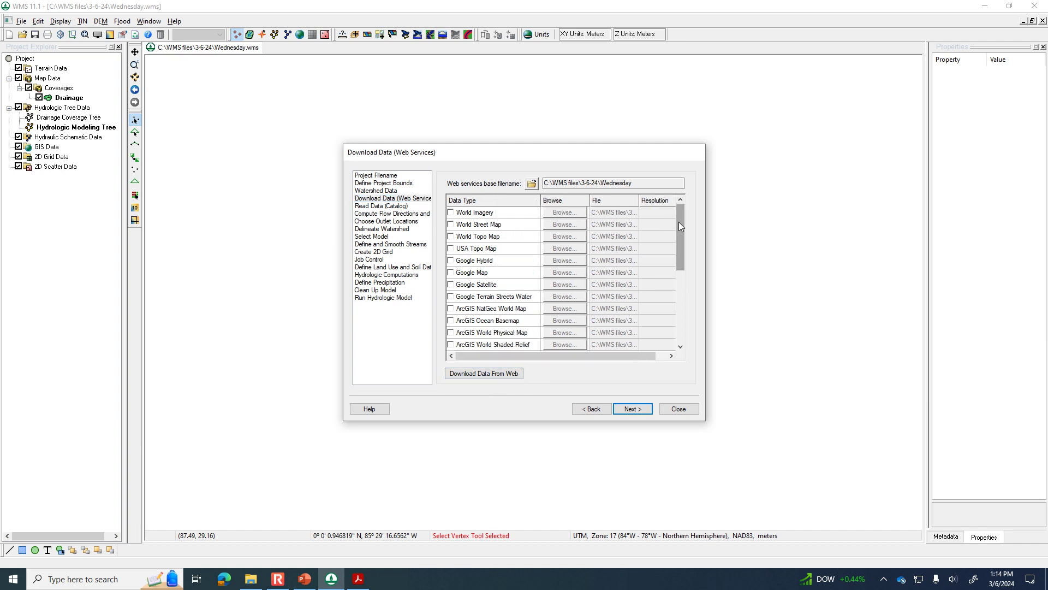
drag(679, 221, 684, 249)
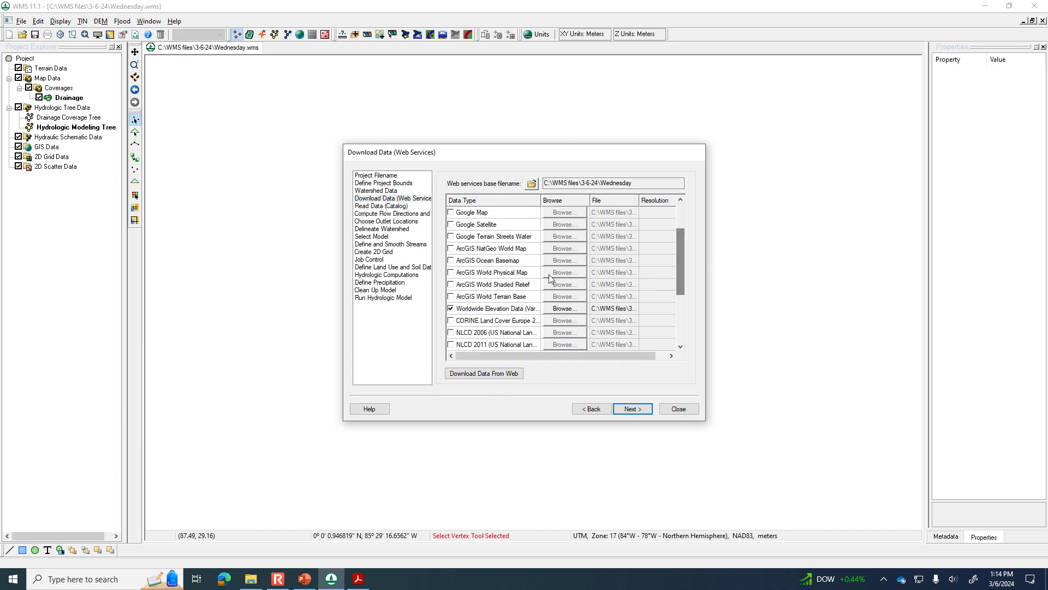
click(451, 308)
click(494, 375)
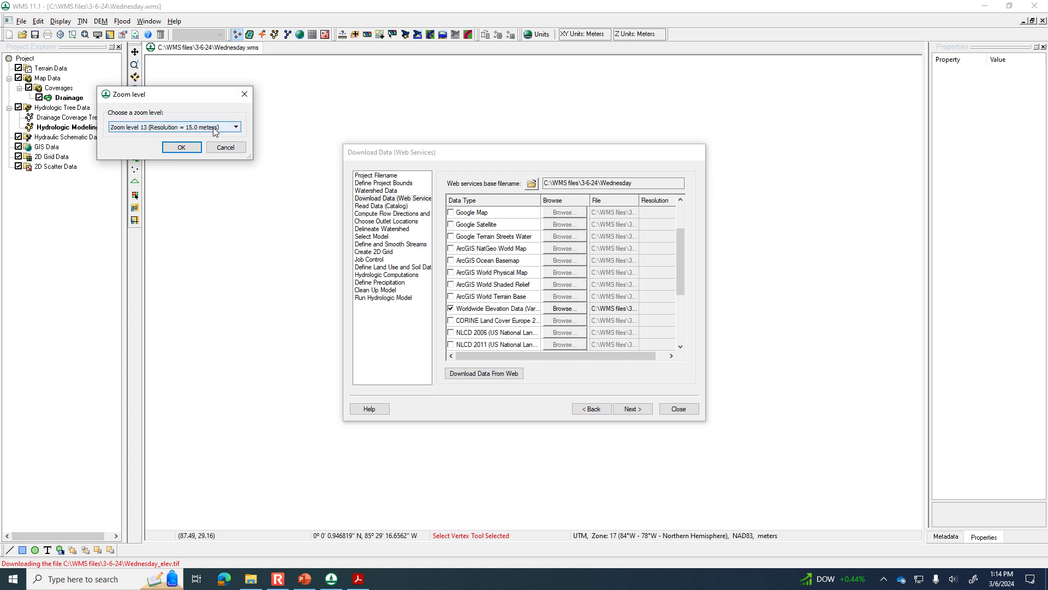
click(182, 148)
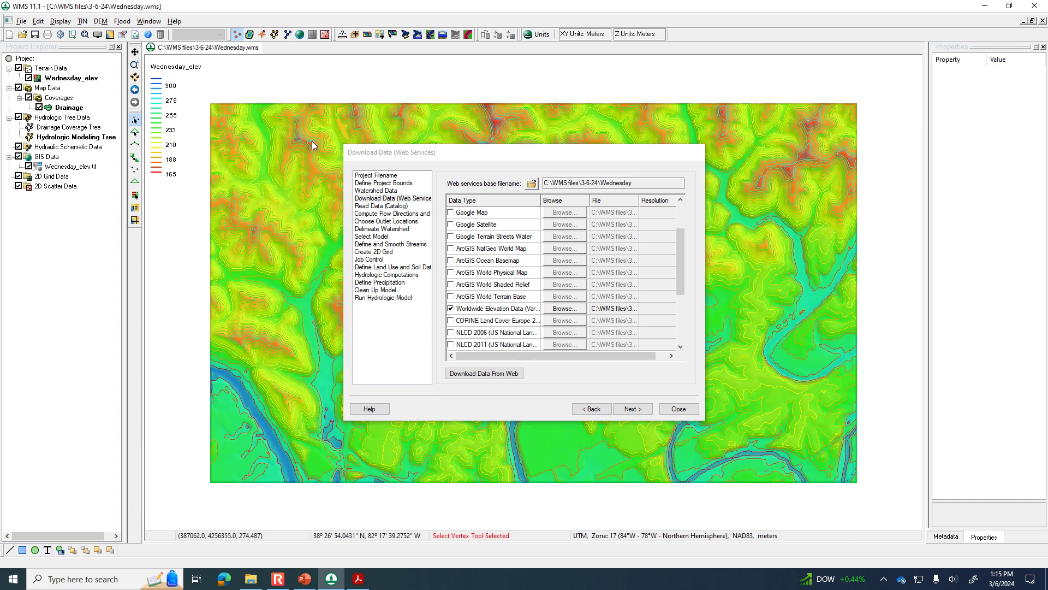
Step: Reach Compute Flow Directions and Accumulations and set the sub-basin area units to Acres
click(632, 409)
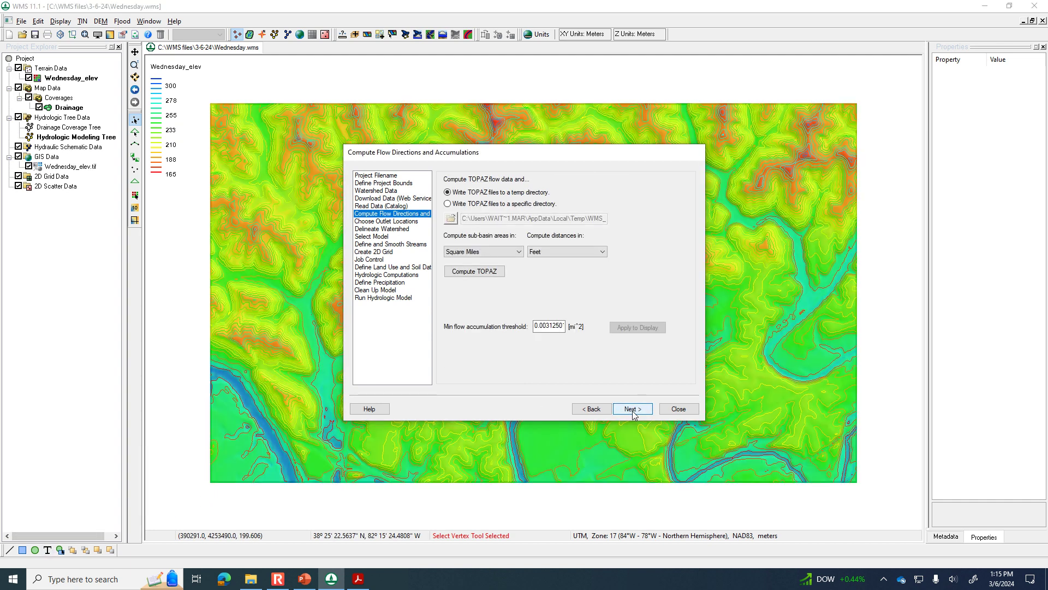
drag(548, 157, 847, 70)
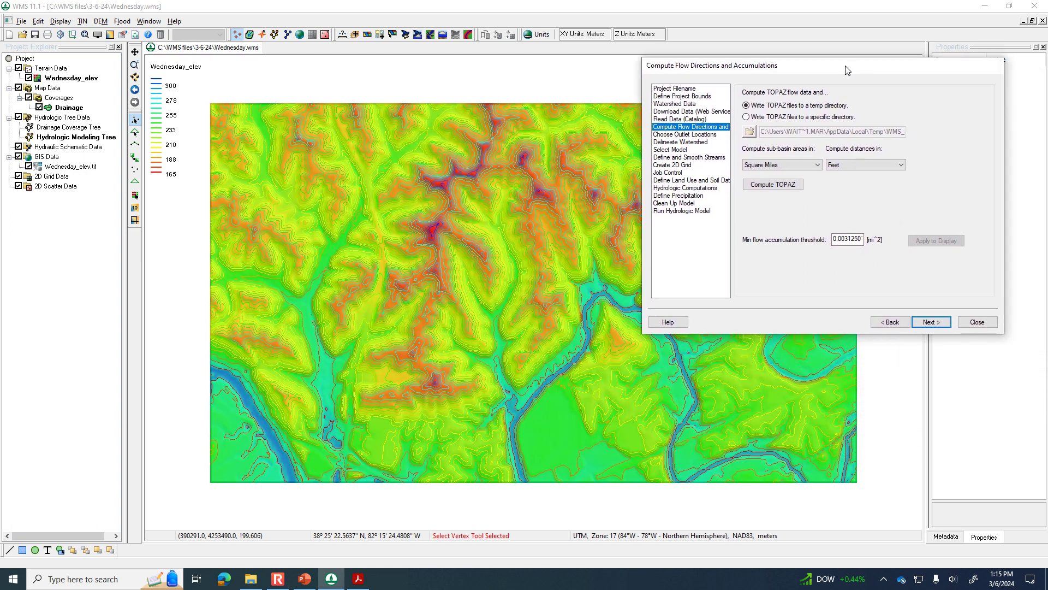
click(789, 165)
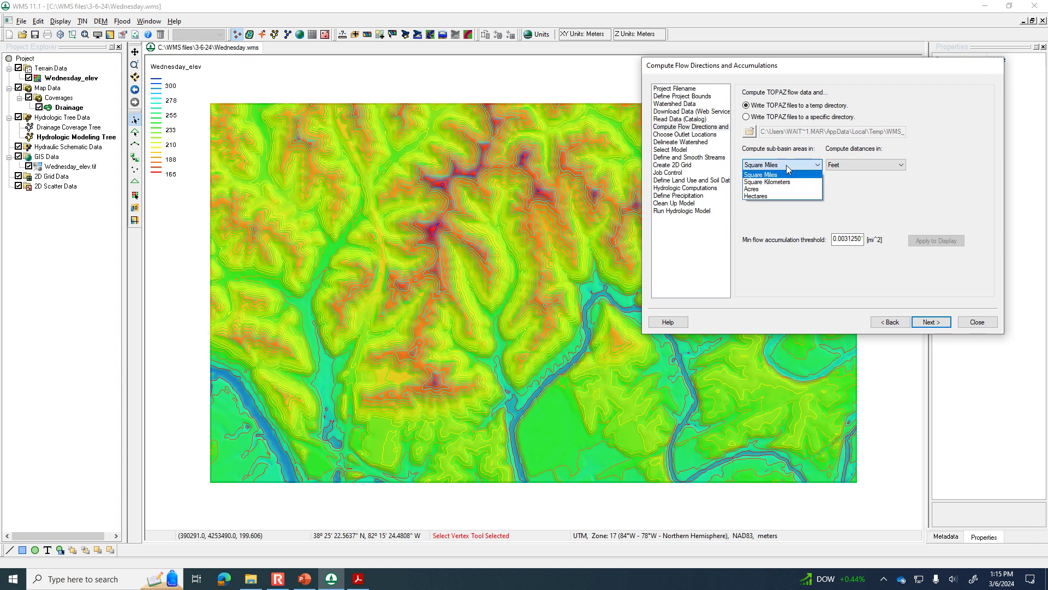
click(785, 188)
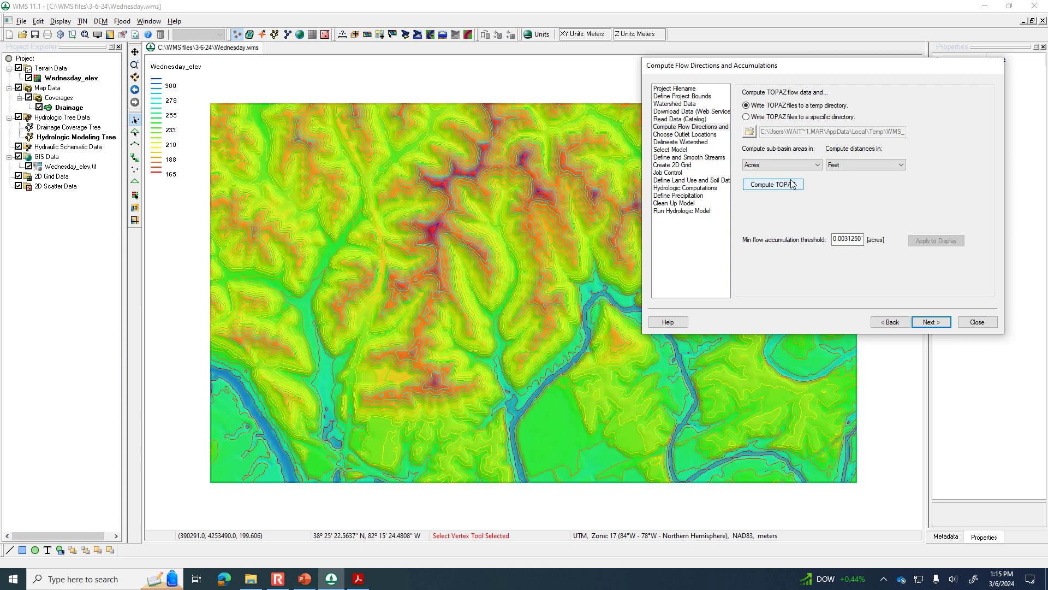
Step: Run TOPAZ and display streams using a 5-acre minimum flow accumulation threshold
click(774, 186)
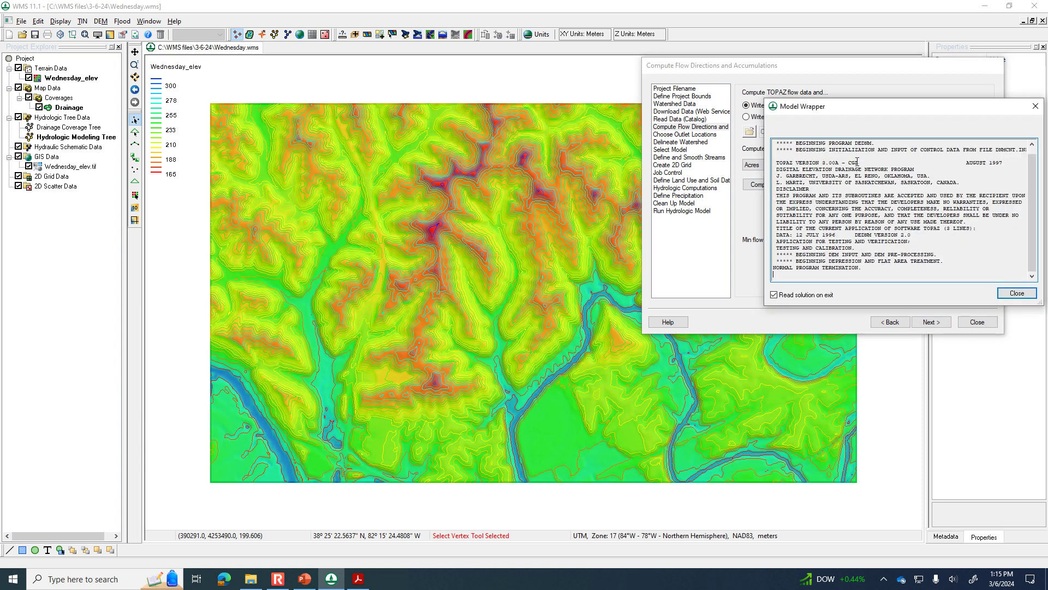
click(1017, 293)
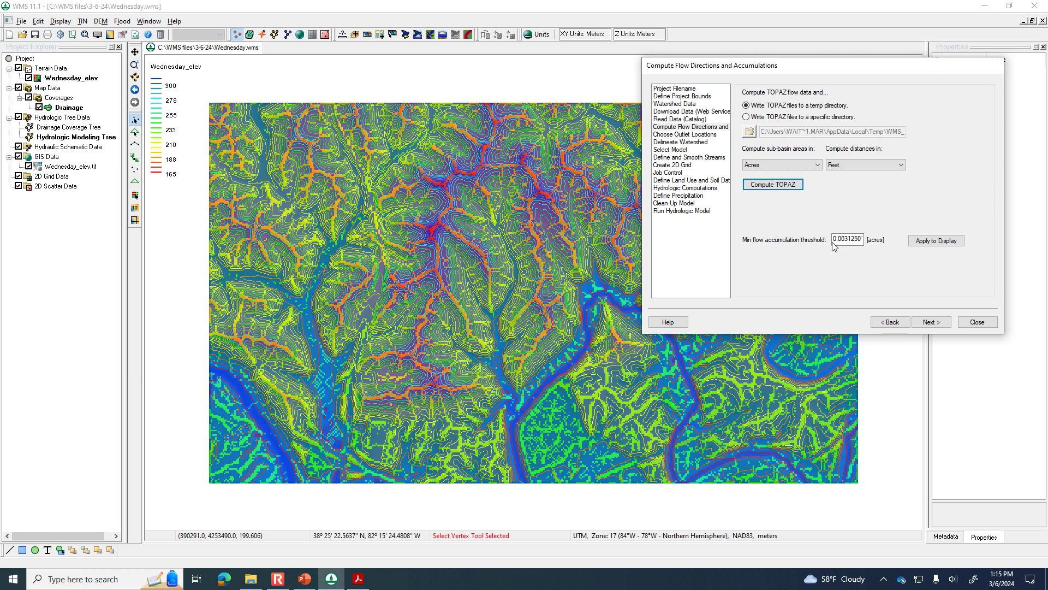
click(835, 243)
double_click(860, 241)
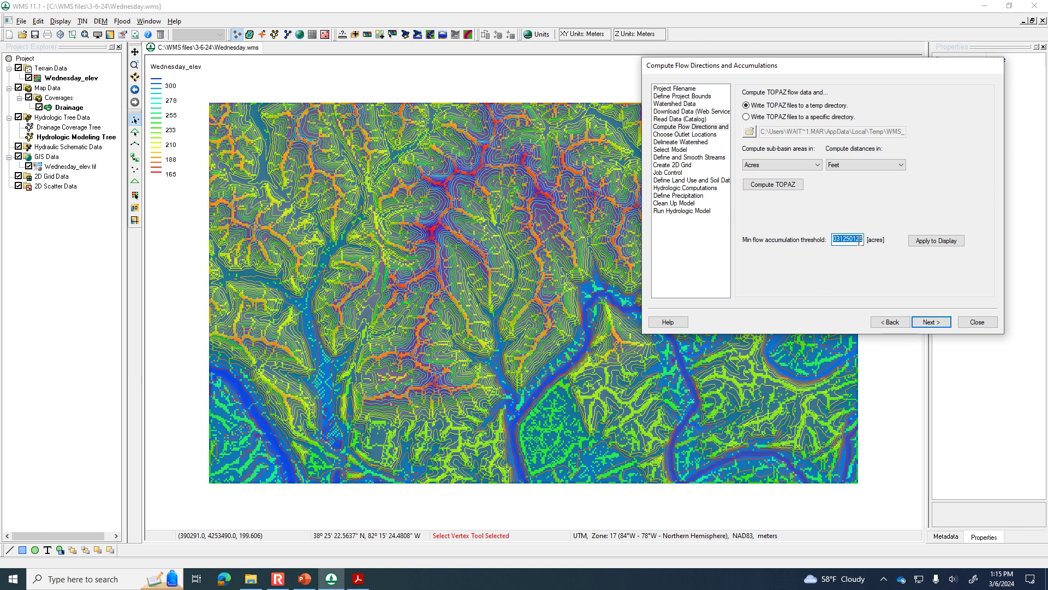
text(5)
click(917, 240)
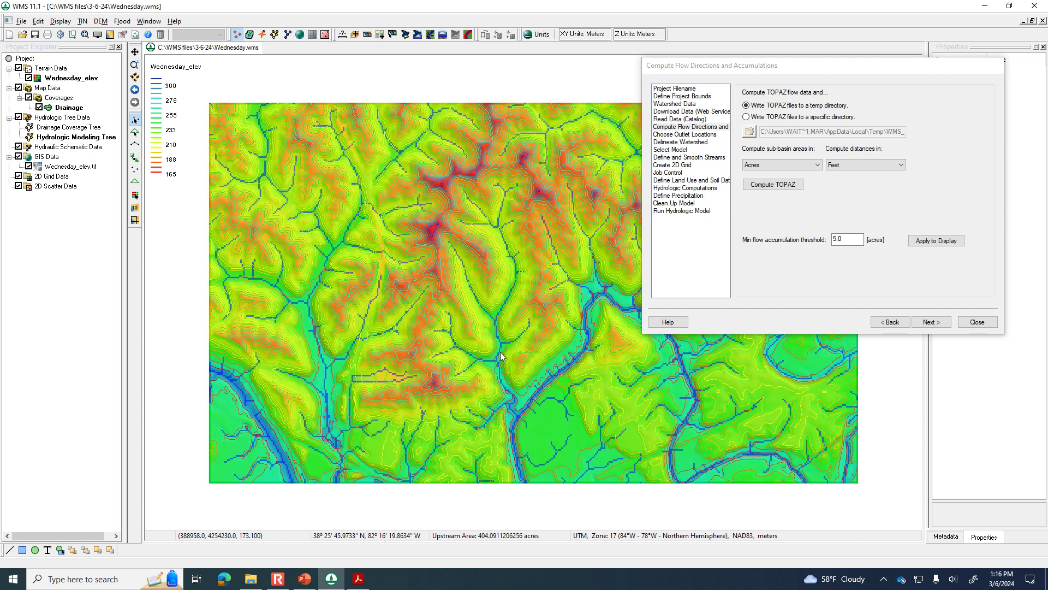
Step: Close the Compute Flow Directions dialog and hide the Wednesday_elev.tif image
click(979, 322)
click(979, 322)
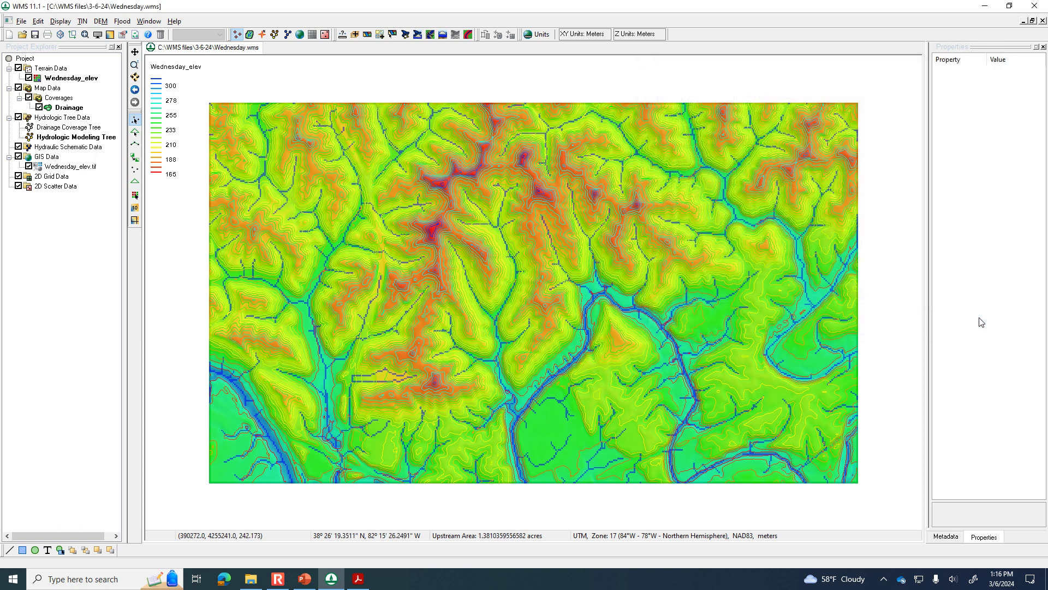
click(28, 167)
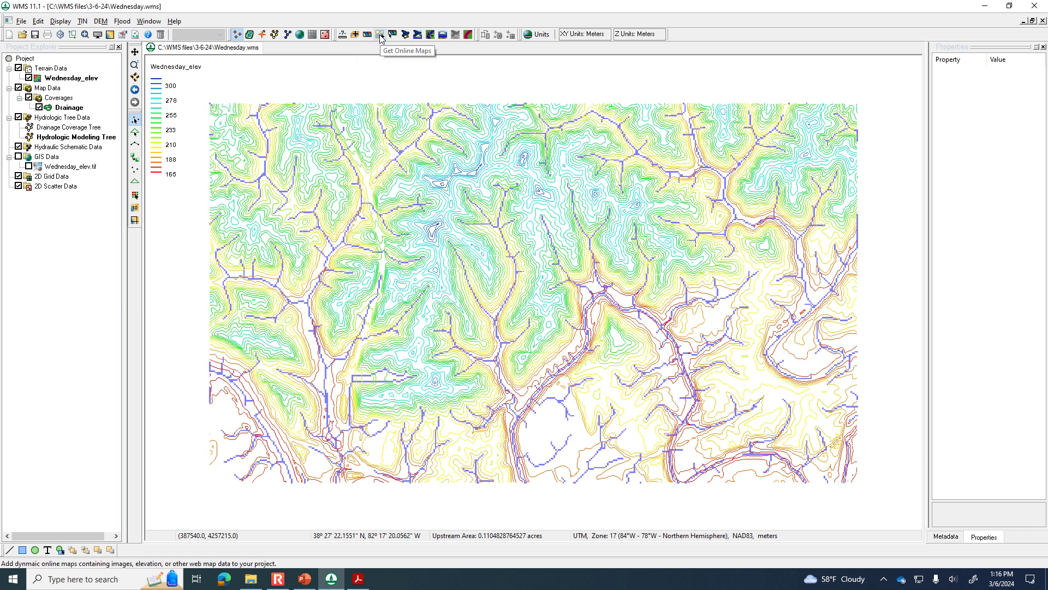
Step: Load World Street Map from Get Online Maps as the background layer
click(381, 37)
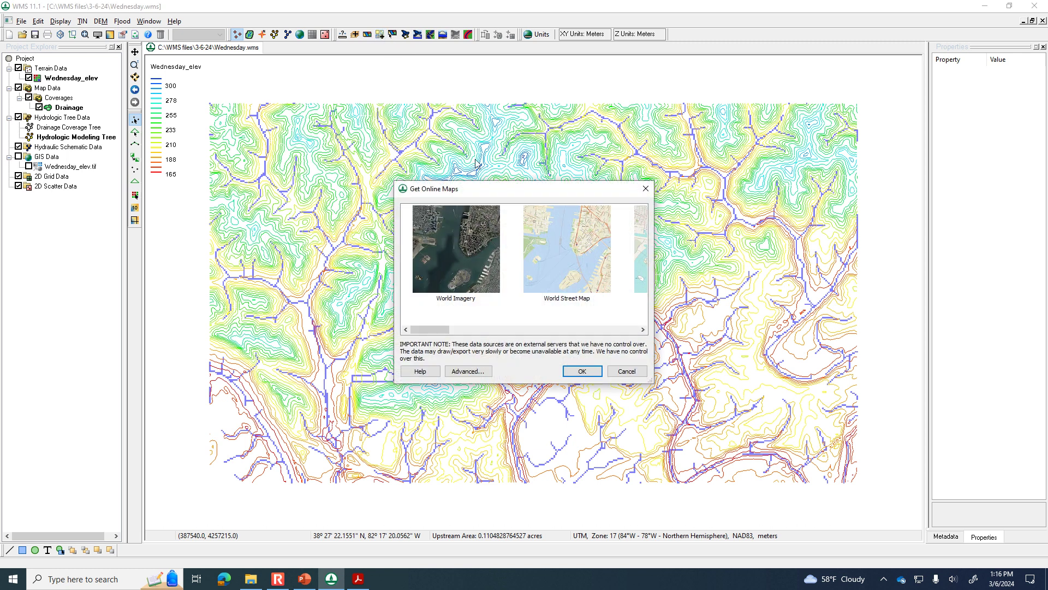
click(574, 261)
click(582, 370)
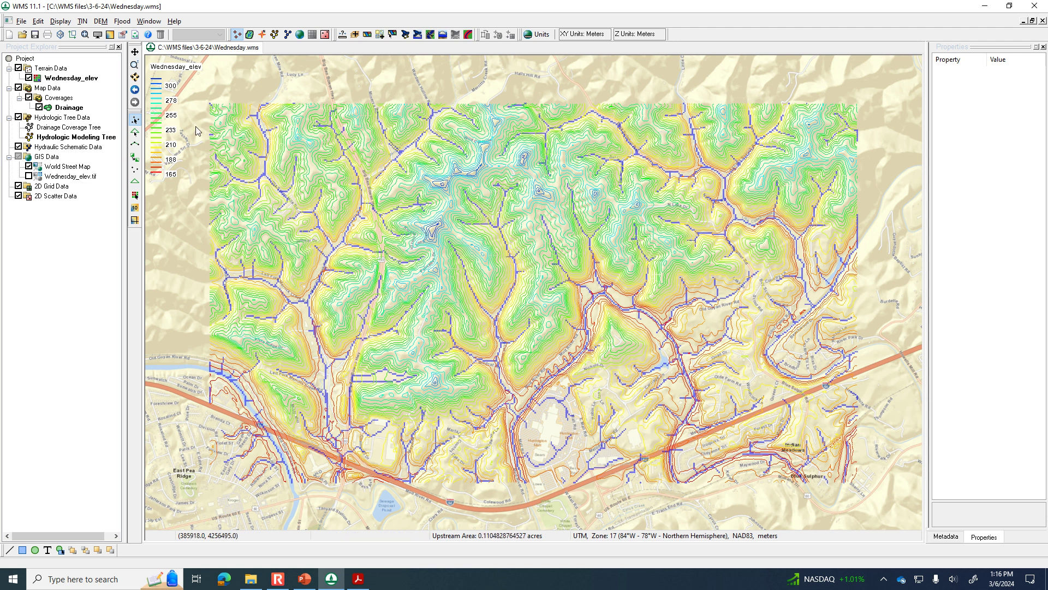
Step: Zoom with a box onto the stream junction near Wildcat Rd at the bottom centre
click(135, 65)
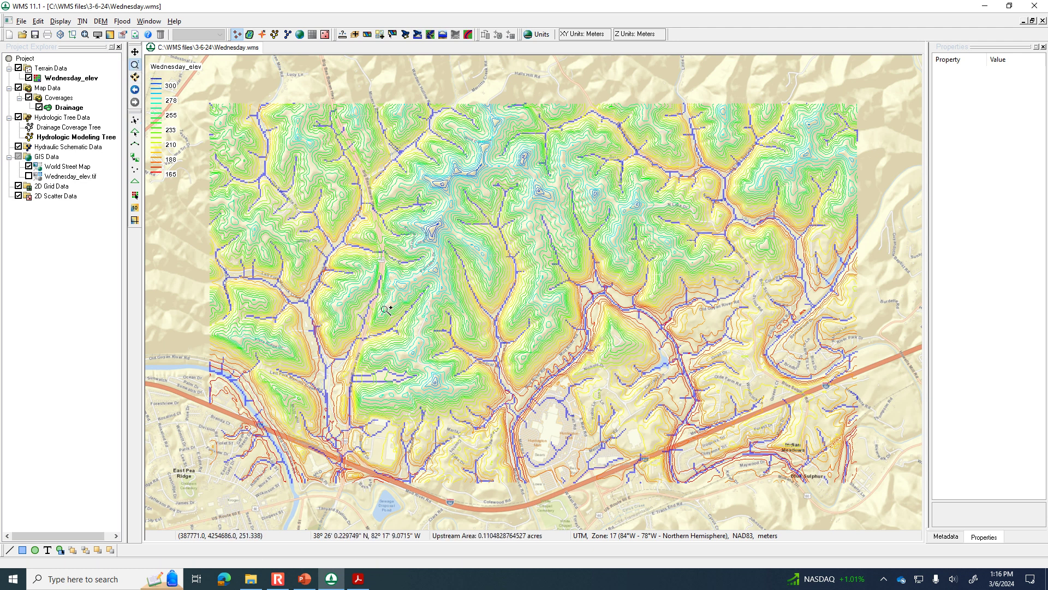
drag(447, 349, 552, 442)
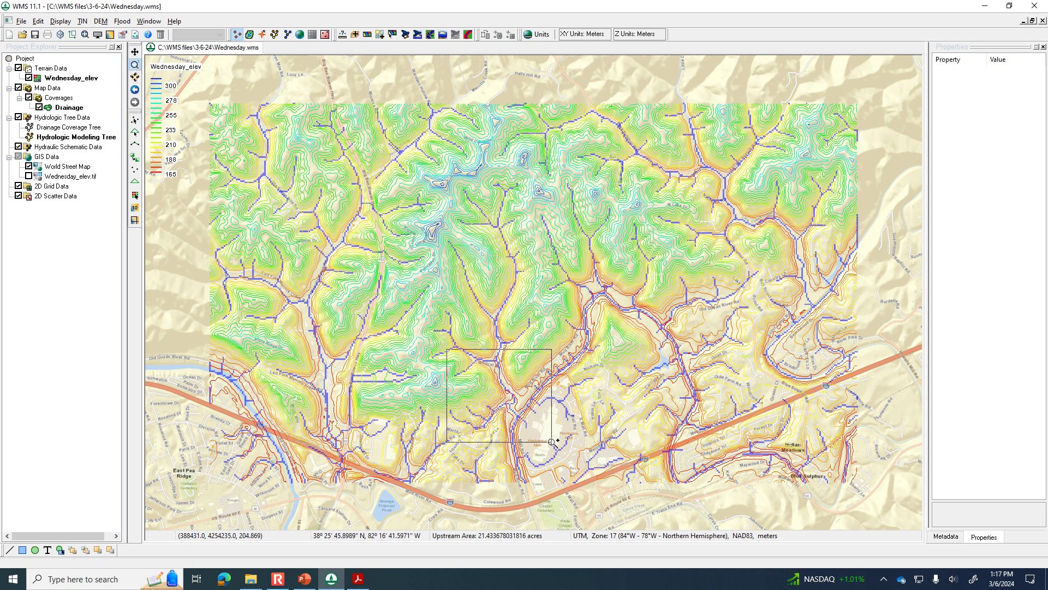
drag(552, 442, 553, 441)
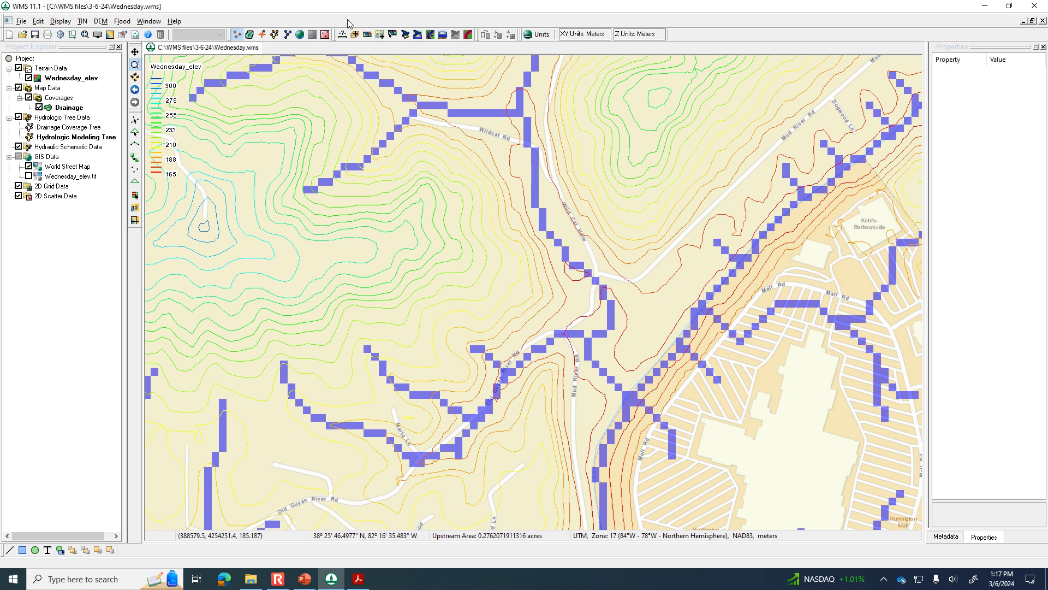
Step: Create outlet point 2C on the stream near Wildcat Rd and advance to Delineate Watershed
click(416, 36)
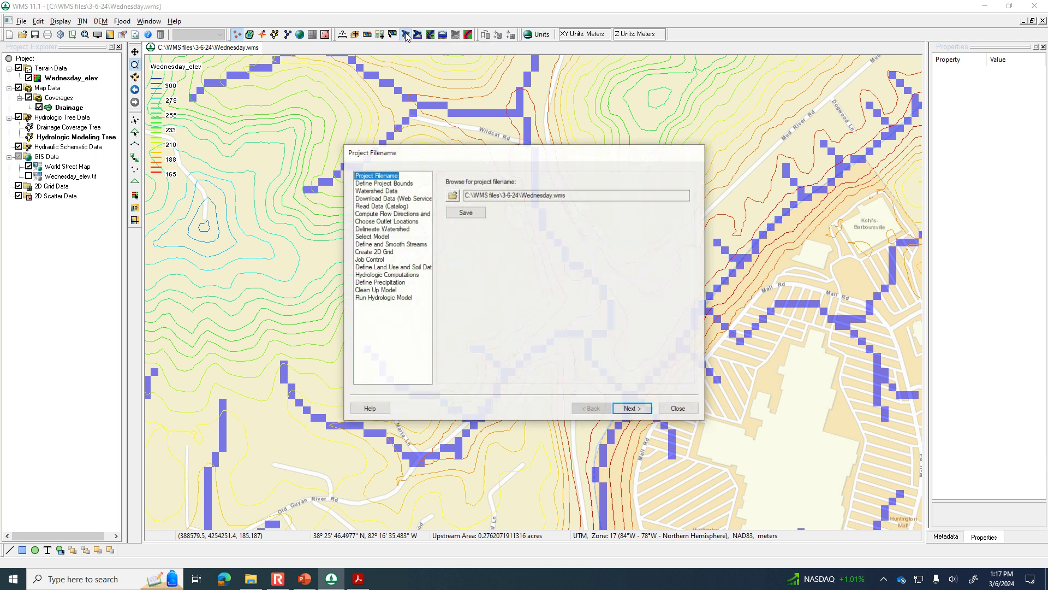
click(383, 221)
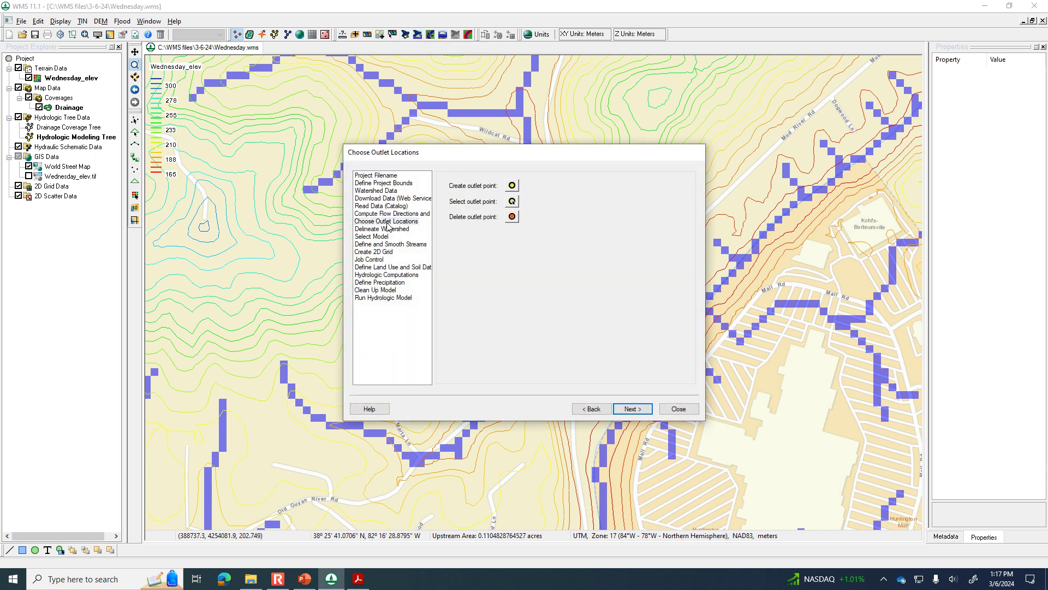
drag(460, 158, 791, 119)
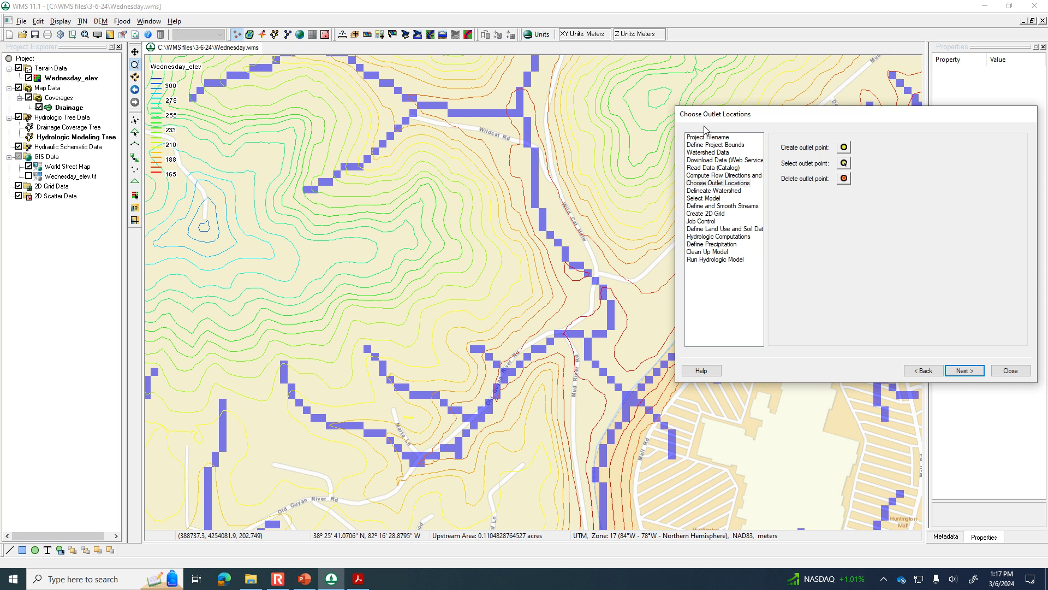
click(718, 183)
drag(751, 118, 138, 151)
click(231, 181)
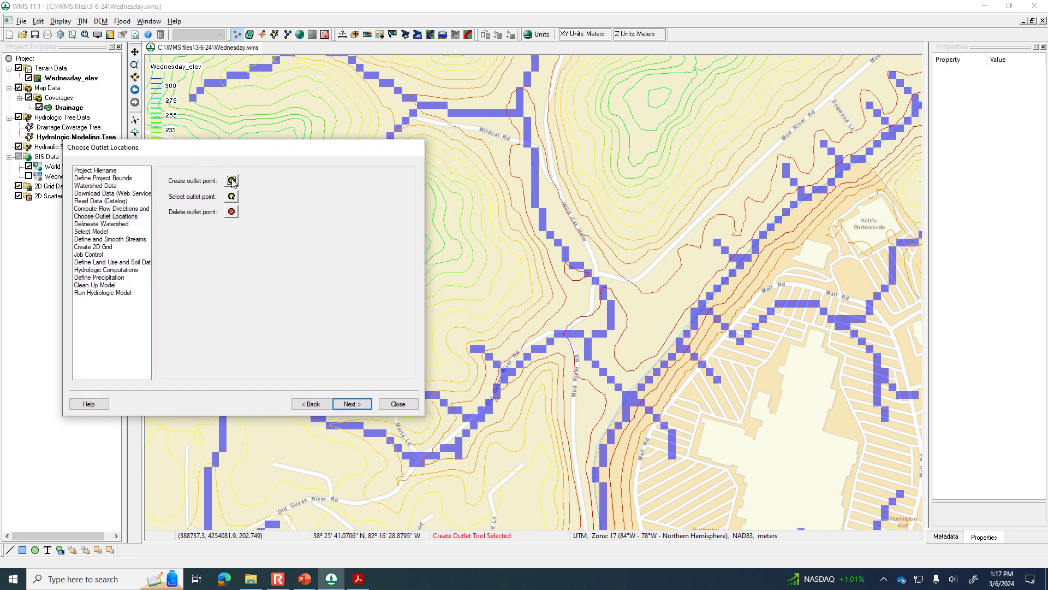
click(595, 280)
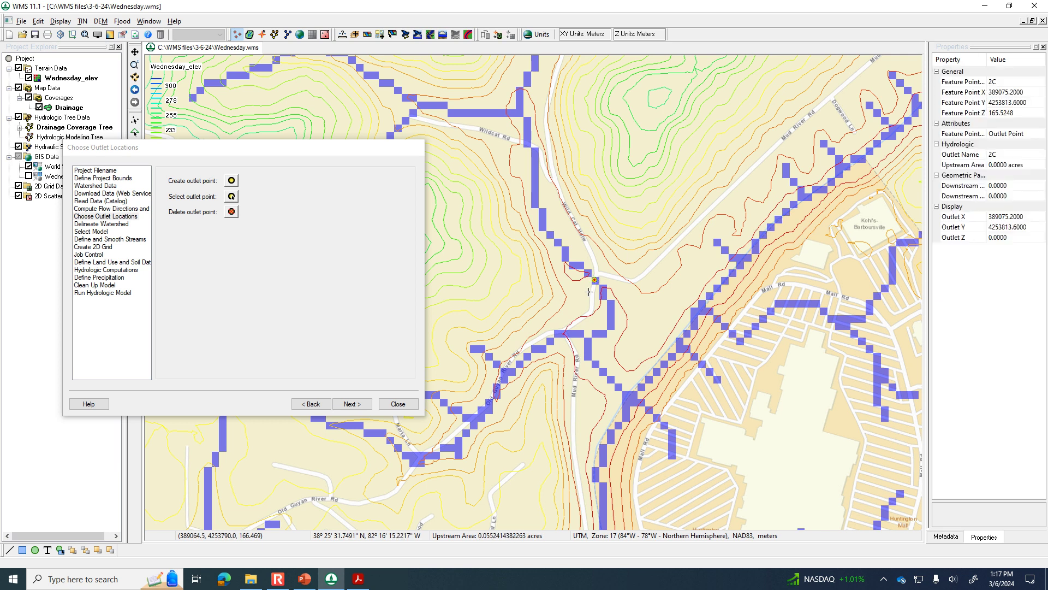
click(356, 404)
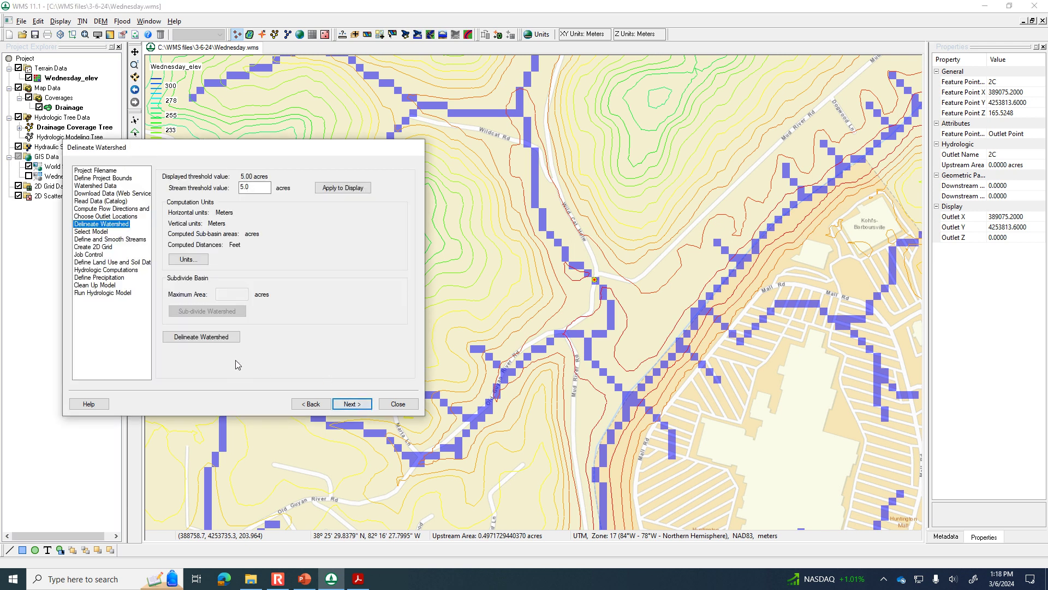
Step: Delineate the basin above outlet 2C and close the wizard to view its outline
click(203, 334)
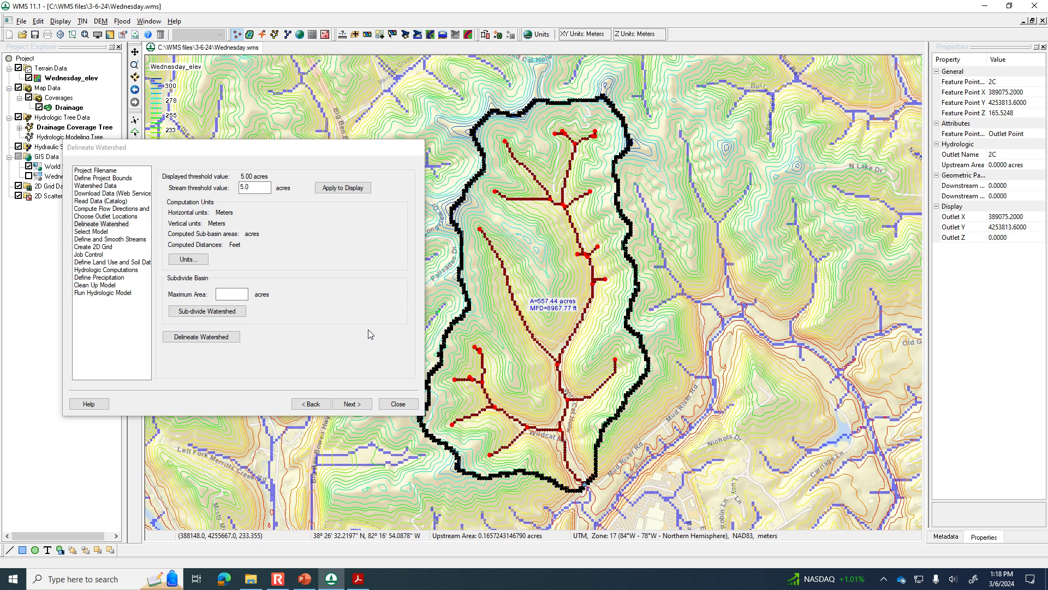
click(397, 404)
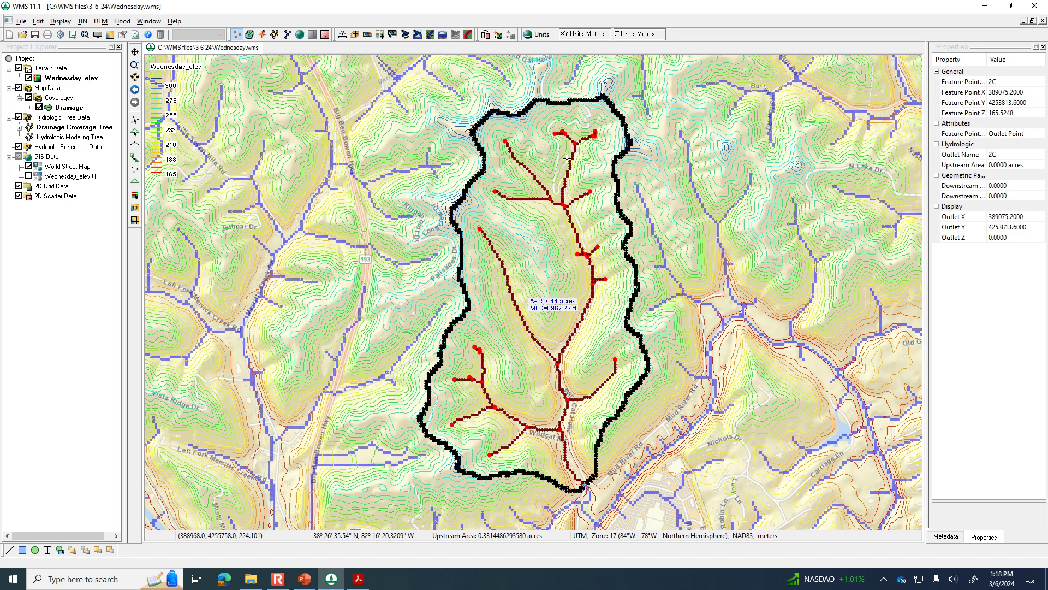
Step: Save the project and reopen the Hydrologic Modeling Wizard at the Delineate Watershed step
click(35, 35)
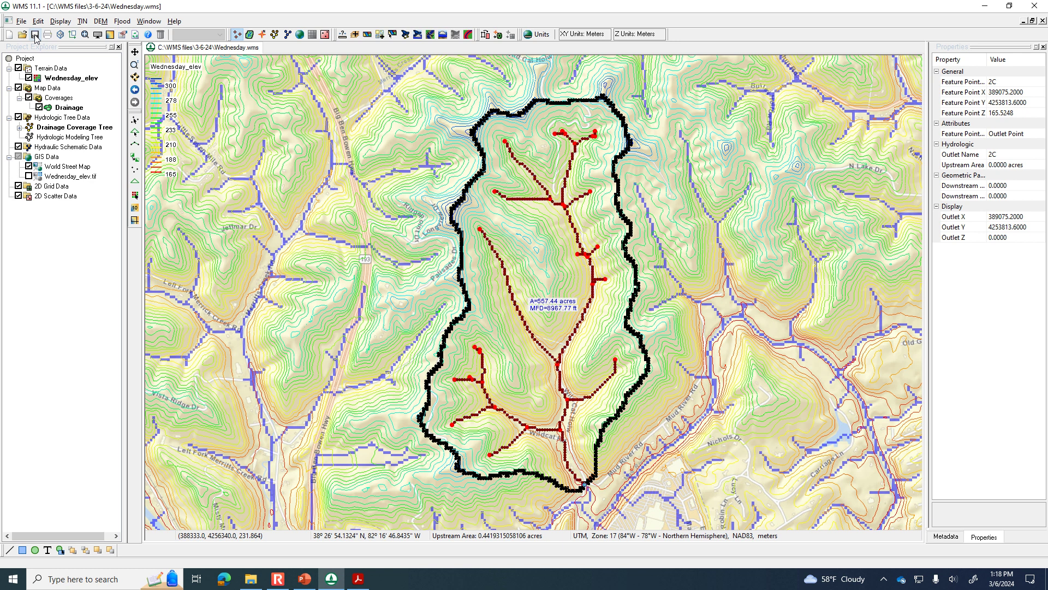
click(406, 35)
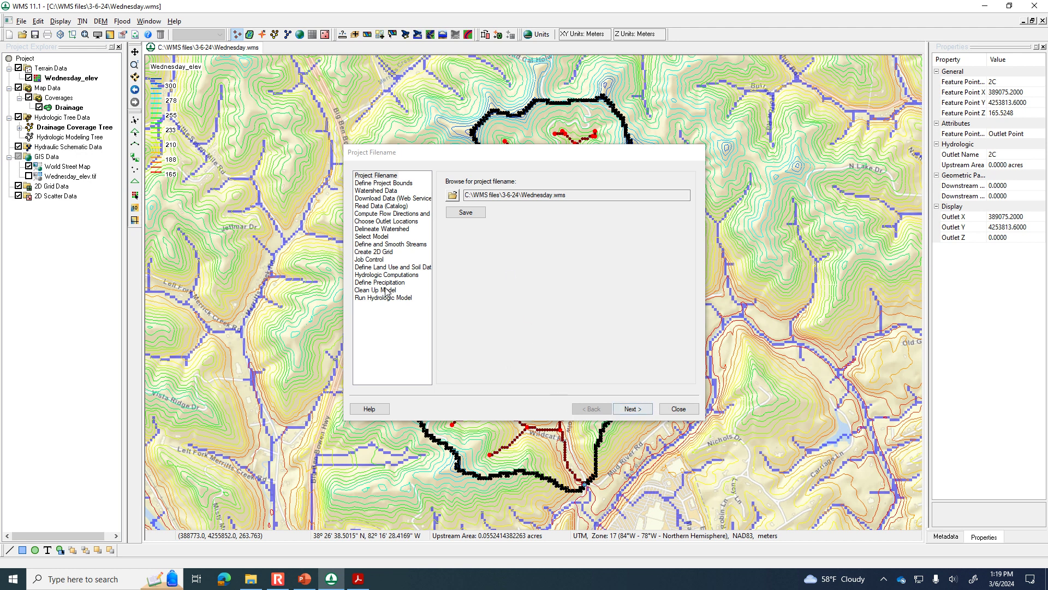
click(379, 229)
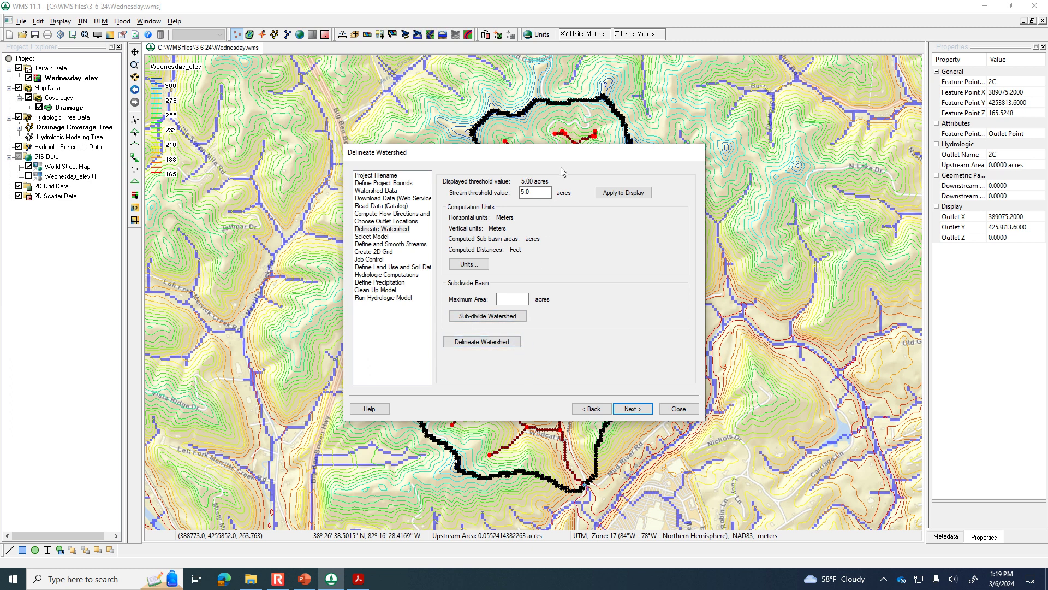
Step: Advance the wizard to model selection, pick Rational, and initialize the Rational model data
click(638, 408)
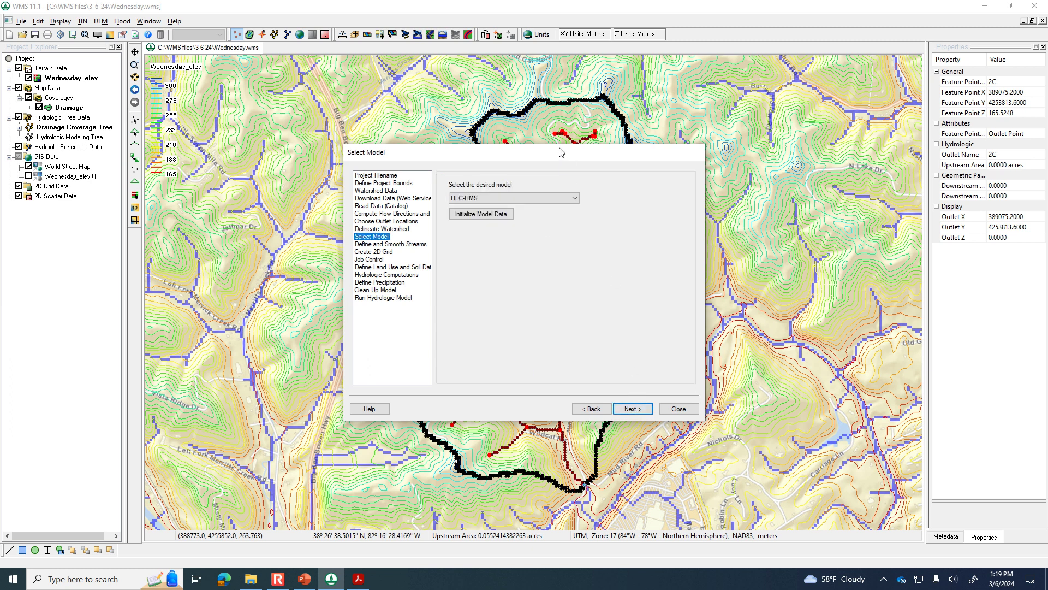
drag(562, 156, 887, 149)
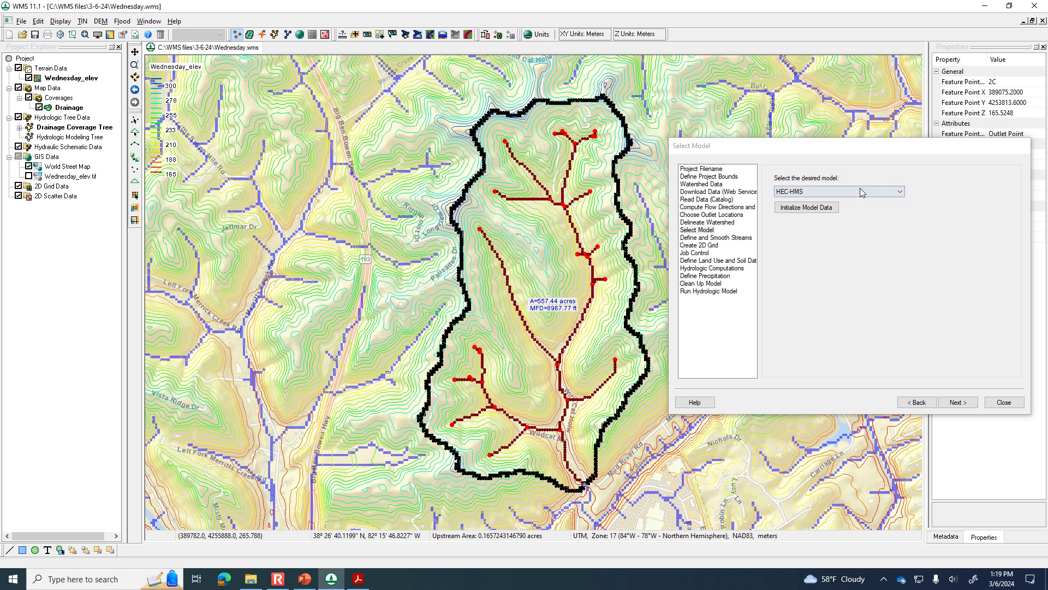
click(899, 192)
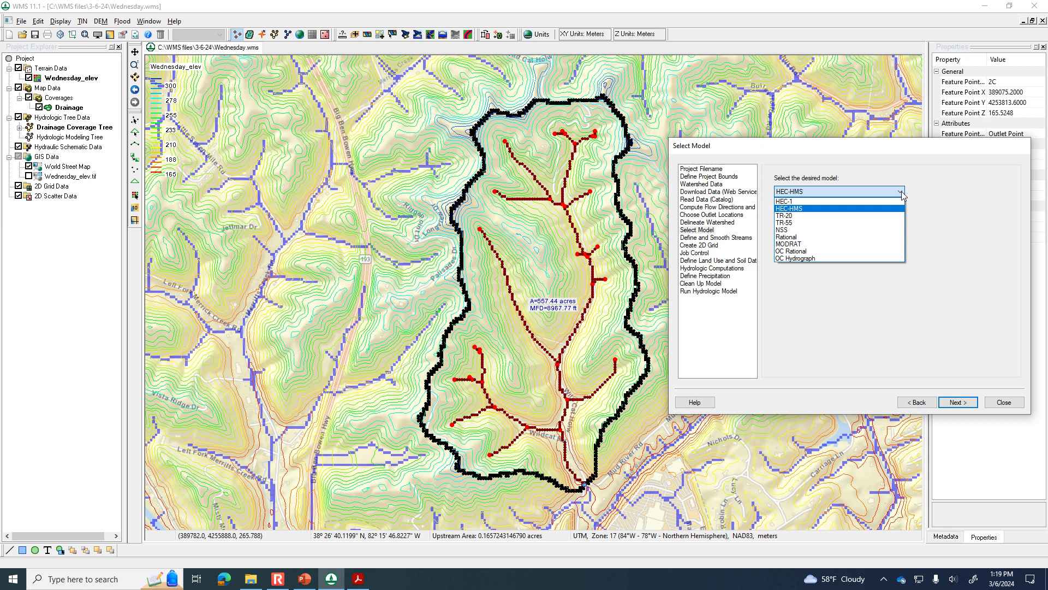
click(795, 237)
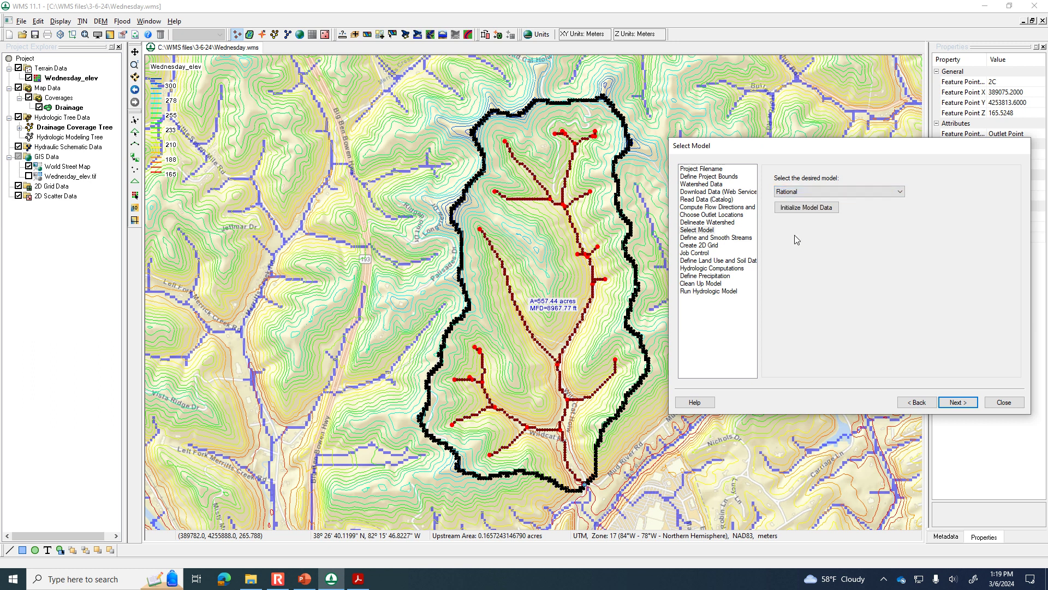
click(811, 211)
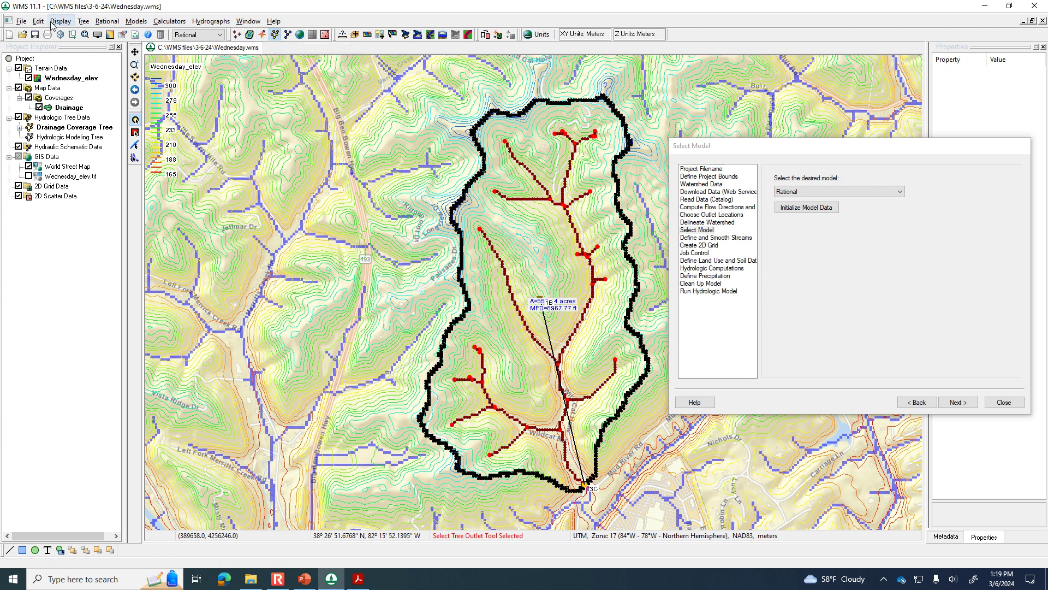
Step: Cycle through the TIN, GIS and Hydrologic Modeling modules, reinitialize Rational data, and close the wizard
click(250, 35)
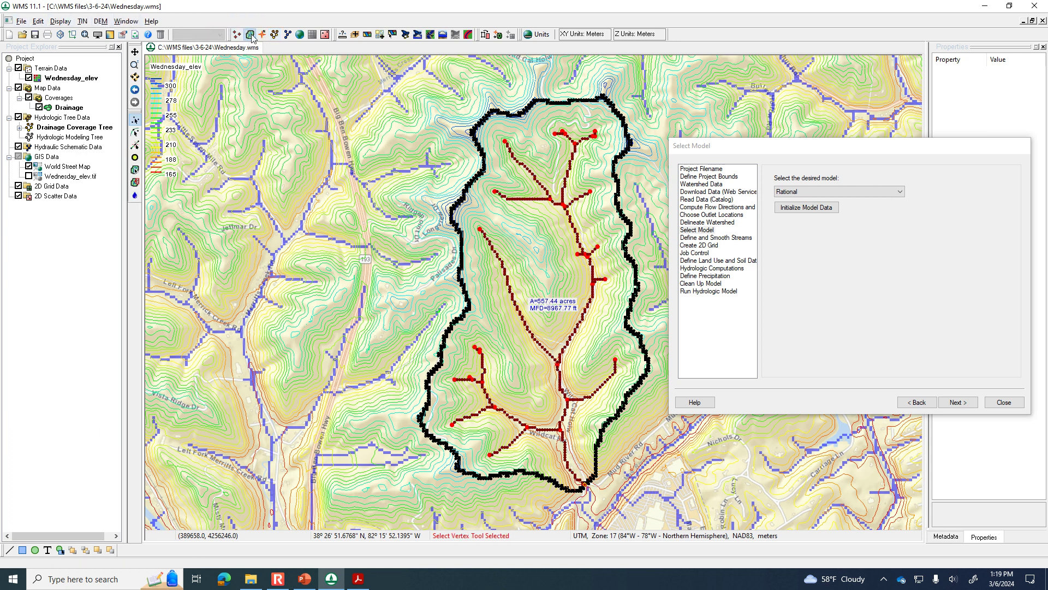
click(275, 34)
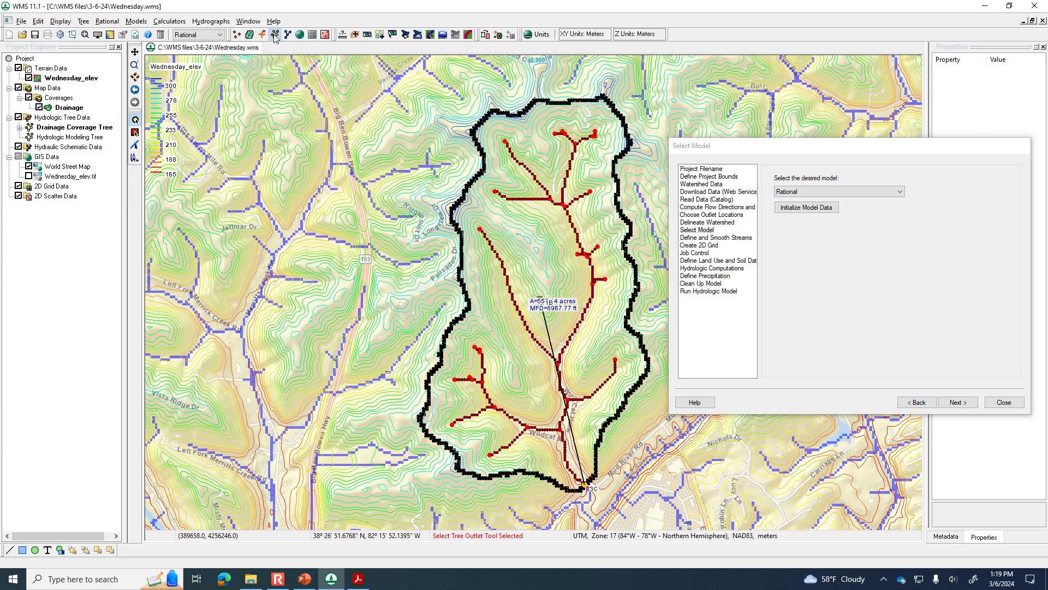
click(300, 35)
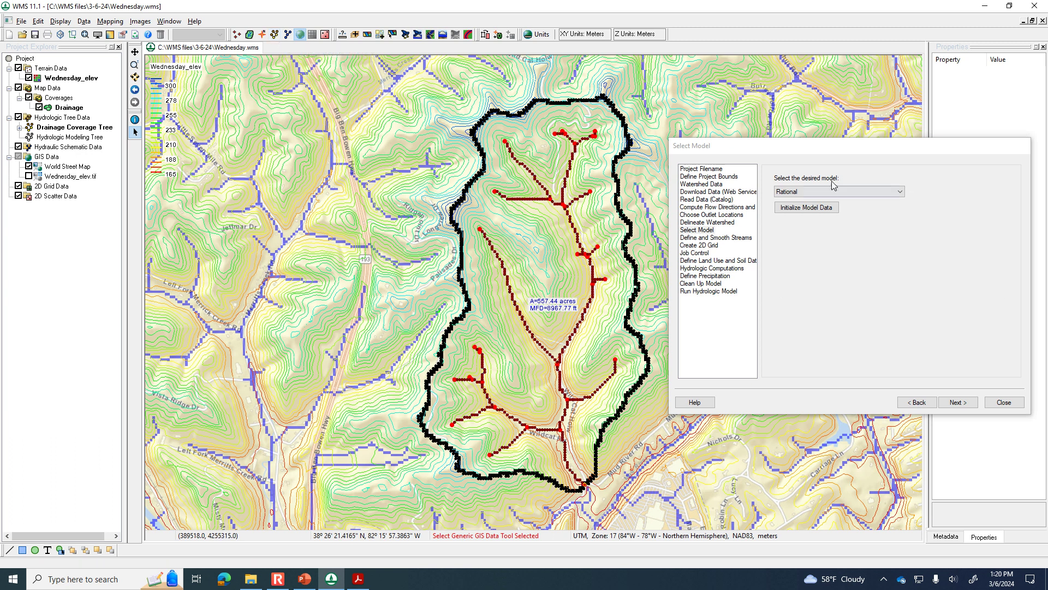
click(275, 36)
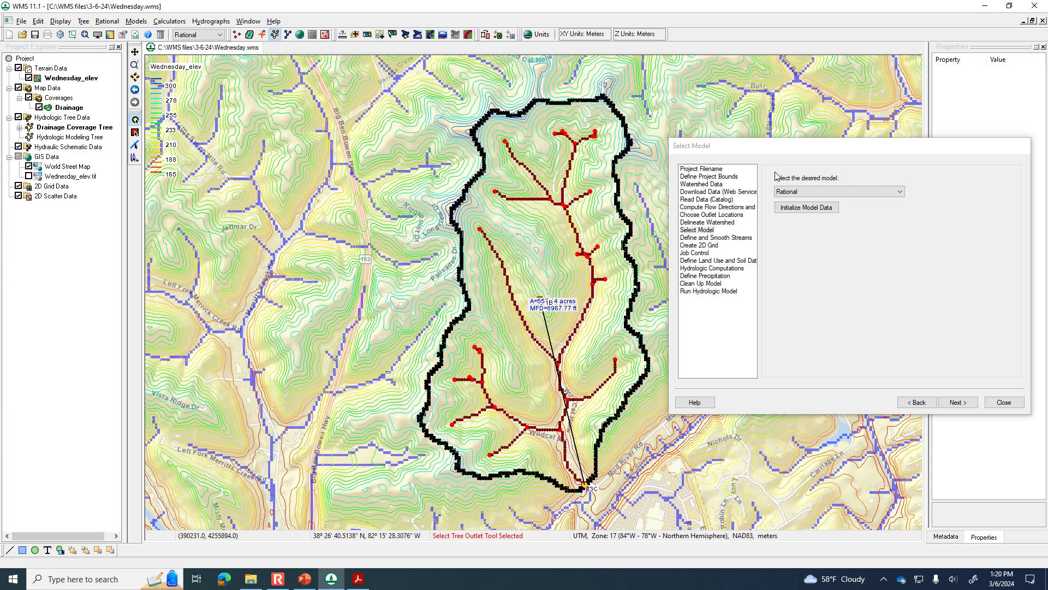
click(785, 208)
click(1005, 403)
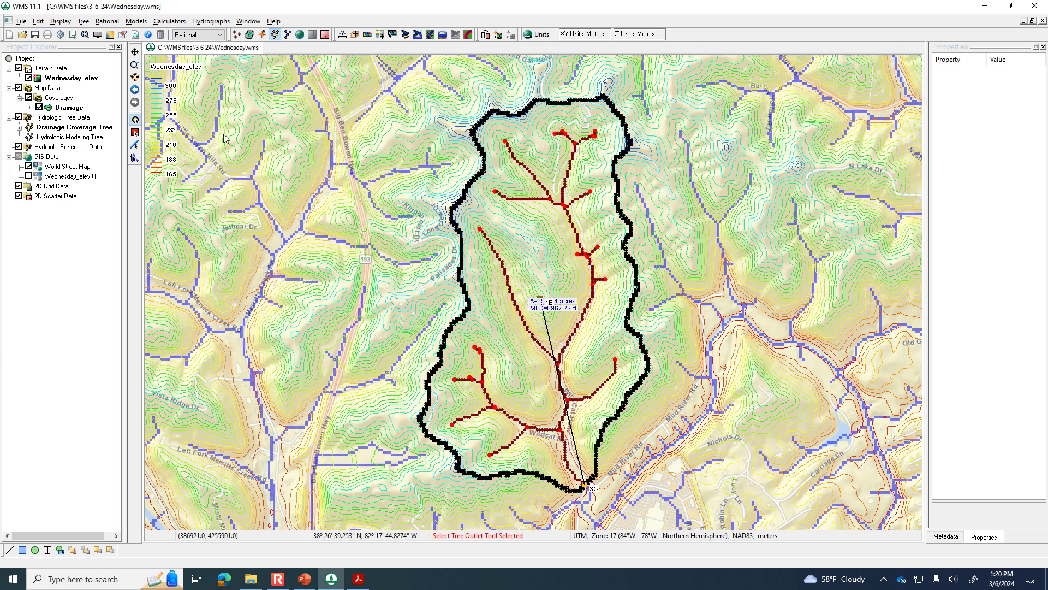
Step: Use the Select Tree Basin tool to drag the basin 1B marker upward inside the watershed
click(135, 132)
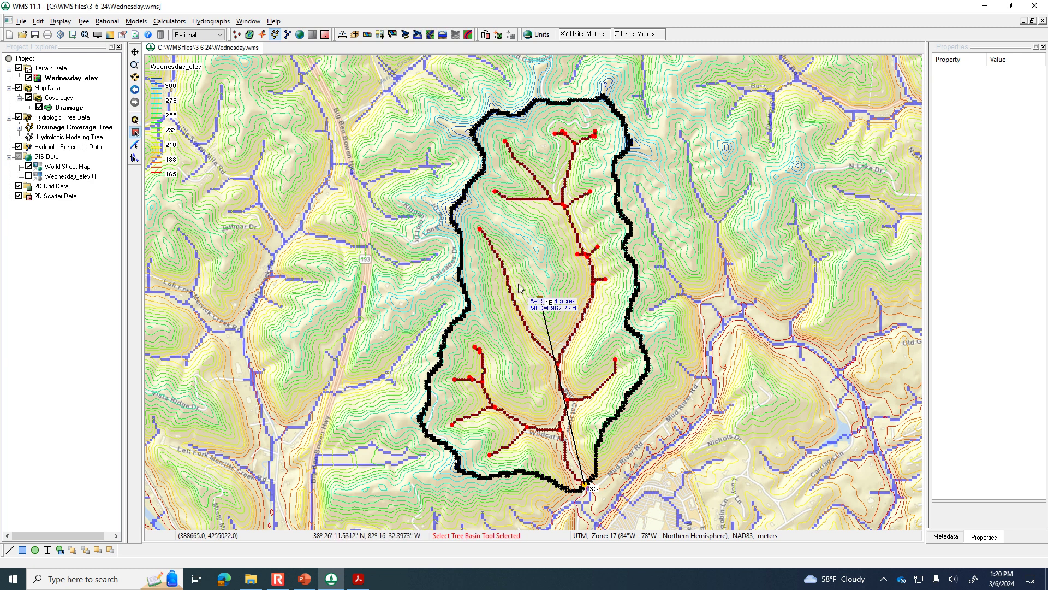
mouse_move(540, 301)
mouse_down()
mouse_move(534, 277)
mouse_move(536, 300)
mouse_up()
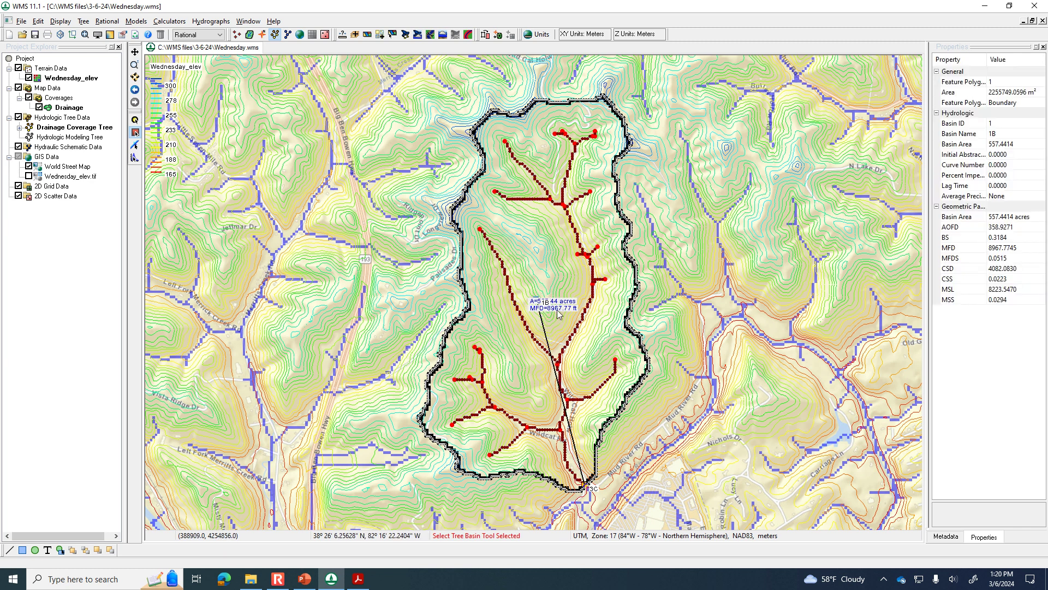
drag(538, 299, 535, 278)
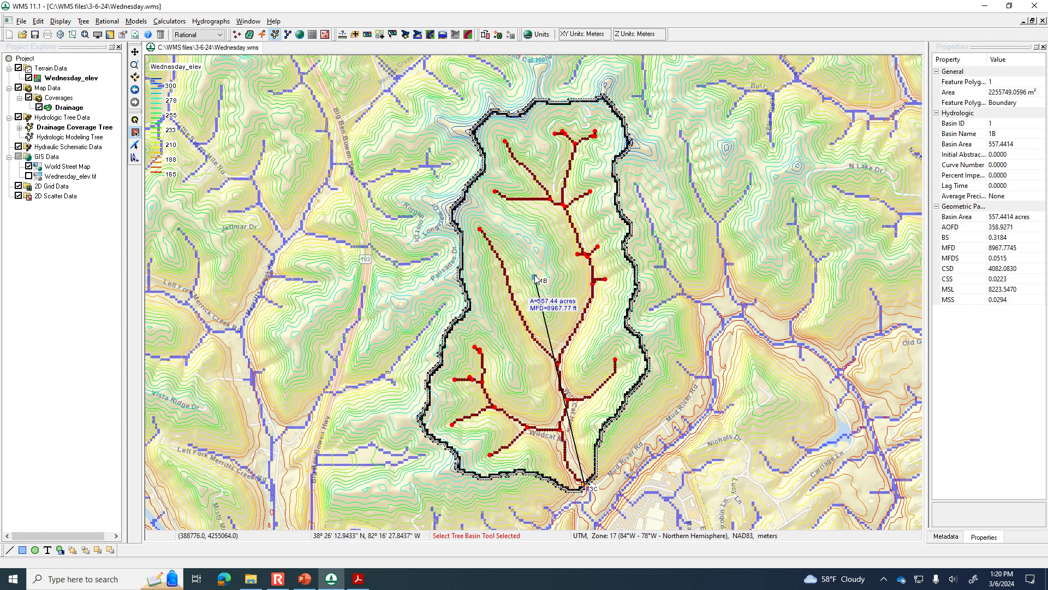
Step: Open basin 1B's Rational Method parameters, cancel them, then browse the Models menu
double_click(535, 276)
drag(793, 135, 805, 82)
click(975, 337)
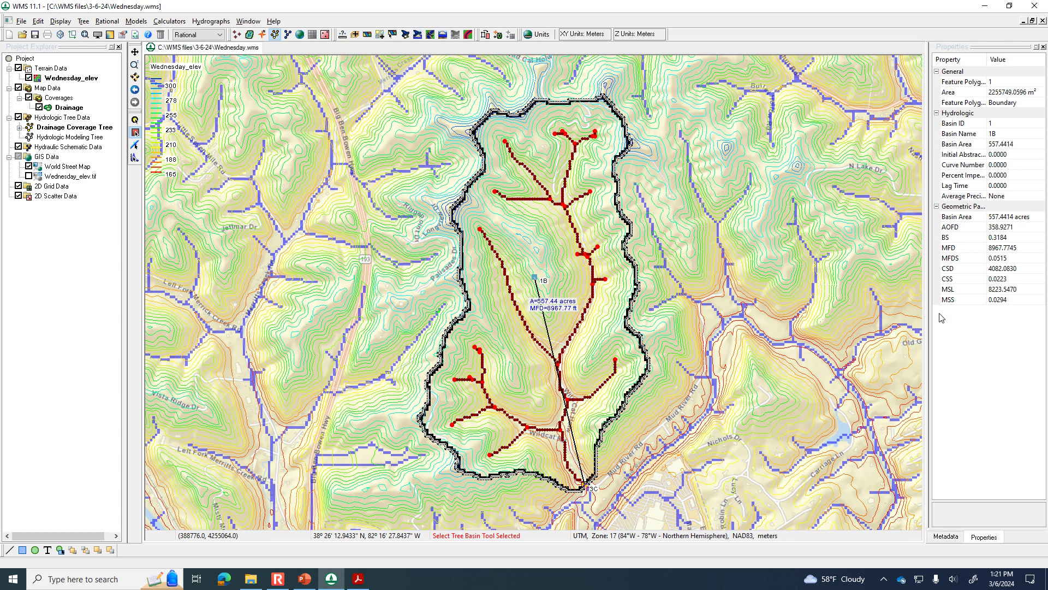
click(137, 22)
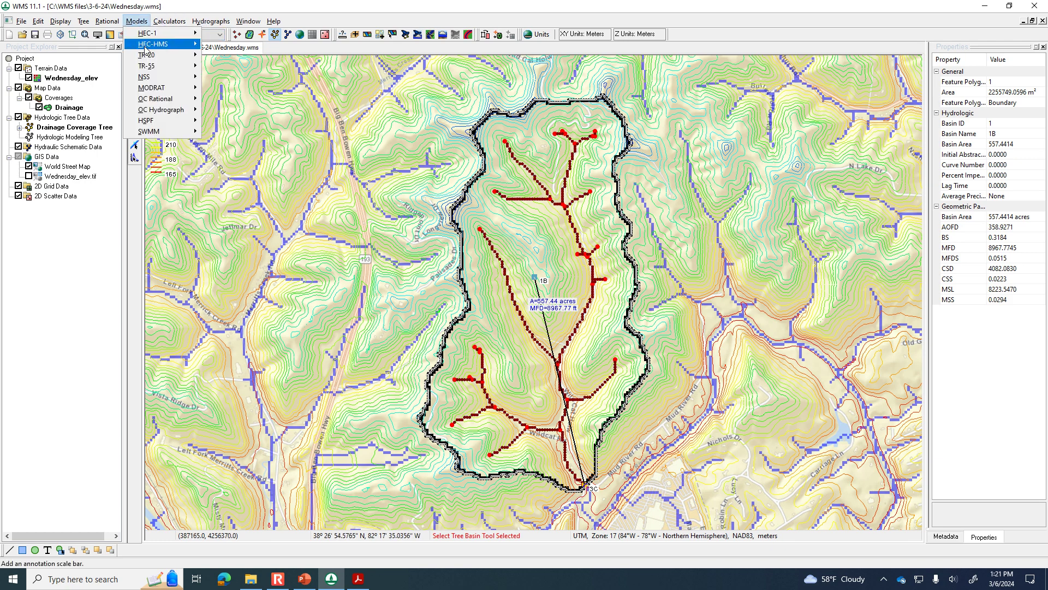
mouse_move(157, 69)
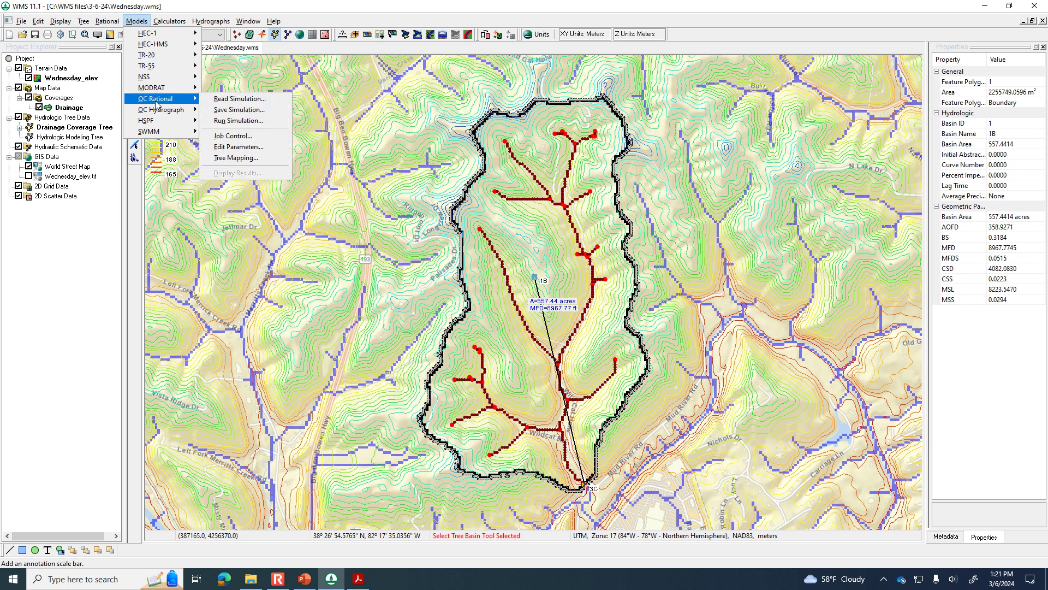
click(249, 21)
Step: Reopen basin 1B's Rational Method parameters on the left, then view the PowerPoint runoff coefficient slide
click(538, 281)
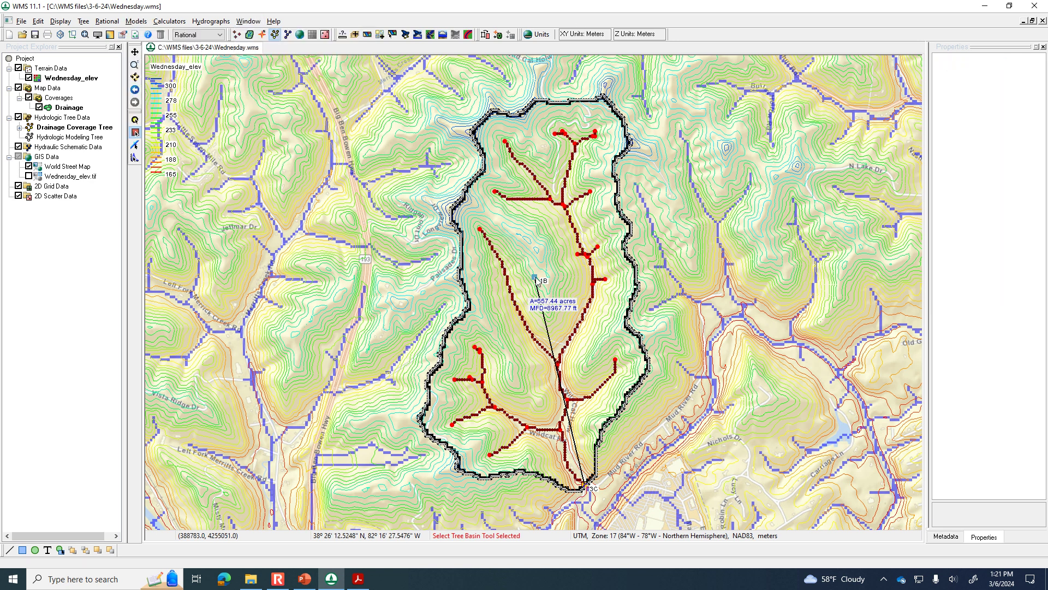
double_click(538, 282)
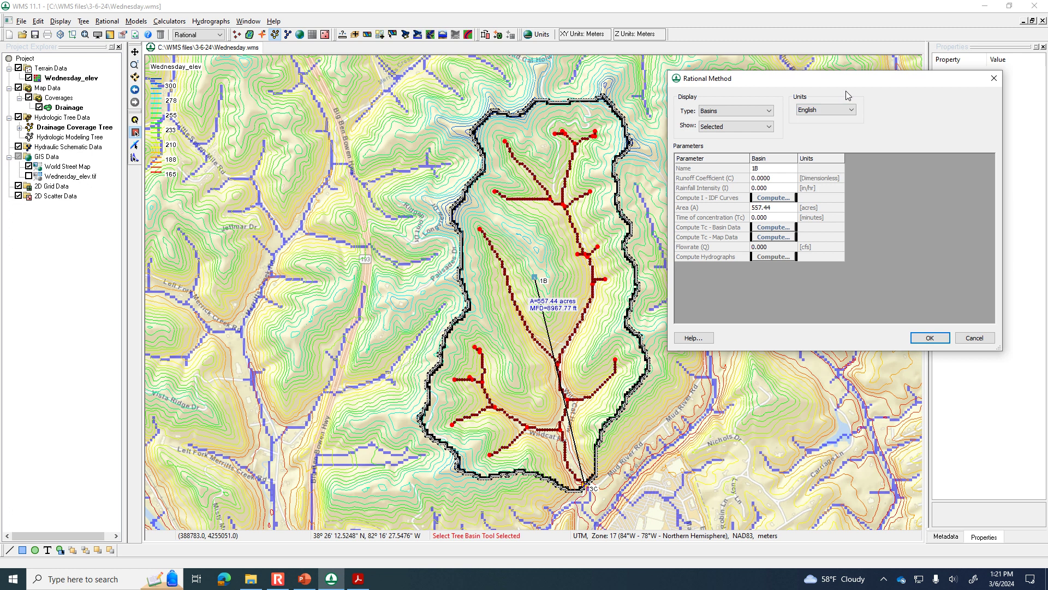
drag(844, 83, 235, 79)
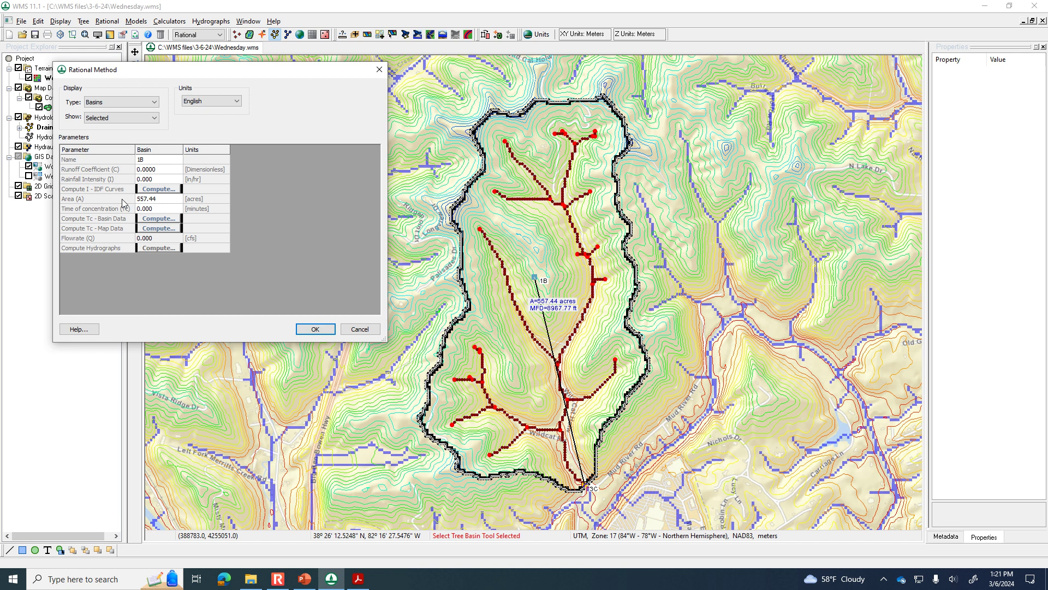
click(377, 71)
double_click(535, 279)
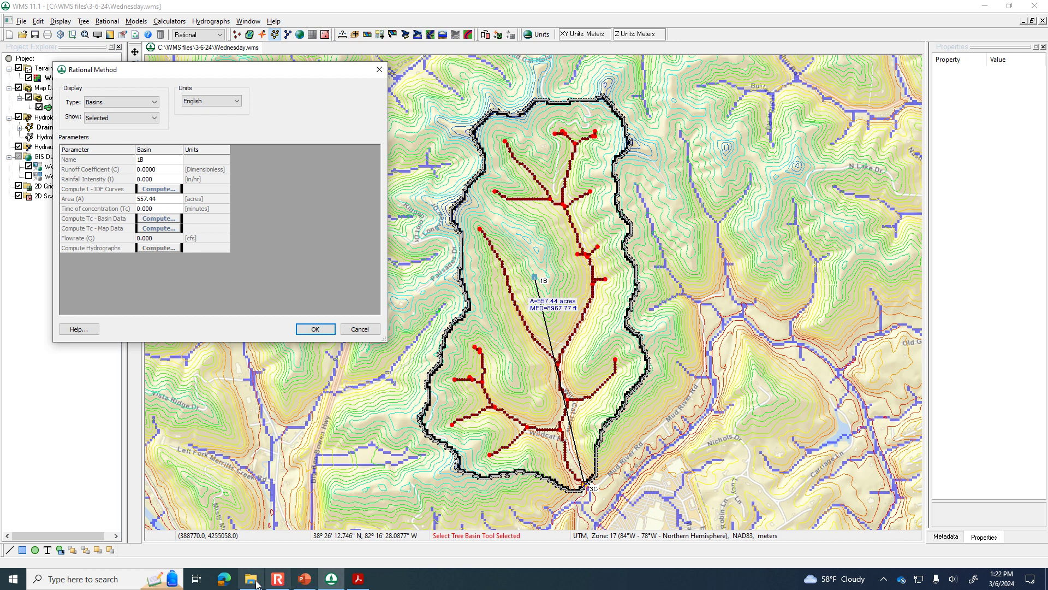
click(304, 579)
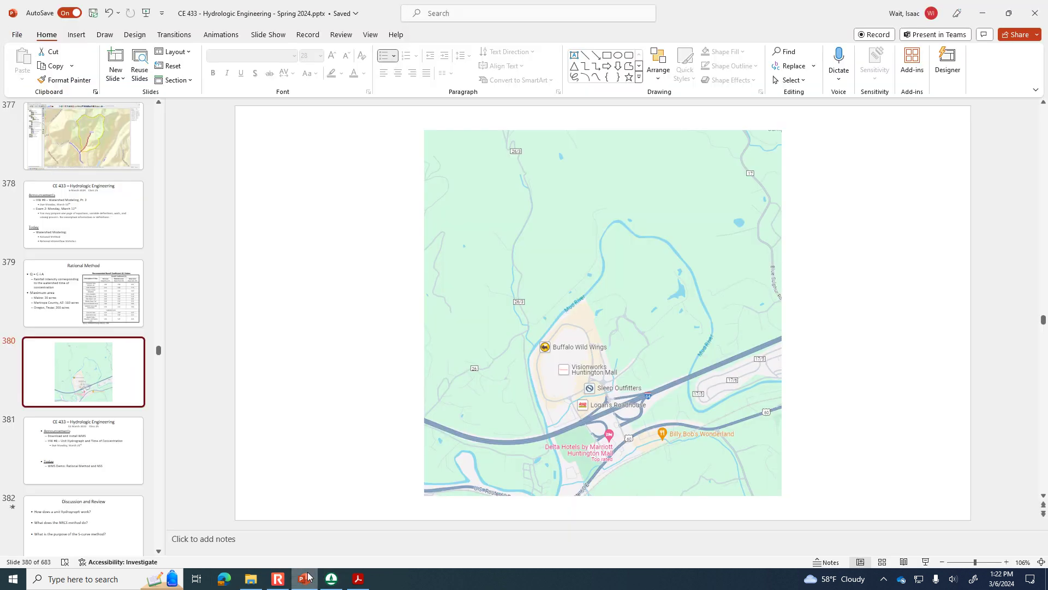
scroll(177, 357, up, 1)
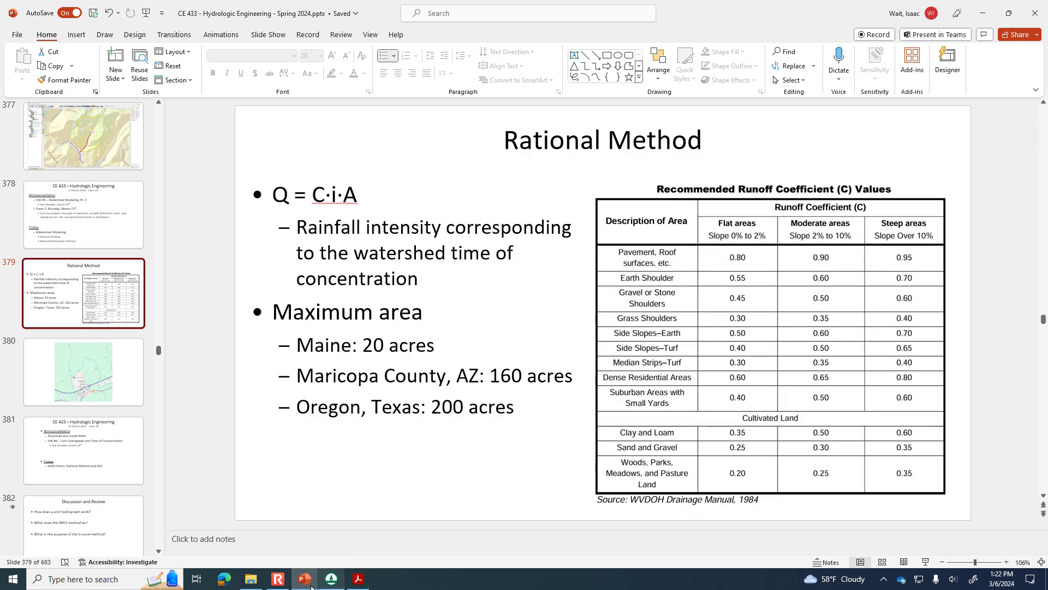
Step: Back in WMS, enter .35 in basin 1B's Runoff Coefficient (C) cell and commit it
click(331, 580)
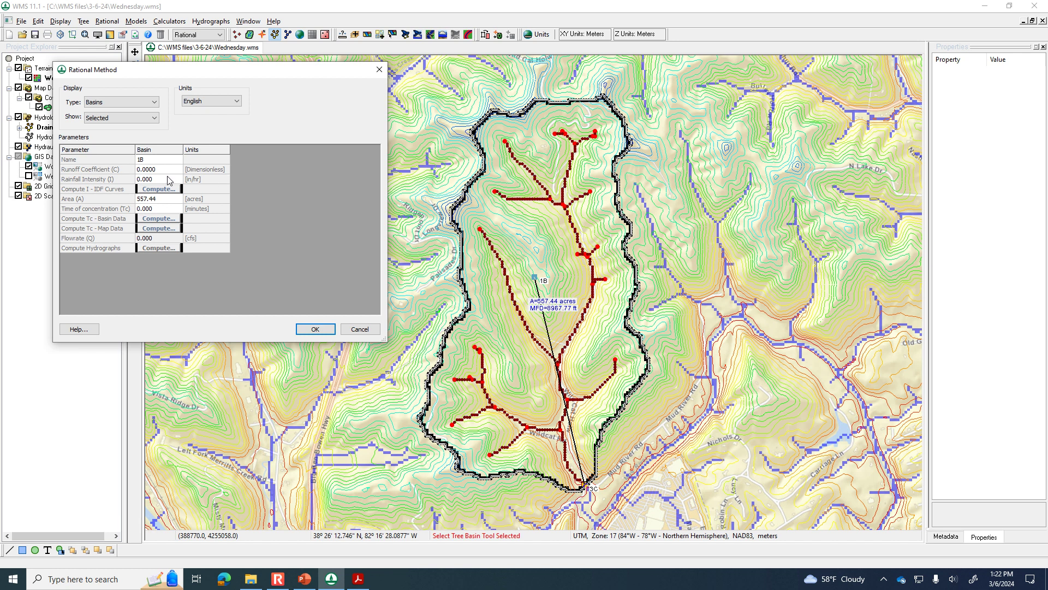
click(167, 170)
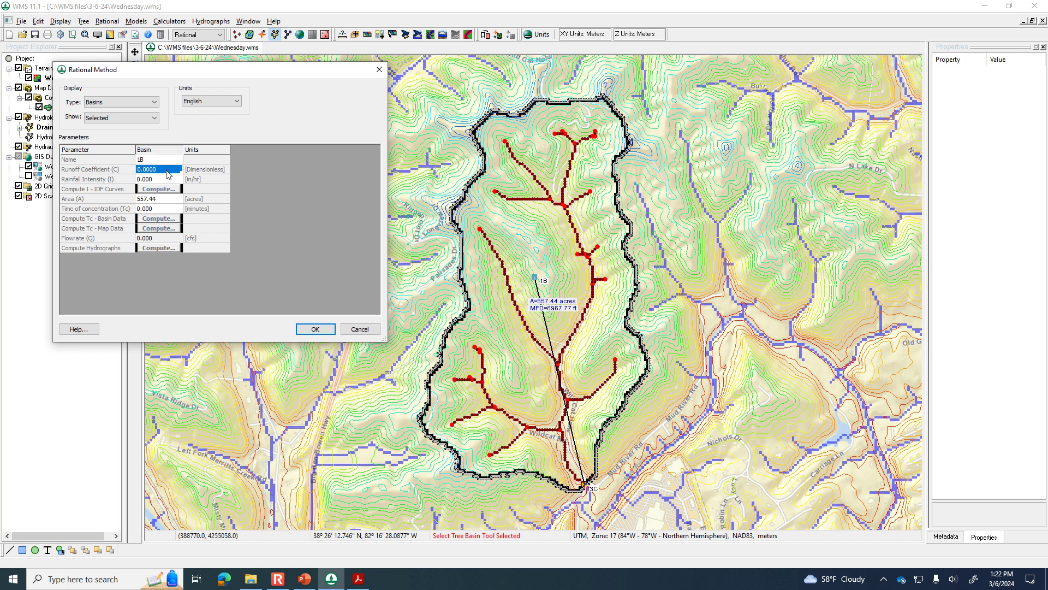
text(.35)
click(175, 180)
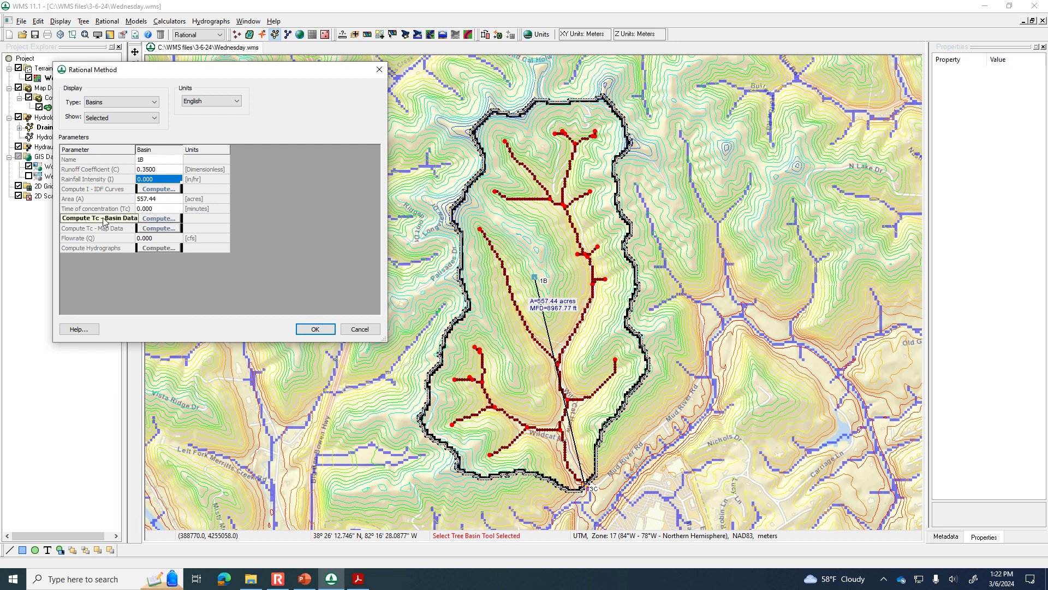
Step: Open basin 1B's Basin Time Computation, move it aside, and review the computation types
click(159, 219)
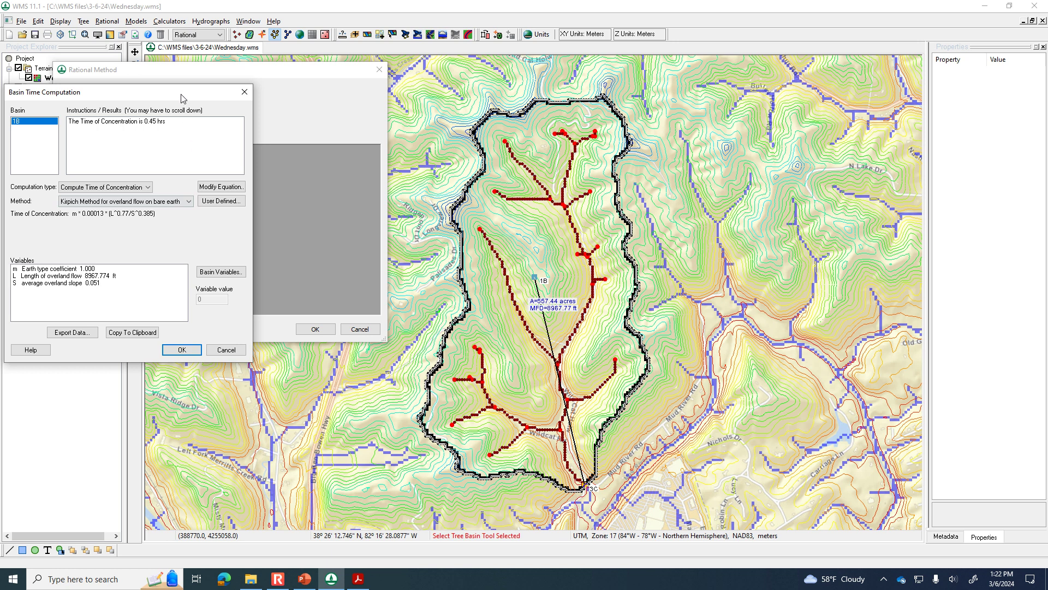
drag(184, 97, 718, 119)
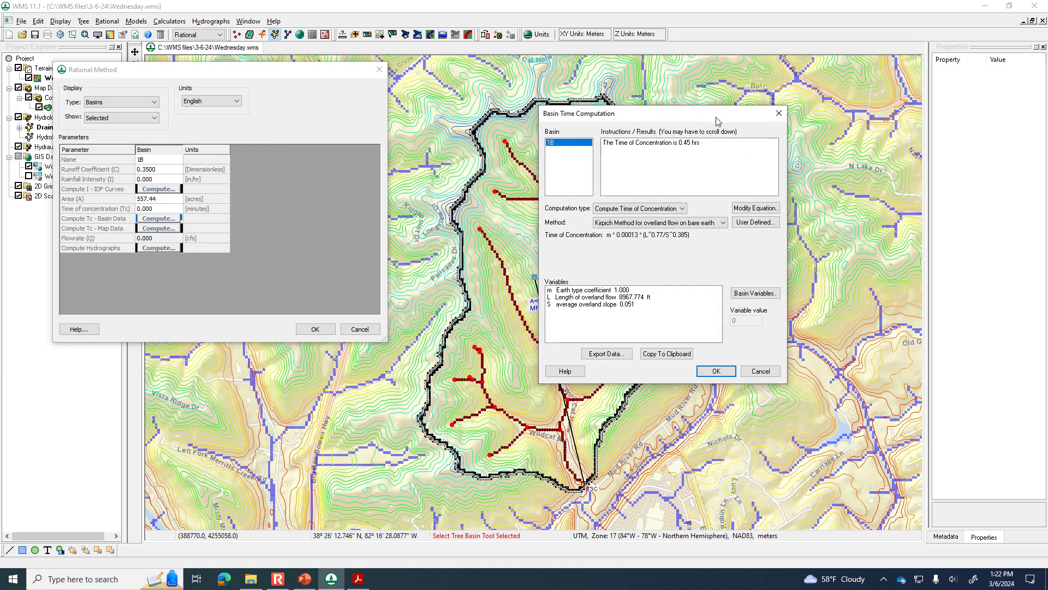
click(677, 209)
click(702, 207)
click(680, 208)
click(652, 224)
Step: Set the computation type to Compute Lag Time and choose the SCS Method
key(Down)
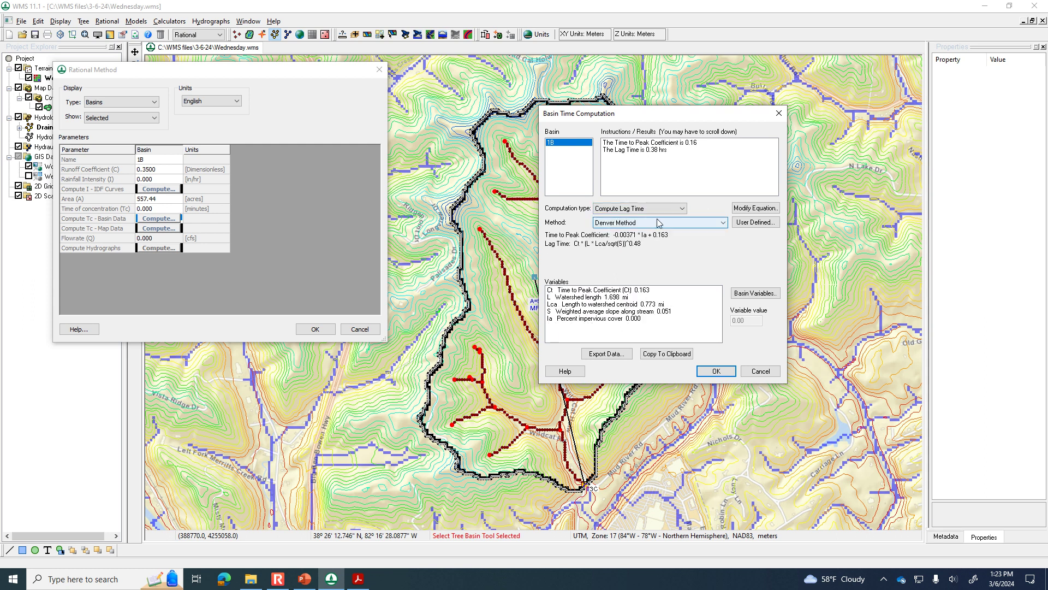
click(660, 223)
click(662, 222)
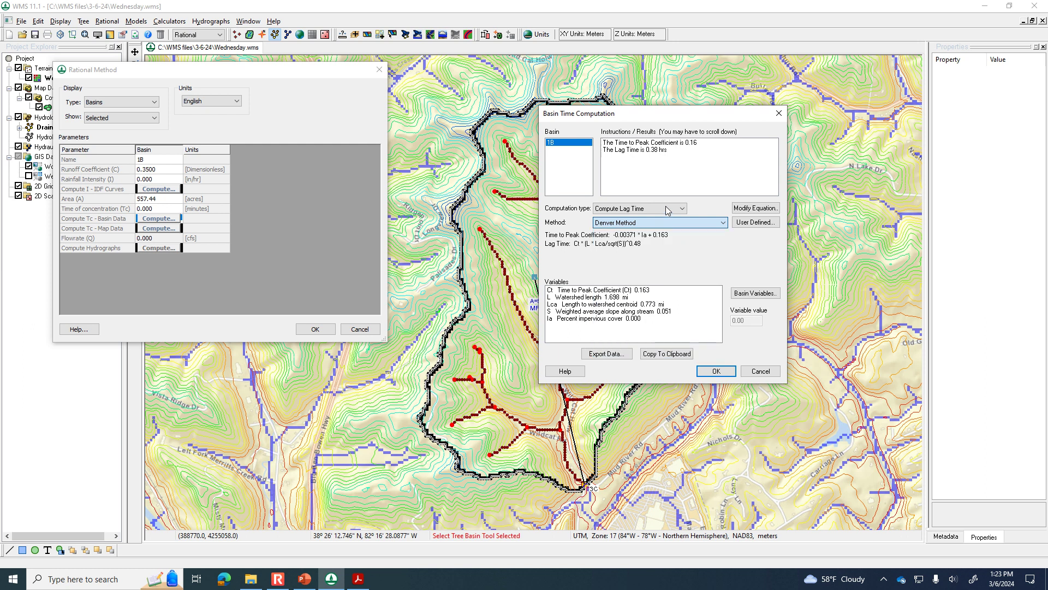
click(671, 210)
click(655, 223)
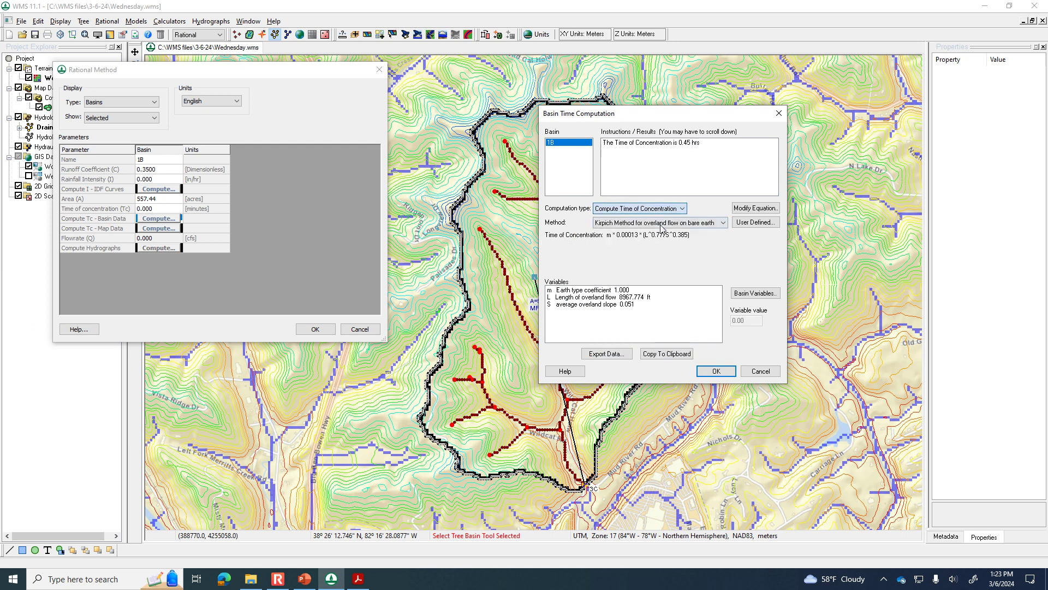
click(687, 223)
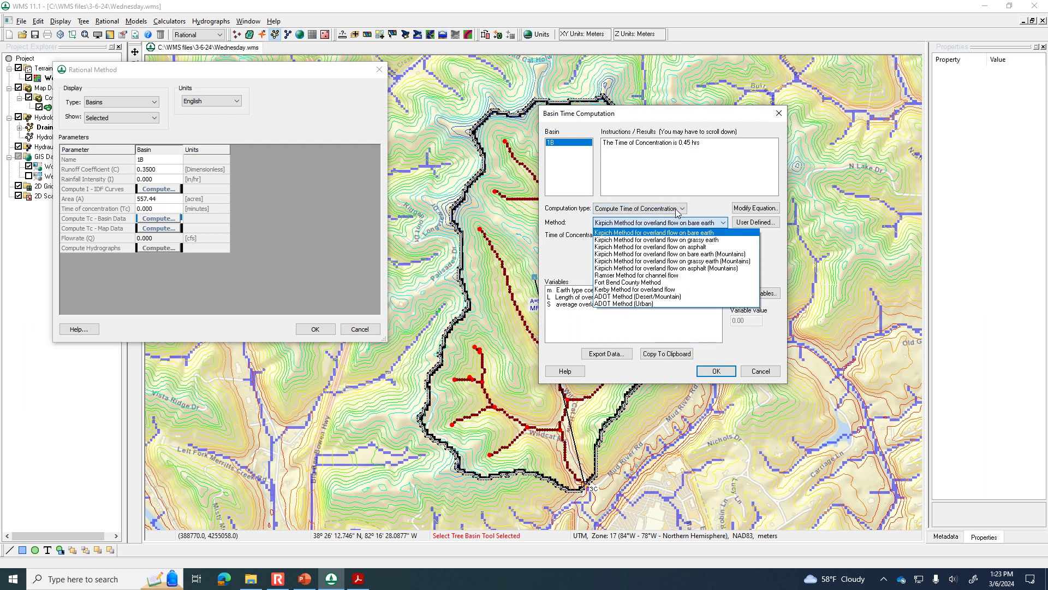
click(677, 211)
click(677, 212)
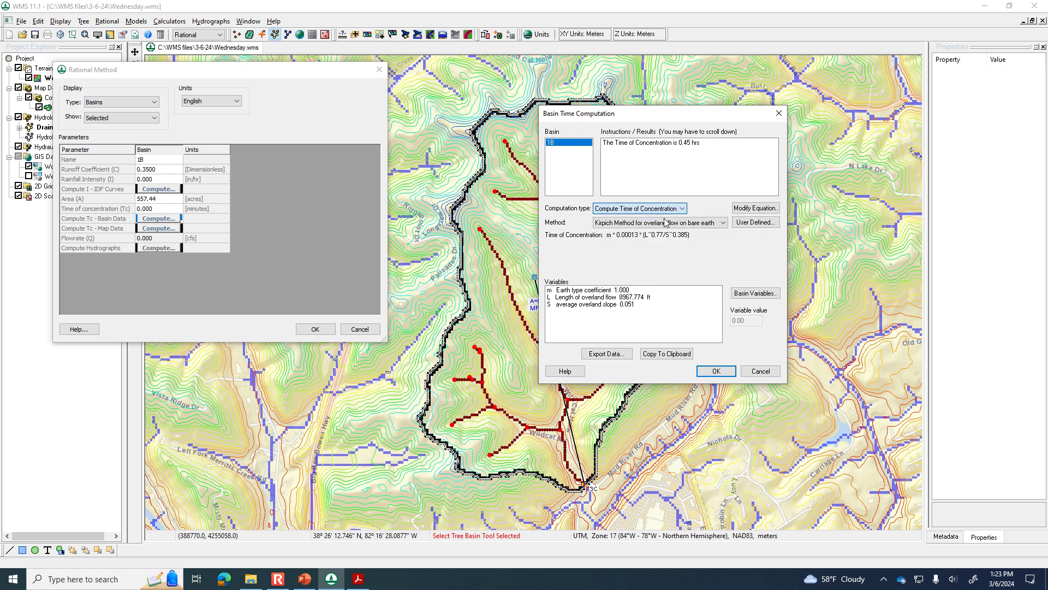
click(666, 223)
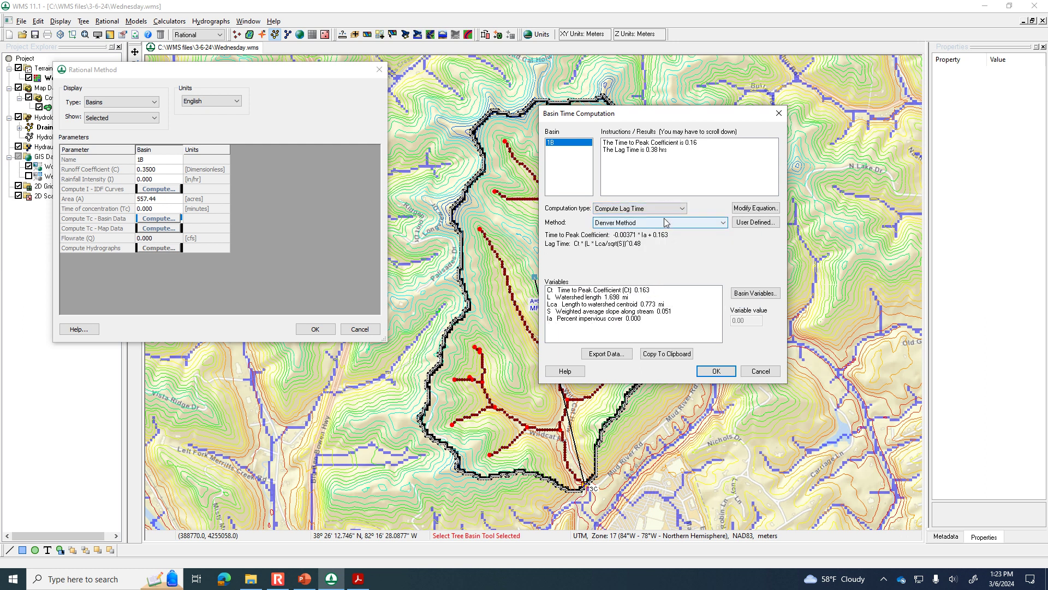
click(668, 223)
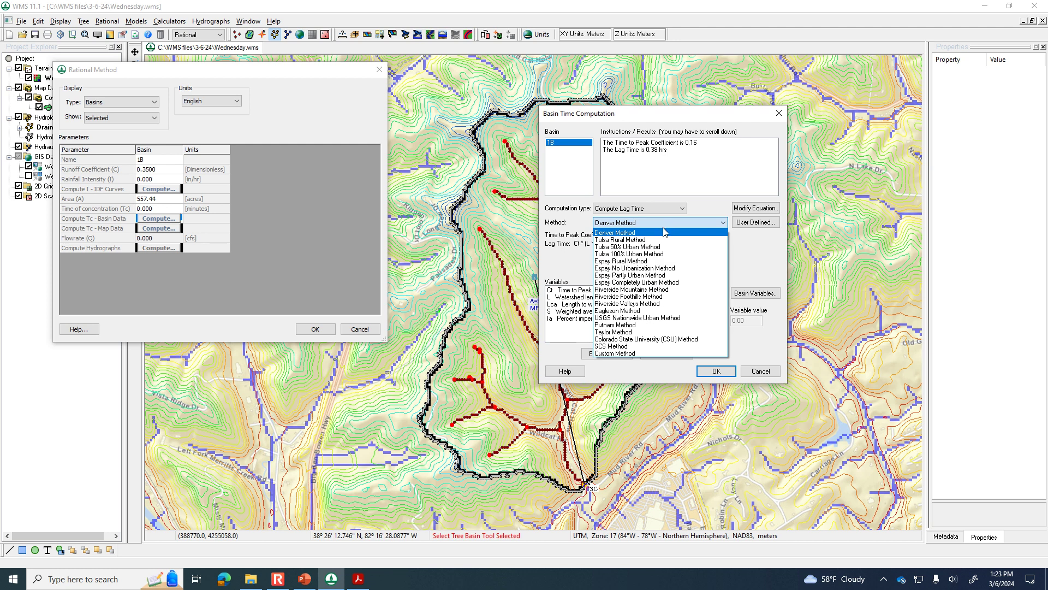
click(618, 347)
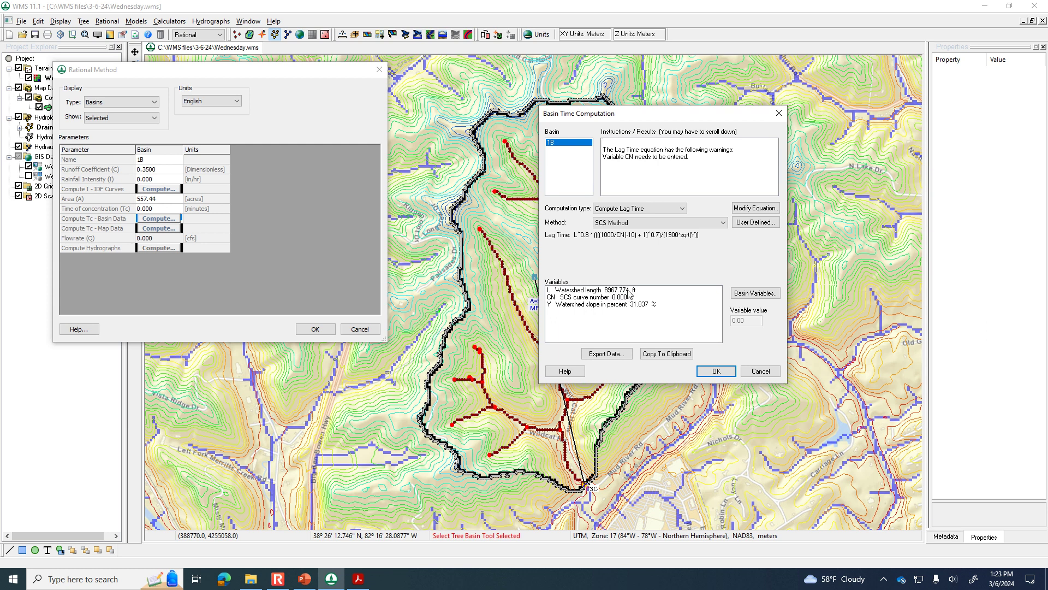
Step: Replace the SCS curve number 0 with 68 and accept, giving a 45.851-minute time of concentration
click(621, 299)
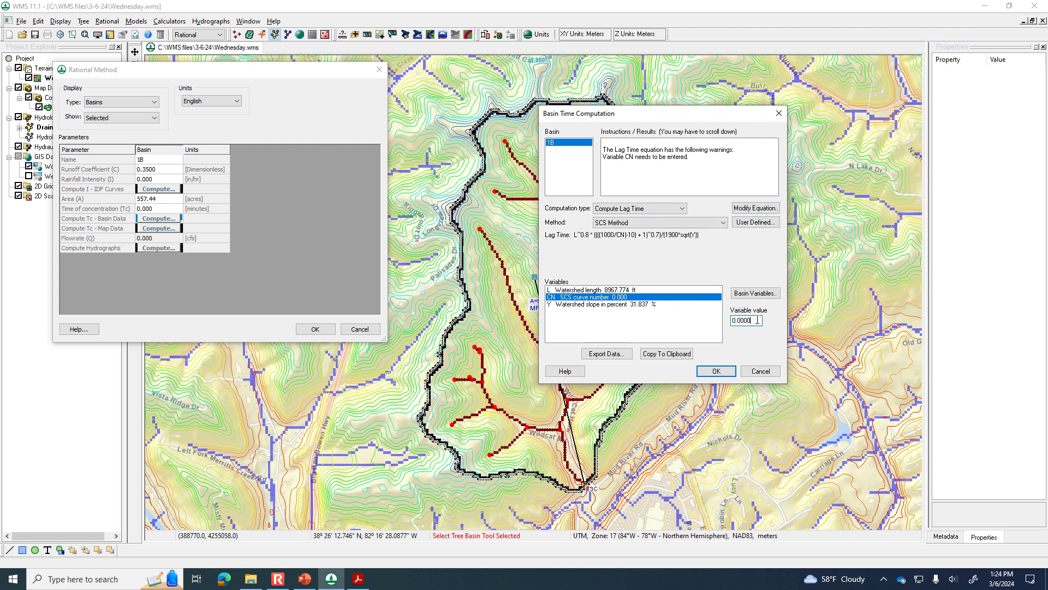
drag(758, 321, 718, 320)
text(68)
click(716, 372)
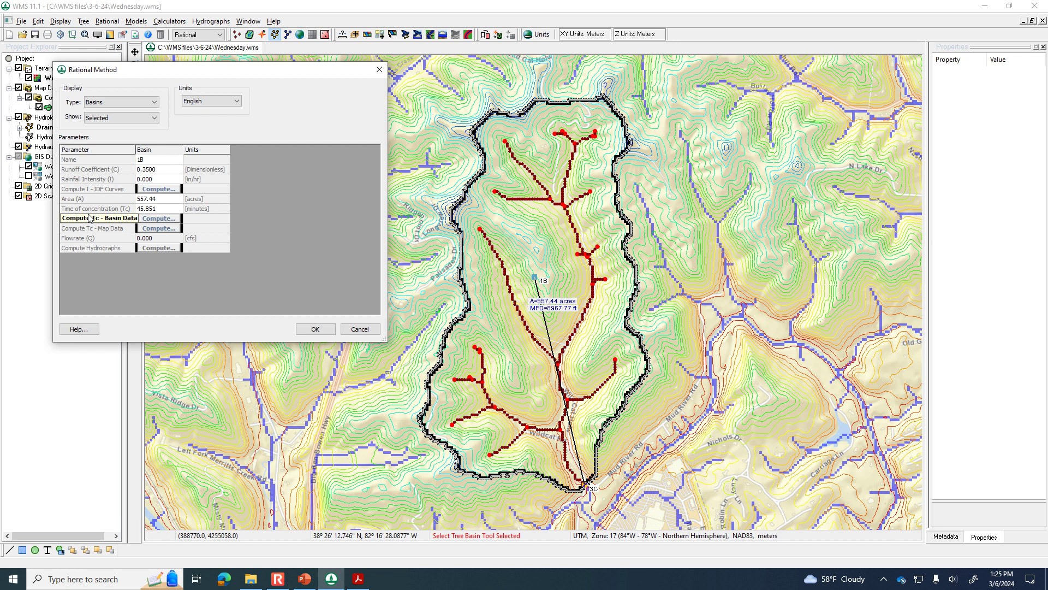
click(163, 220)
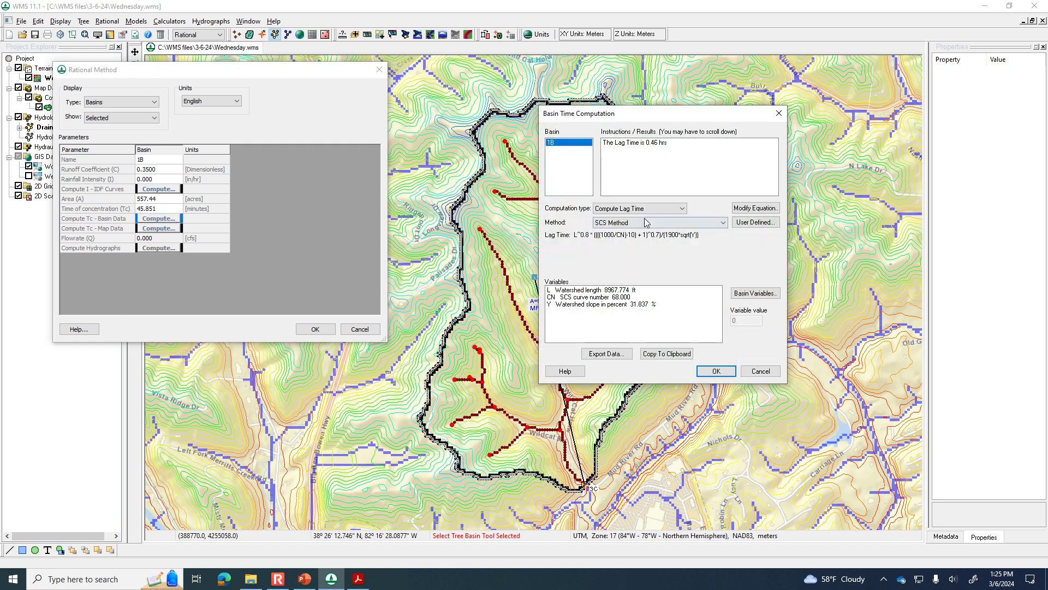
click(682, 208)
click(644, 217)
click(690, 222)
click(692, 228)
click(719, 328)
click(556, 301)
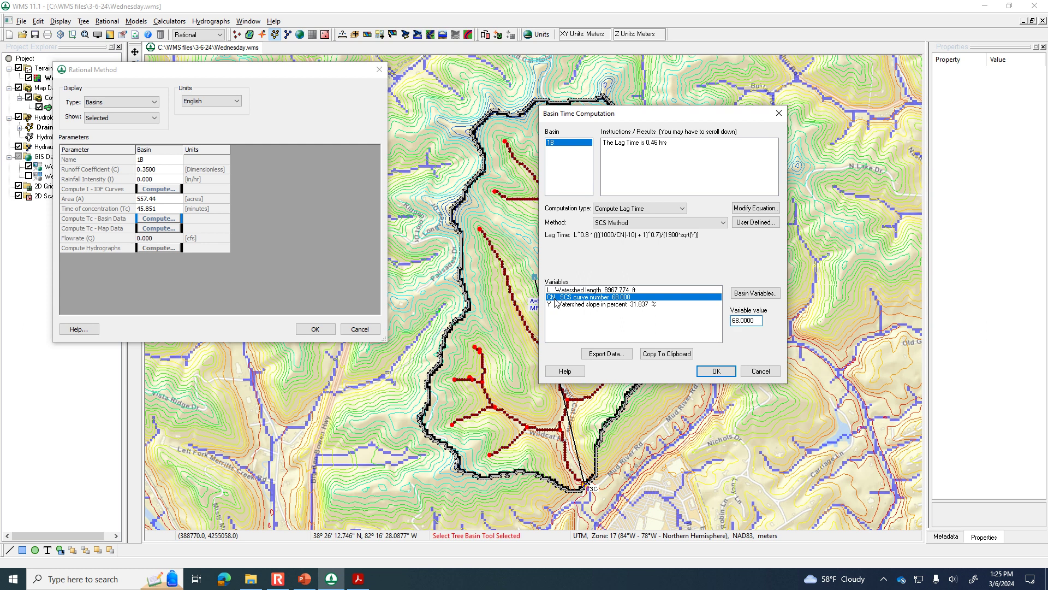
click(747, 318)
click(611, 307)
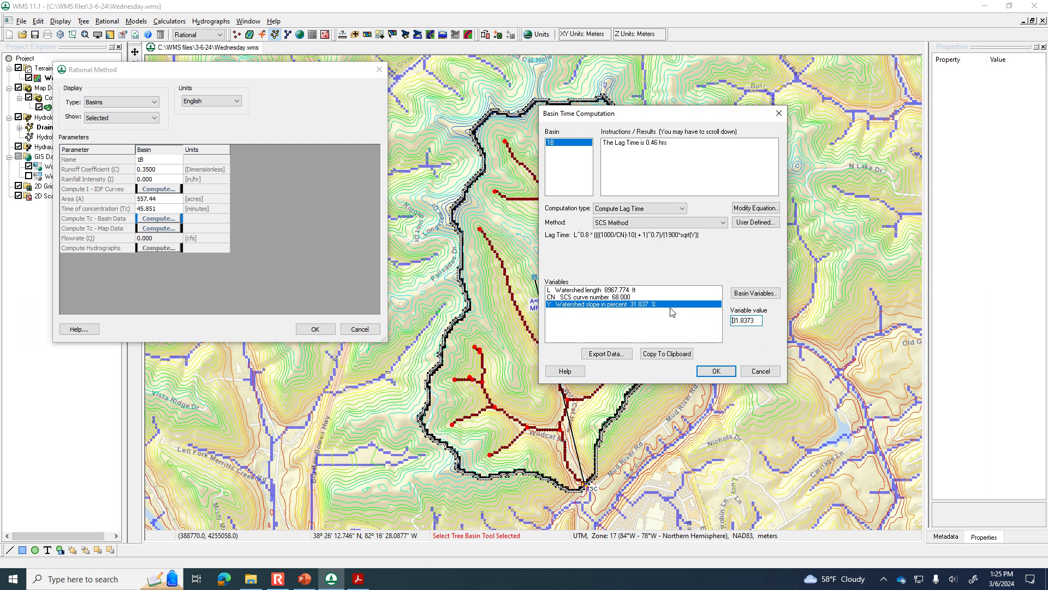
click(629, 297)
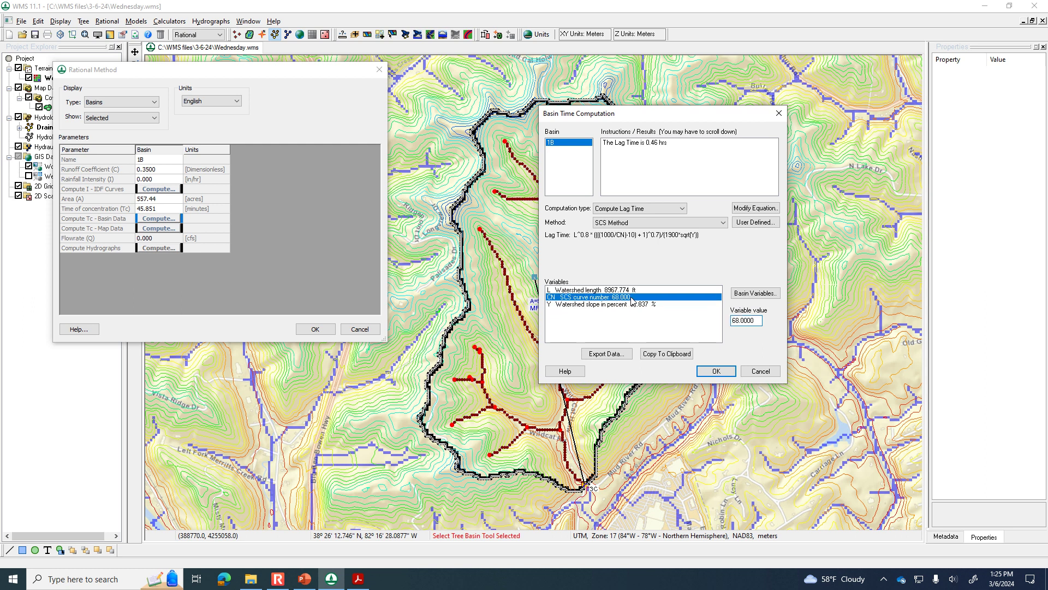
key(Return)
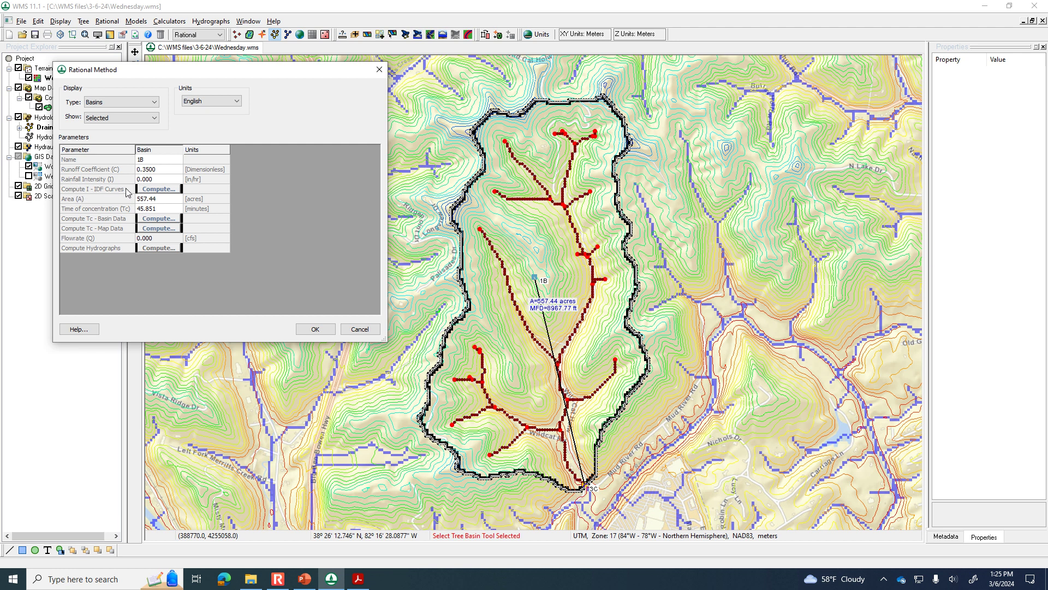
Step: Open the IDF curve computation for basin 1B, move it aside, and download Hydro 35 online data
click(159, 189)
drag(215, 80, 706, 102)
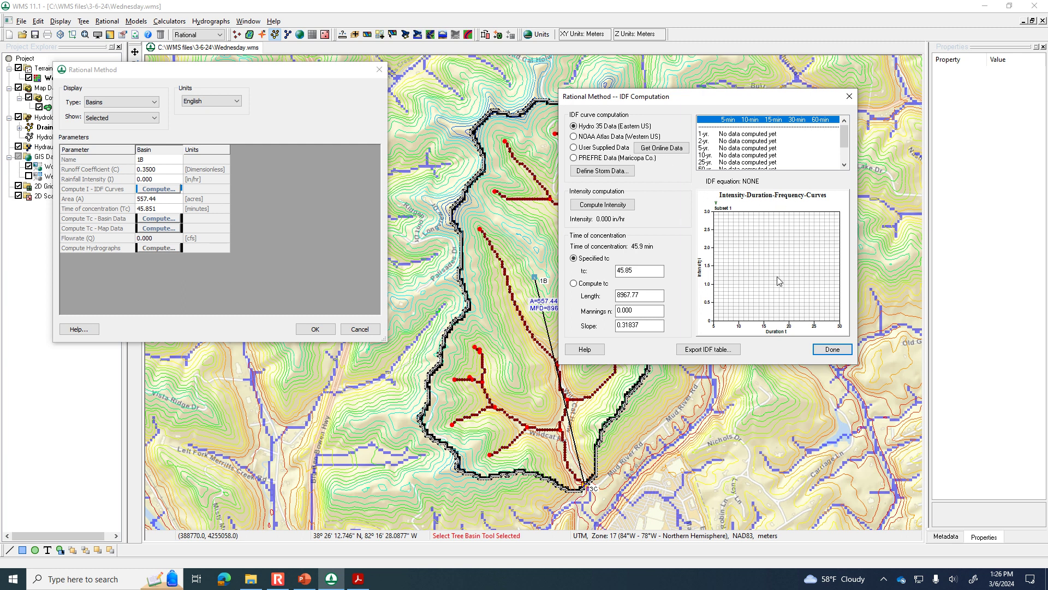
click(678, 152)
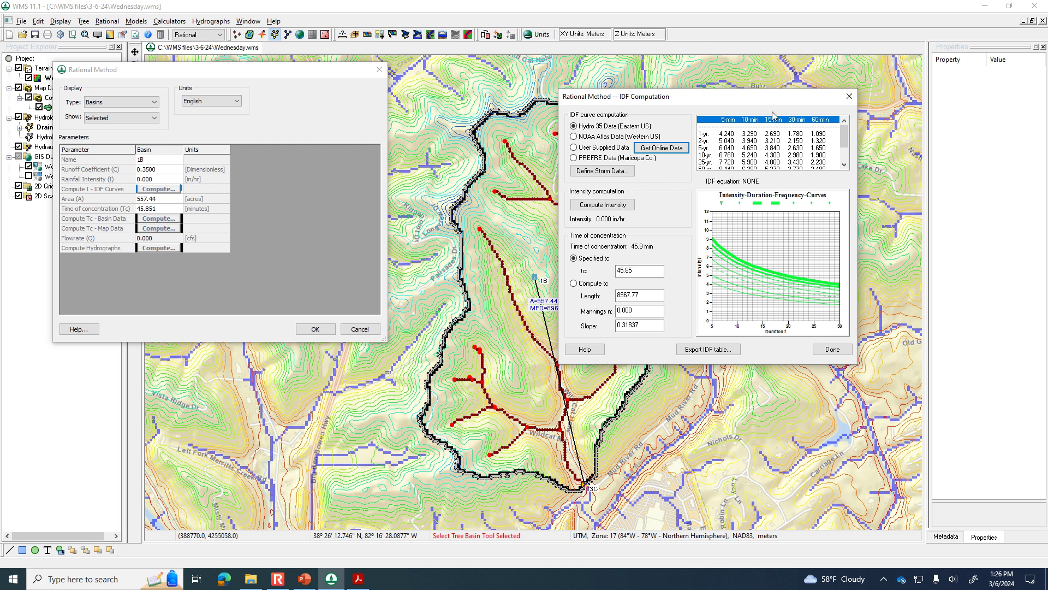
Step: Select the 10-yr frequency at Tc 45.85 min, compute the 2.271 in/hr intensity, and apply it
click(706, 156)
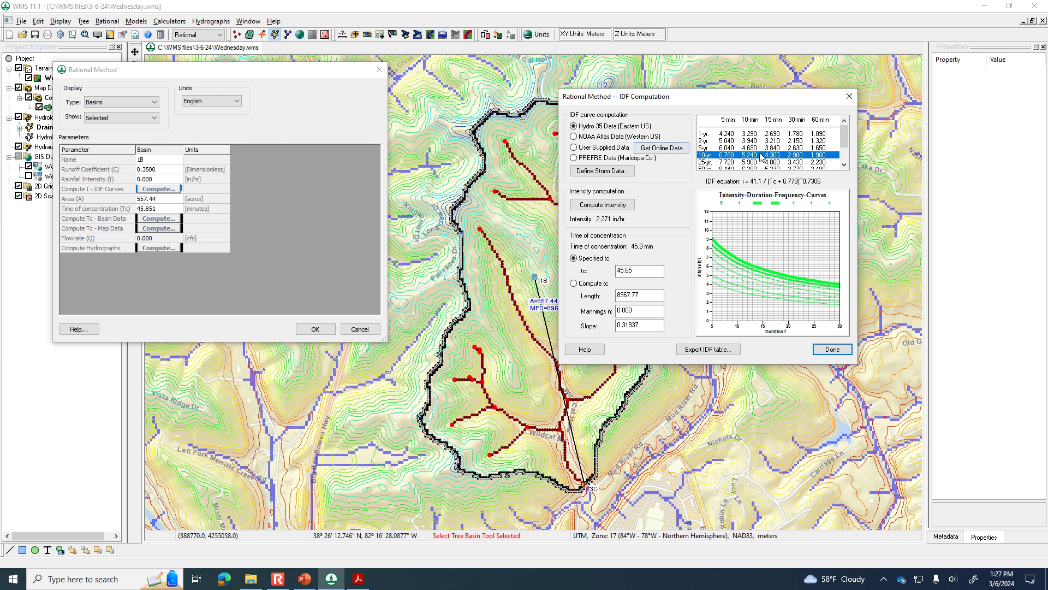
click(636, 271)
click(594, 208)
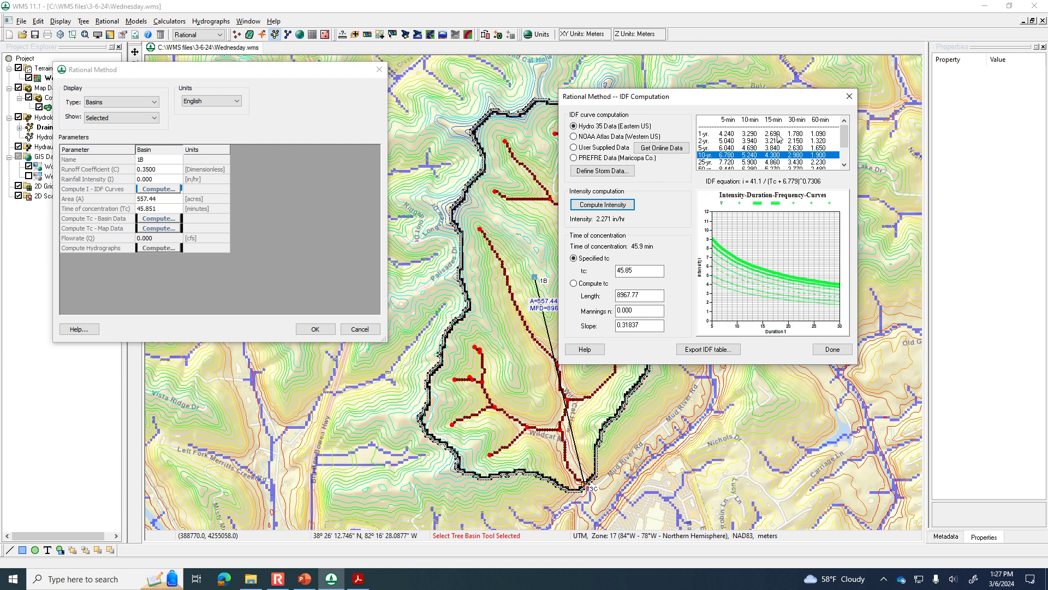
click(834, 350)
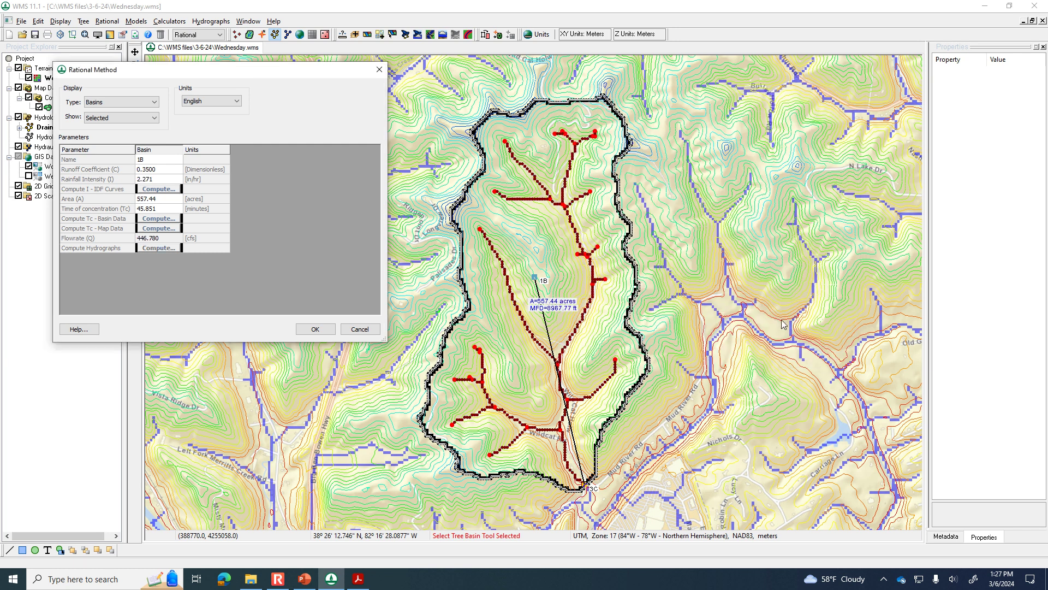
Step: Review basin 1B's runoff coefficient, rainfall intensity and 557.44-acre area values in the Rational table
click(161, 172)
click(160, 181)
click(159, 169)
click(160, 179)
click(162, 200)
Step: Keep 'Rational method hydrograph' as basin 1B's hydrograph computation method and accept it
click(157, 248)
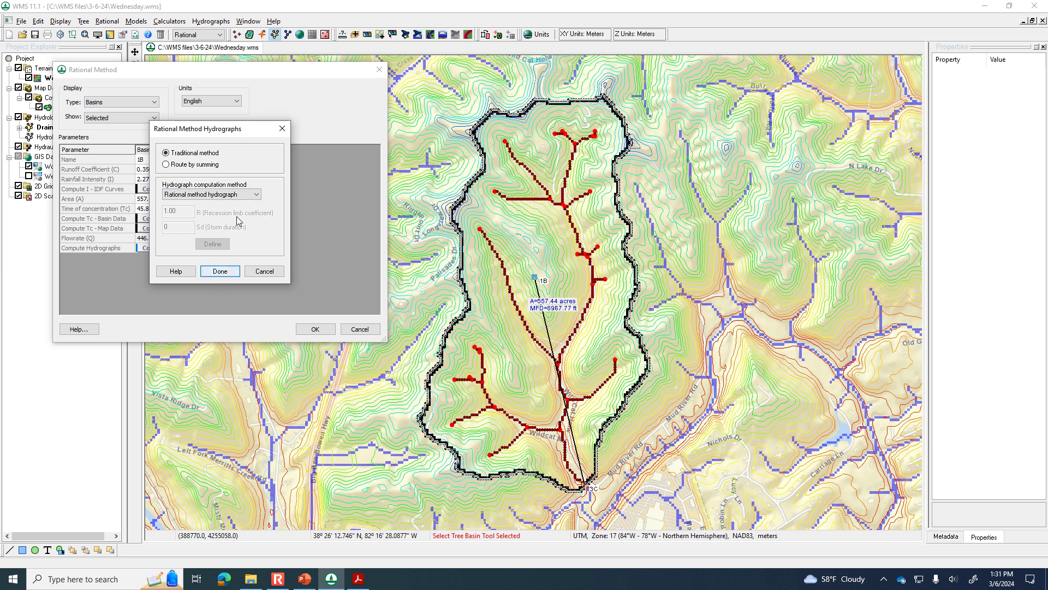
click(253, 195)
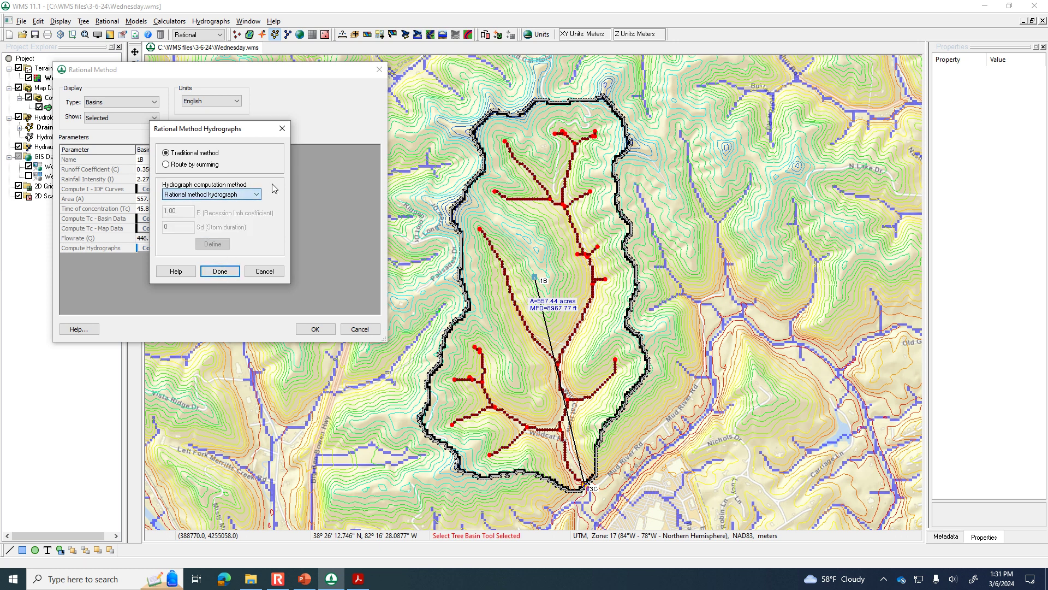
click(273, 189)
click(220, 275)
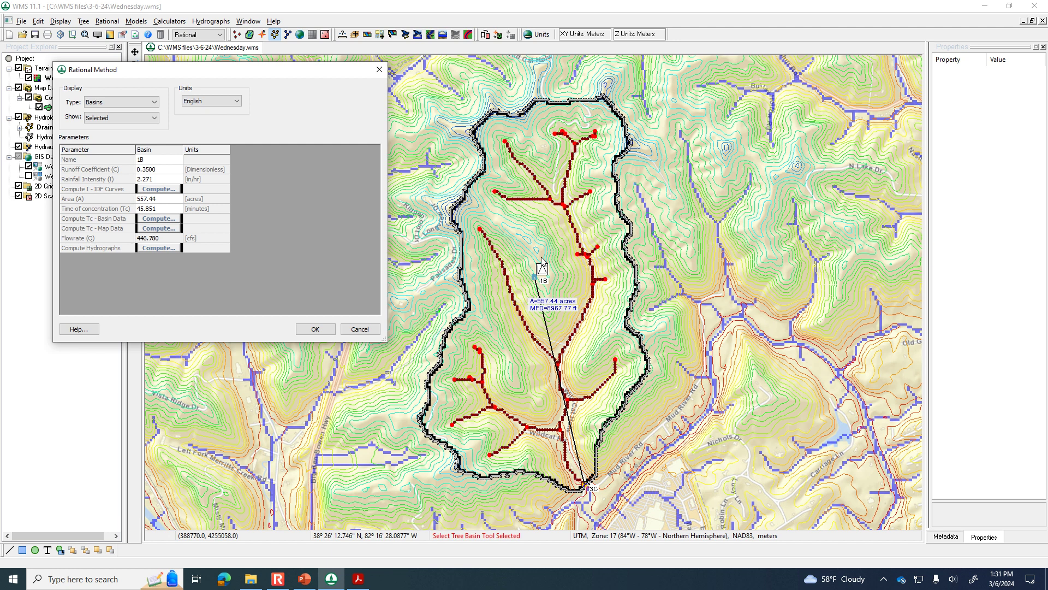
Step: Show basin 1B's Flow vs. Time hydrograph (peak 446.78 cfs at 45 min), enlarged and moved right
click(315, 330)
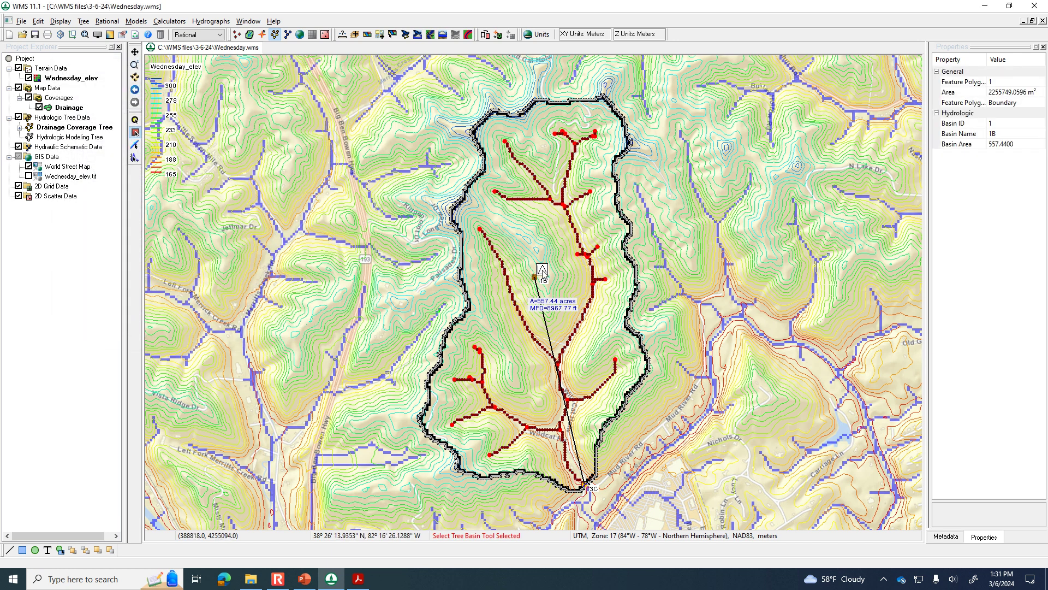
double_click(535, 272)
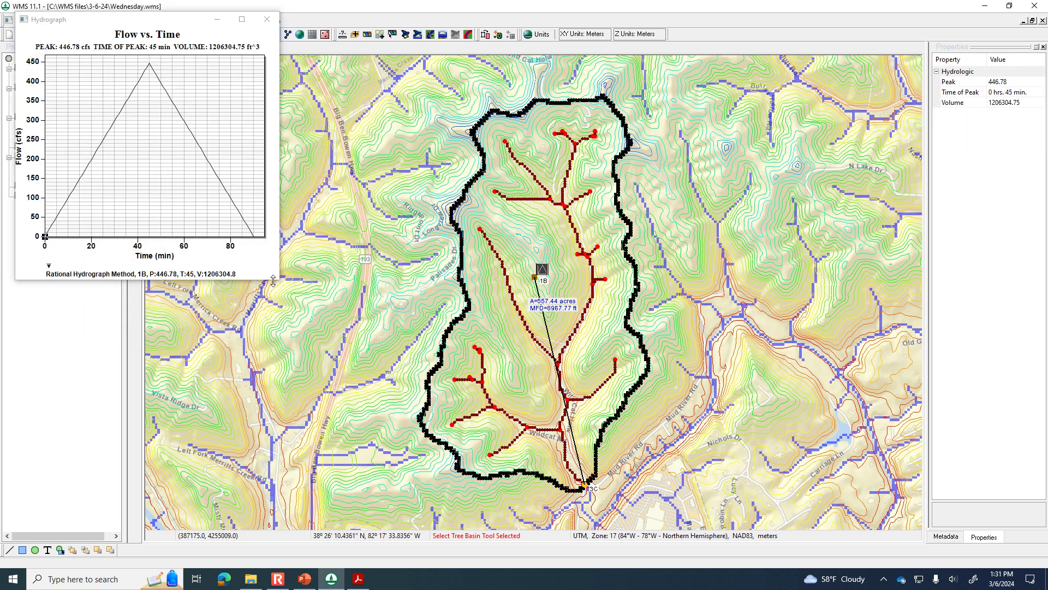
drag(279, 280, 448, 375)
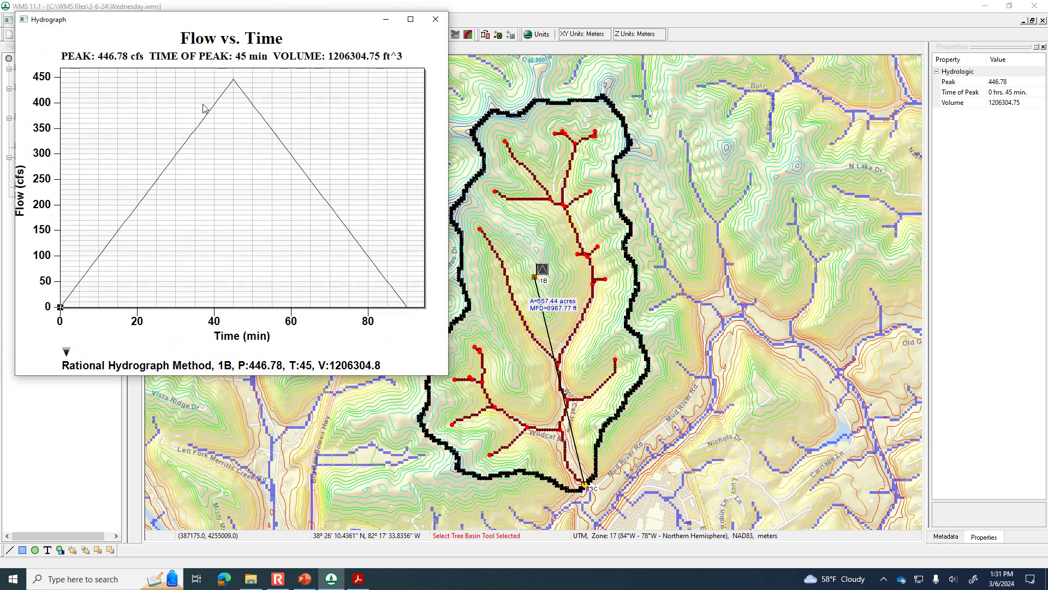
drag(242, 21, 745, 77)
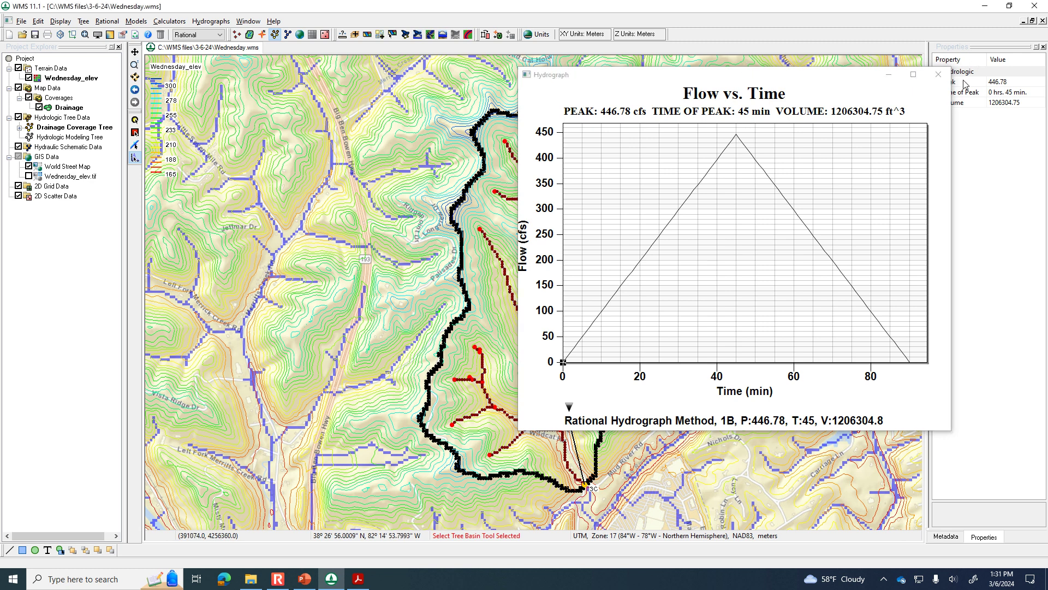
Step: Close the plot, delete all hydrographs, and reopen basin 1B's Rational Method parameters
click(938, 75)
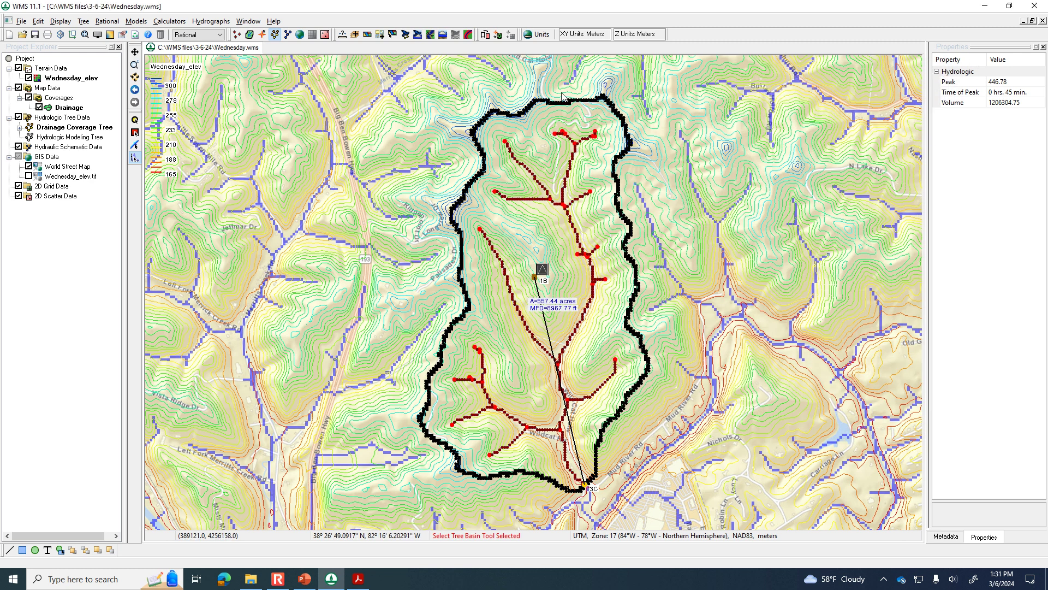
click(207, 21)
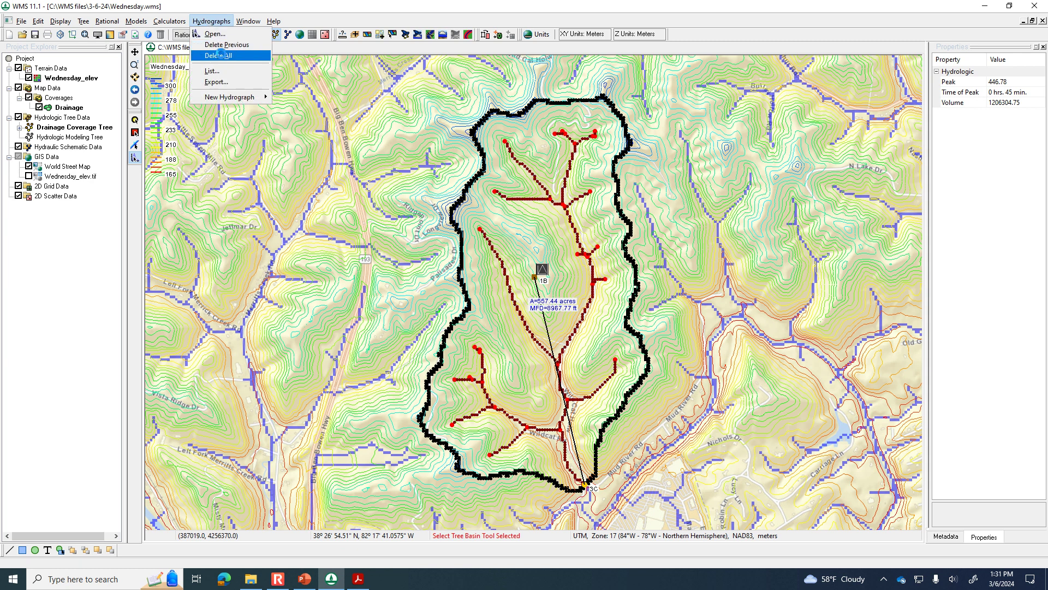
click(218, 55)
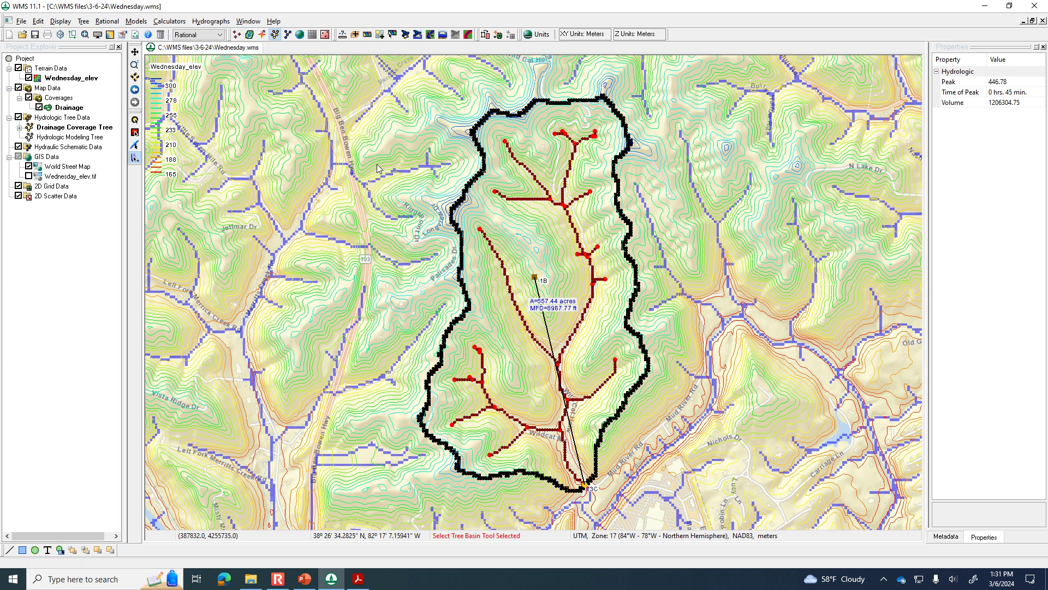
double_click(536, 280)
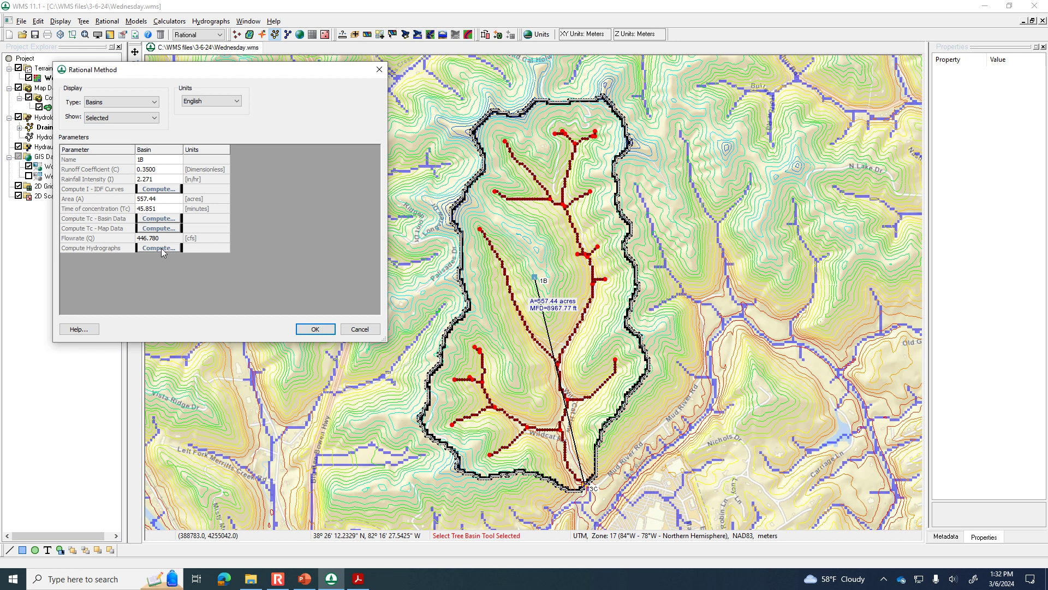
click(165, 219)
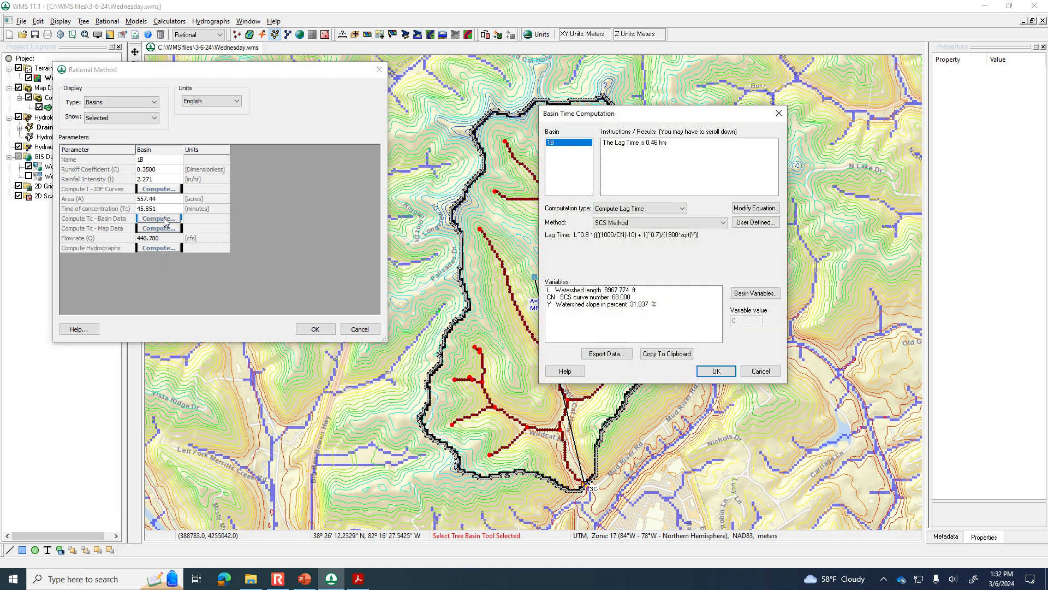
click(760, 372)
Step: Set basin 1B's hydrograph computation to Universal hydrograph method and compute it
click(165, 249)
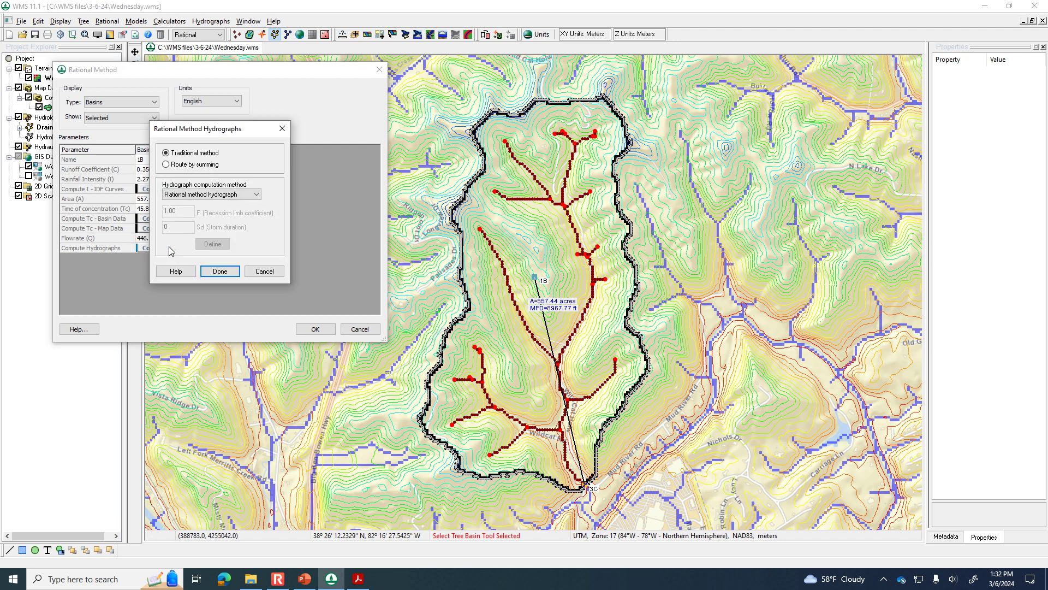
click(235, 194)
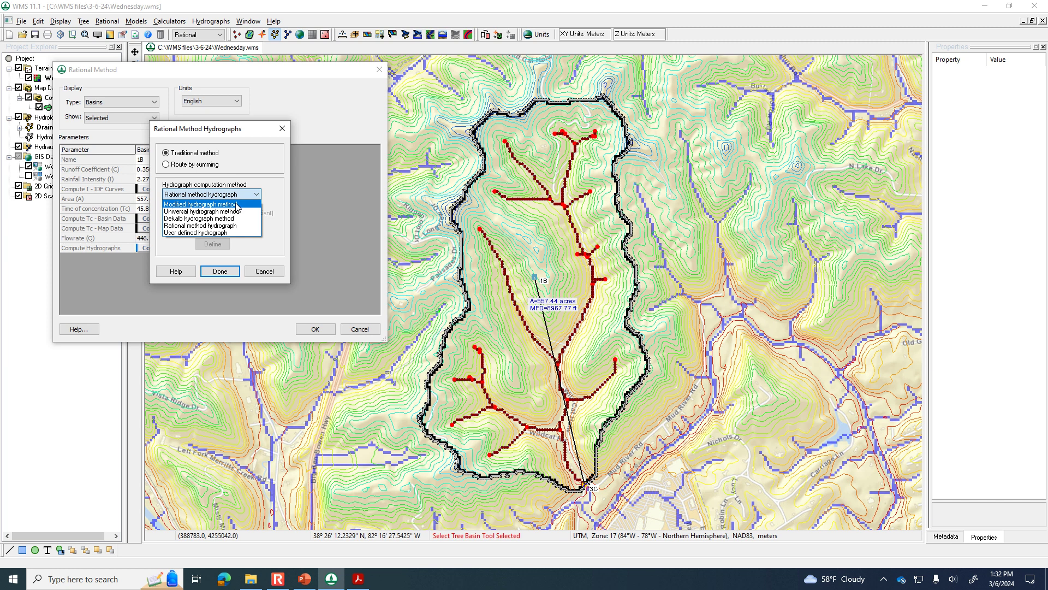
click(240, 211)
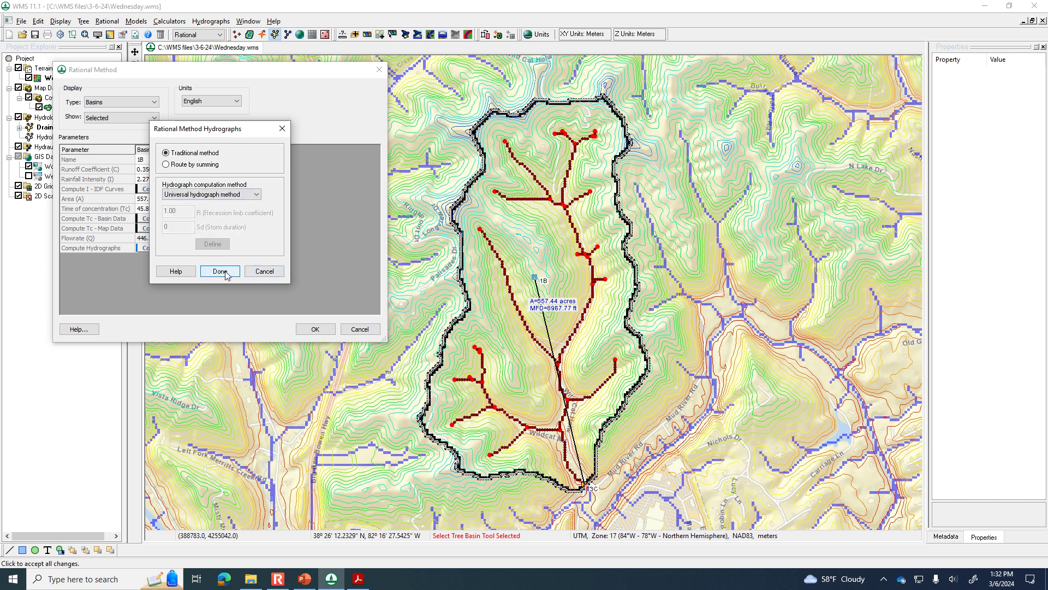
click(238, 198)
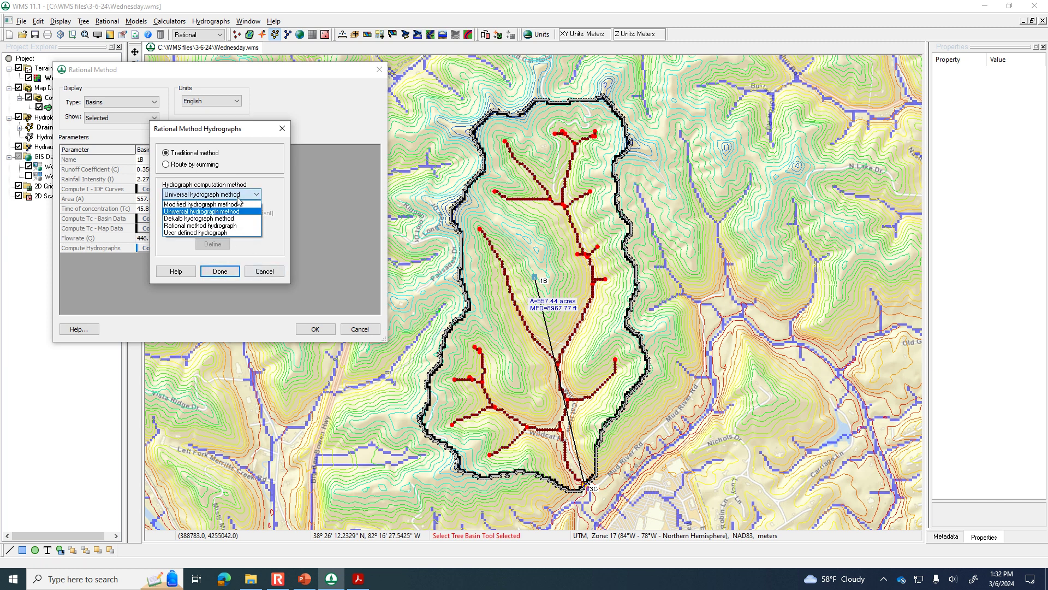
click(241, 204)
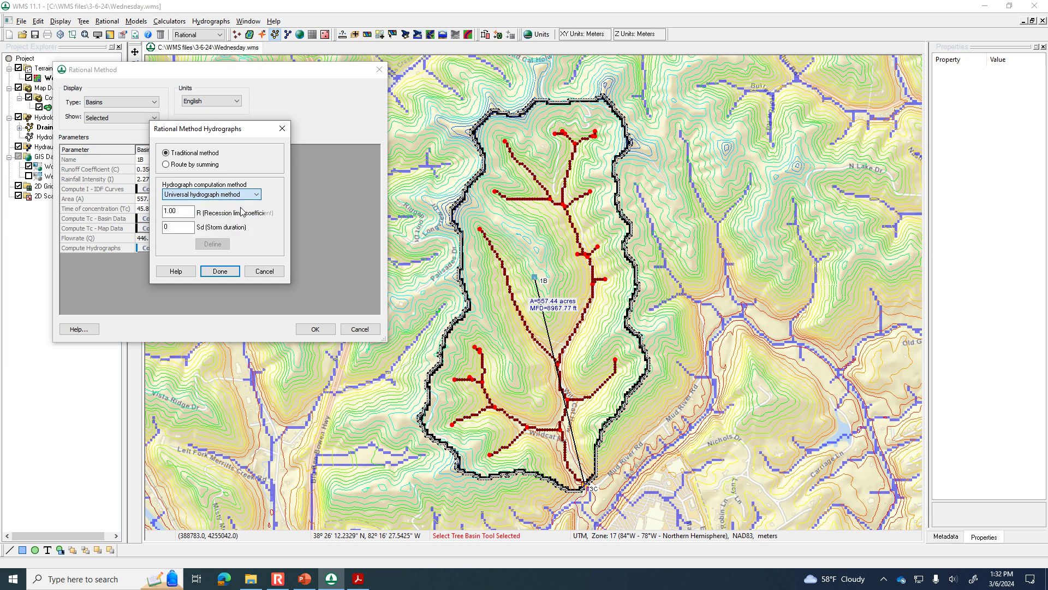
click(241, 195)
click(242, 204)
click(242, 195)
click(239, 213)
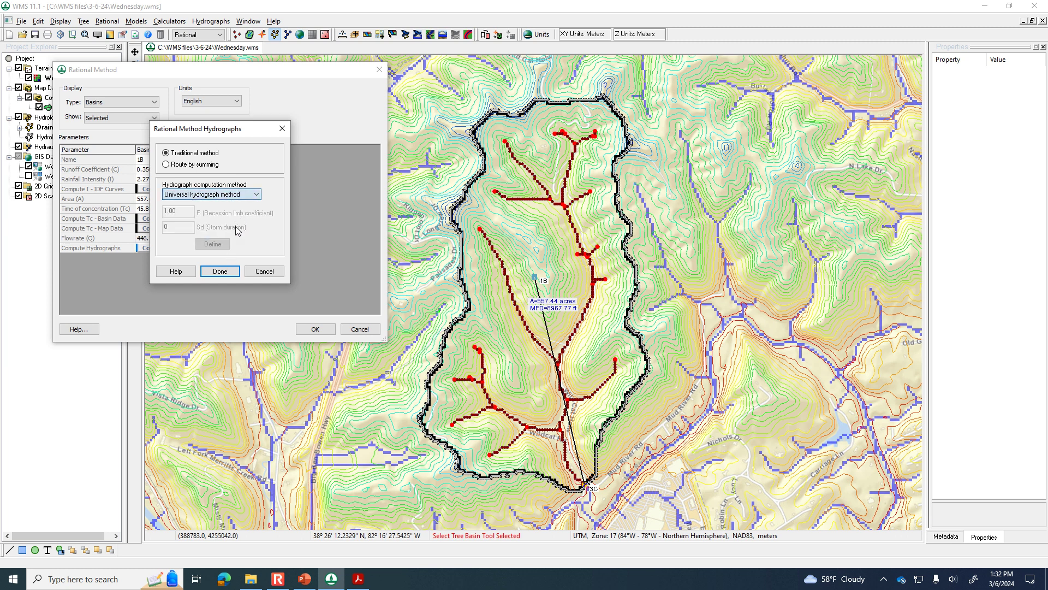
click(219, 271)
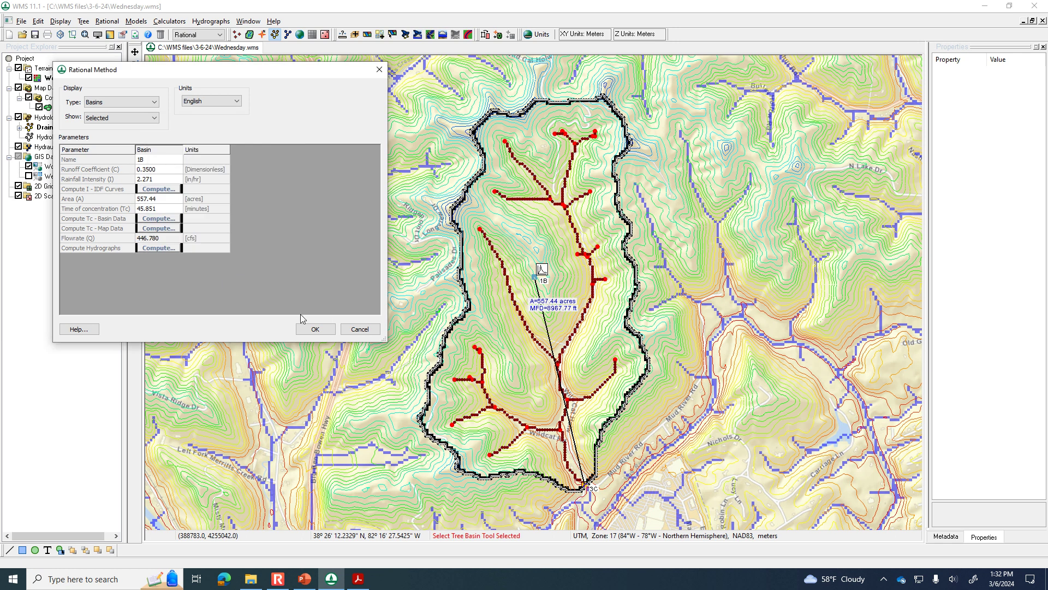
click(356, 329)
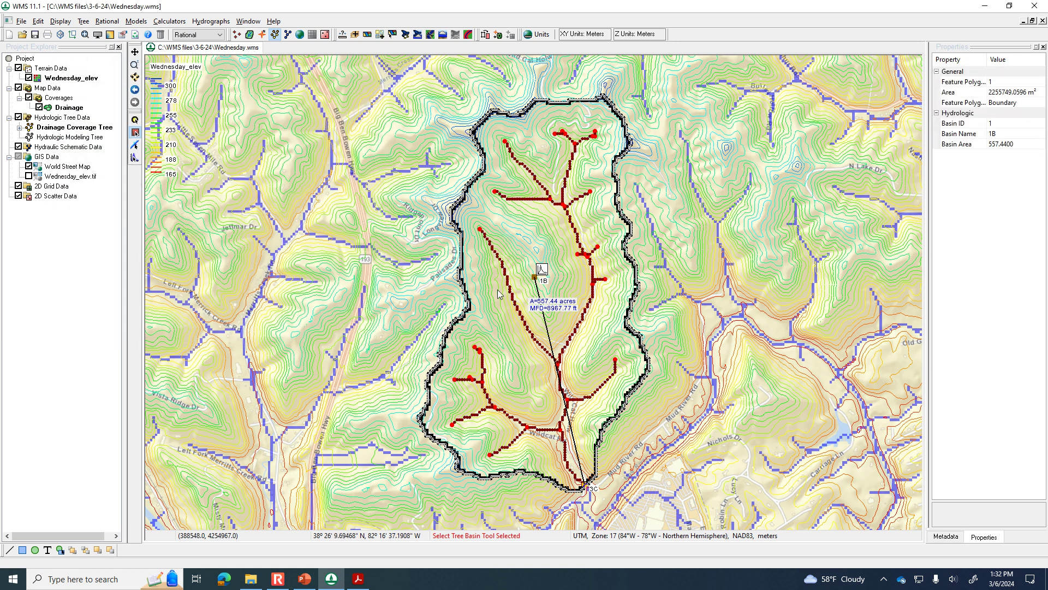
Step: View basin 1B's Universal hydrograph, then delete all hydrographs and reopen its Rational Method parameters
double_click(542, 270)
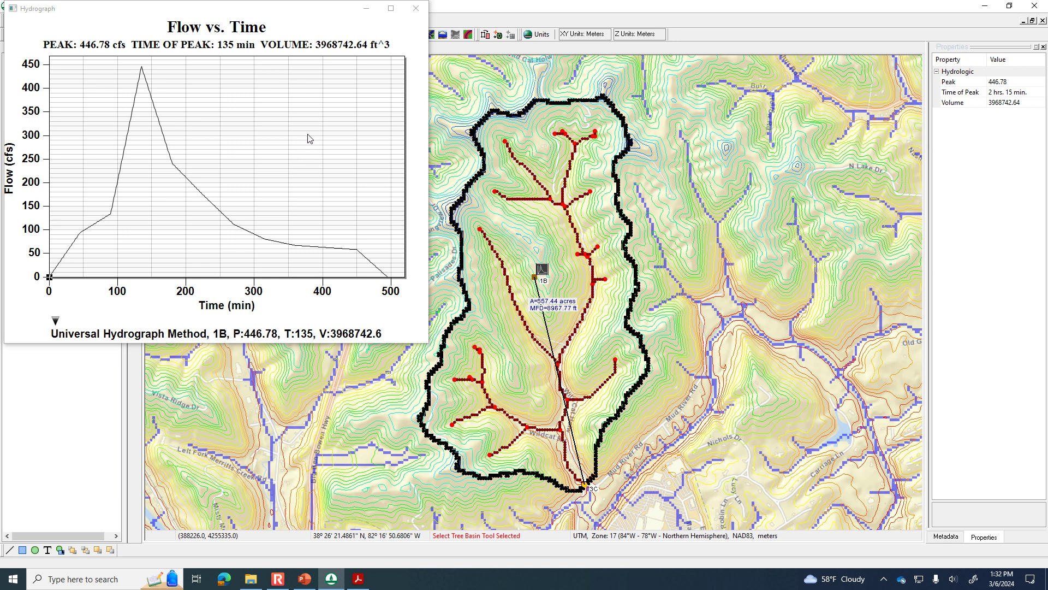
click(414, 11)
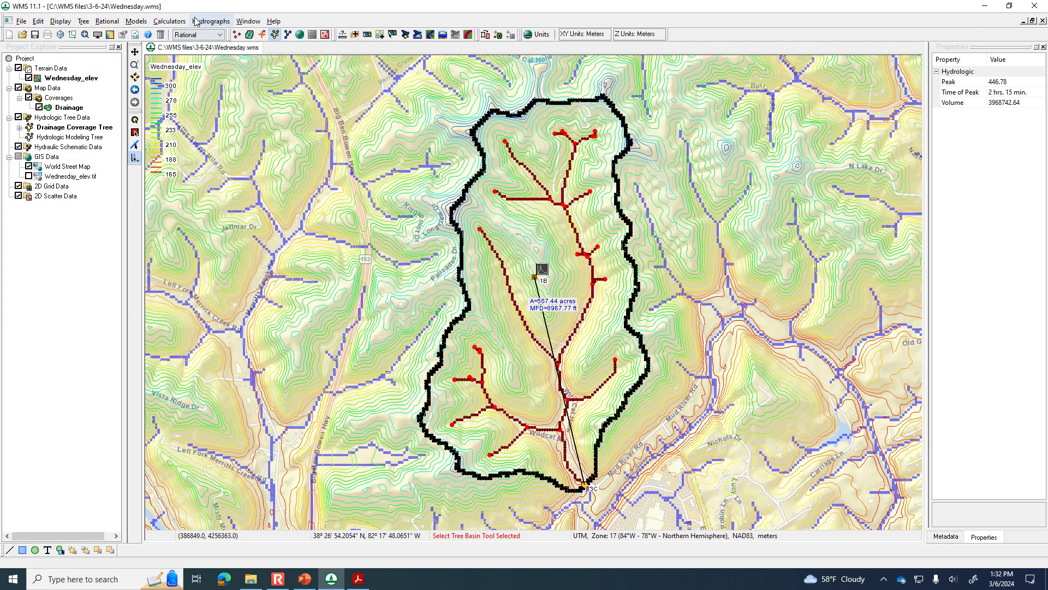
click(211, 22)
click(219, 55)
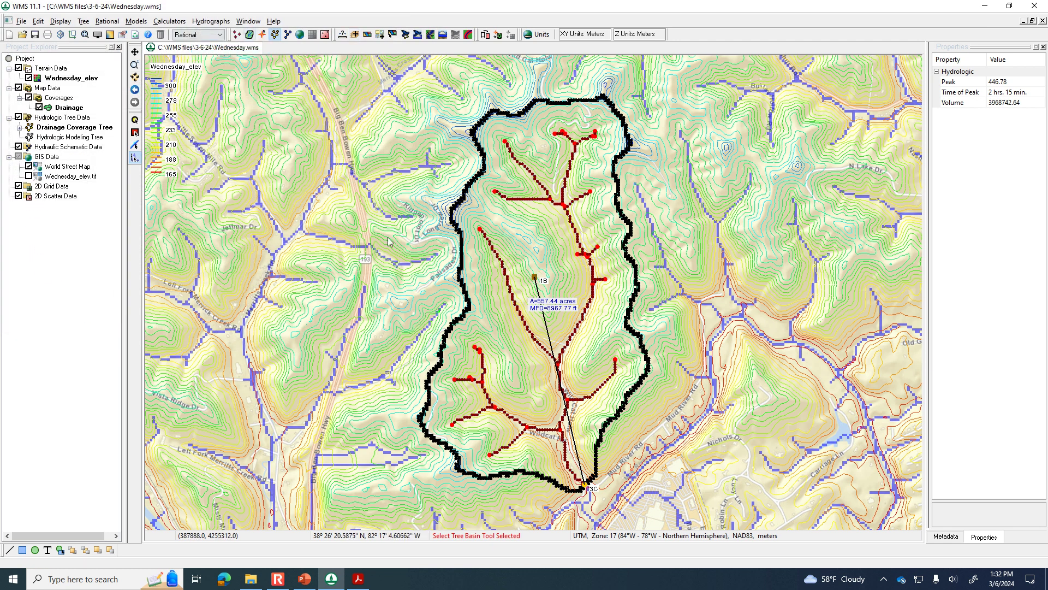
double_click(541, 281)
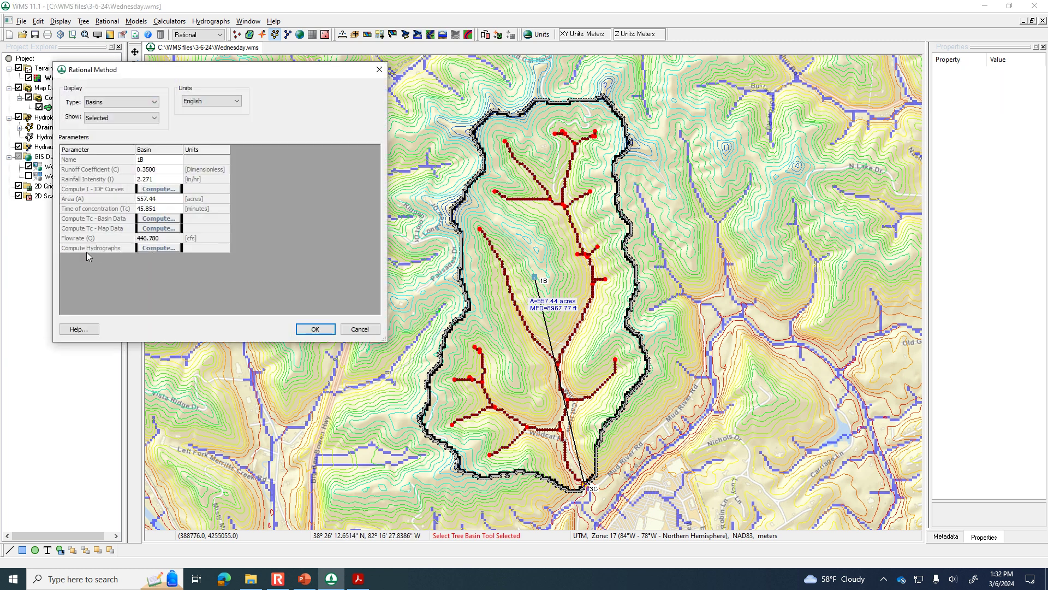
Step: Switch basin 1B to the Modified hydrograph method and apply the settings
click(155, 248)
click(210, 195)
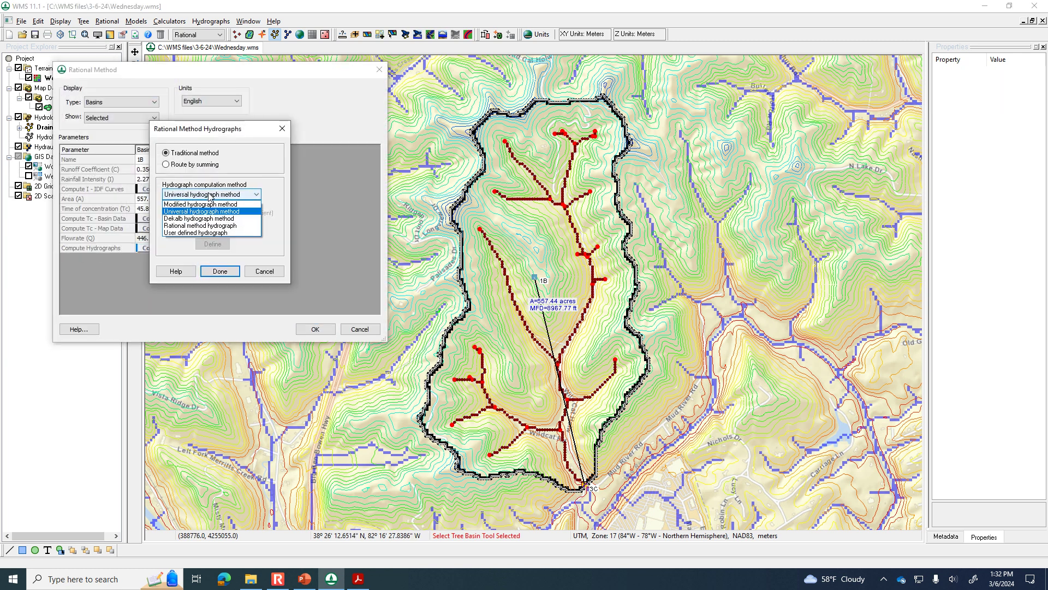
click(210, 206)
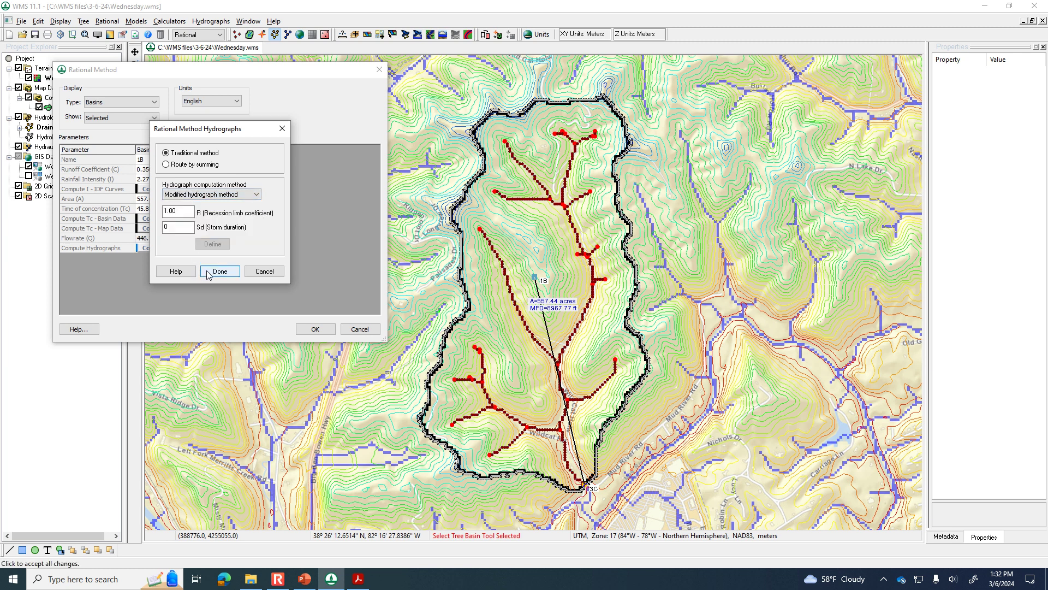
click(208, 273)
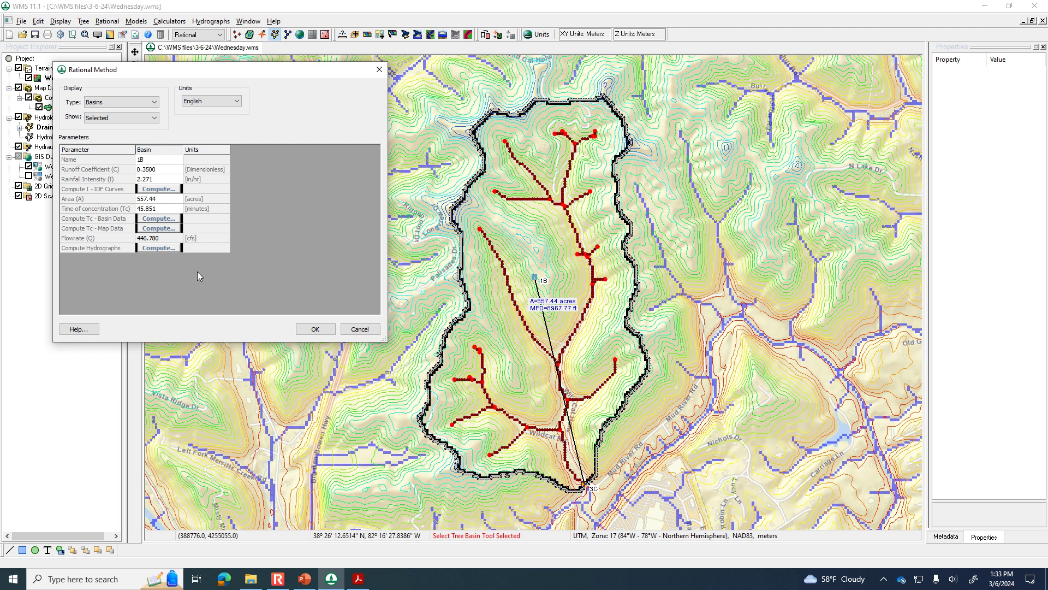
click(158, 248)
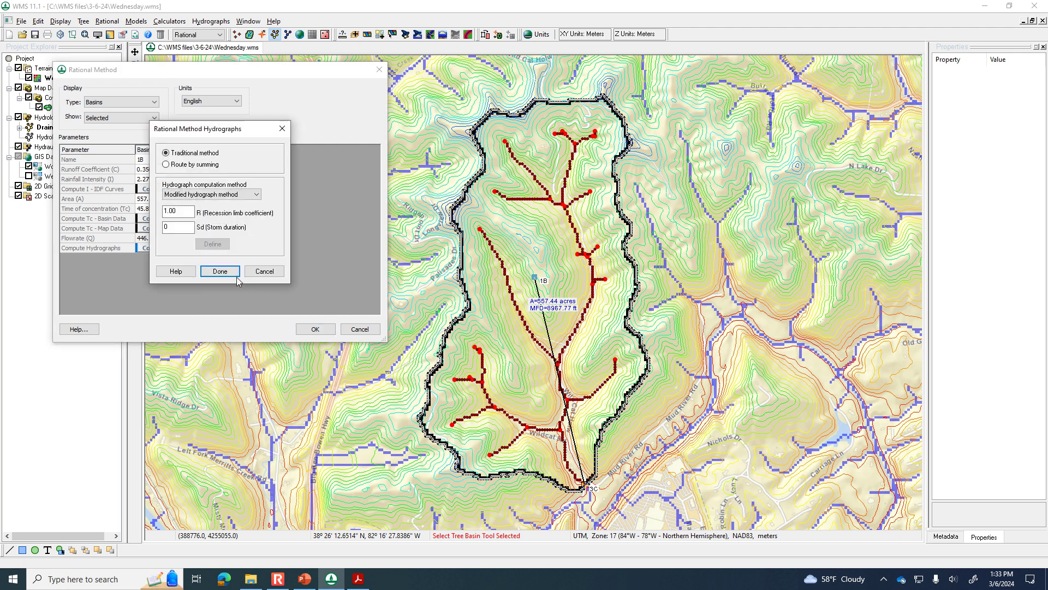
click(224, 273)
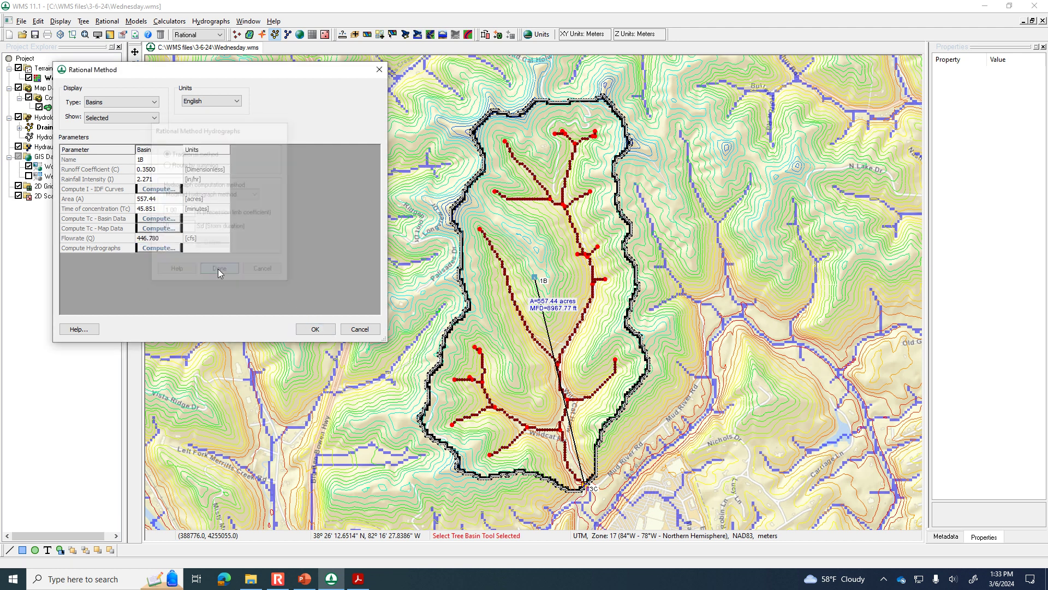
click(316, 330)
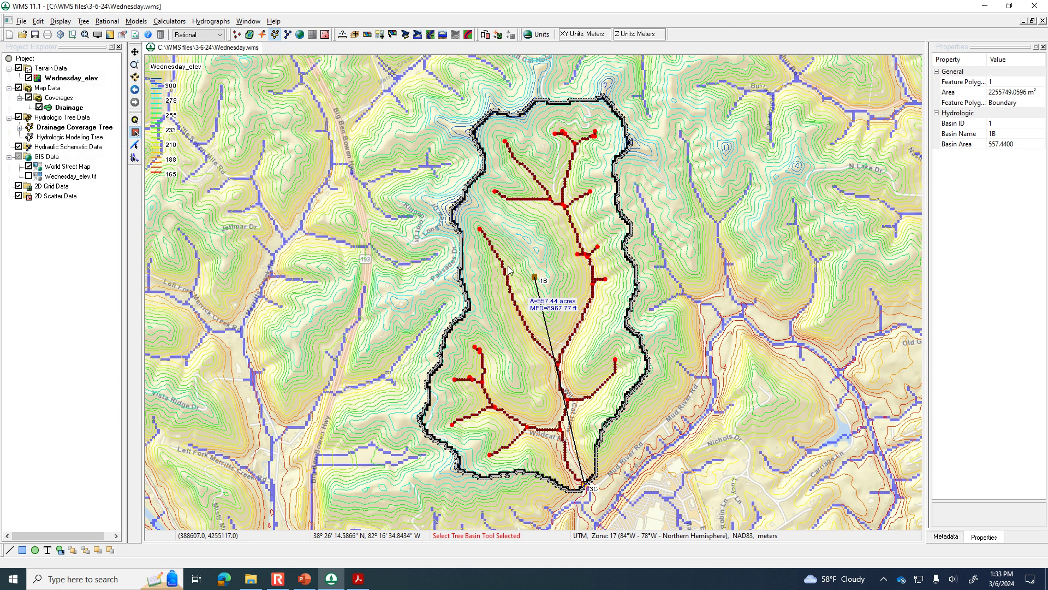
Step: Recheck that basin 1B keeps the Modified hydrograph method and recompute its hydrograph
click(206, 22)
click(274, 21)
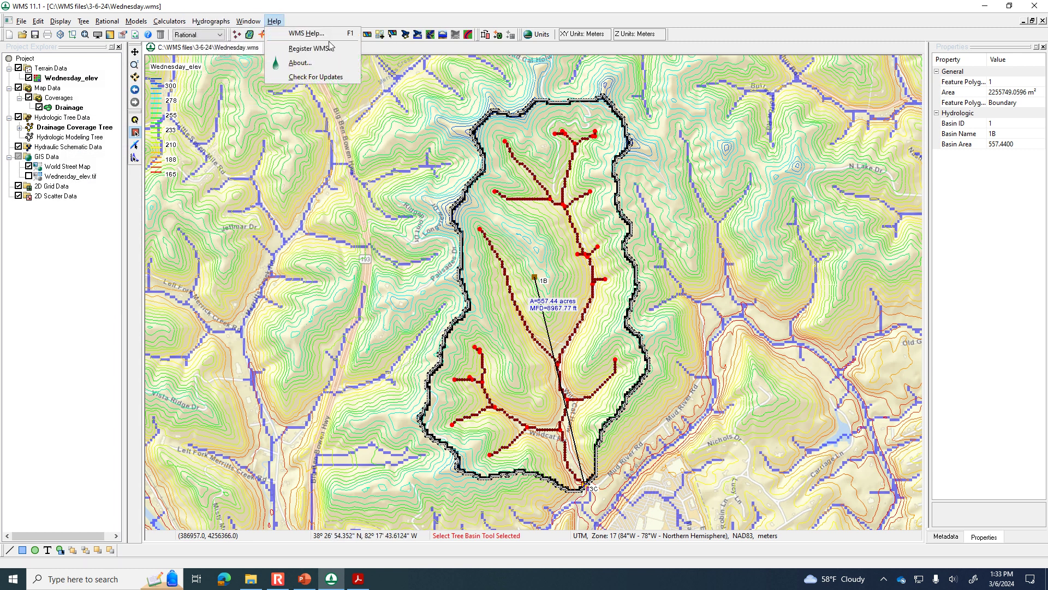
double_click(535, 278)
click(160, 247)
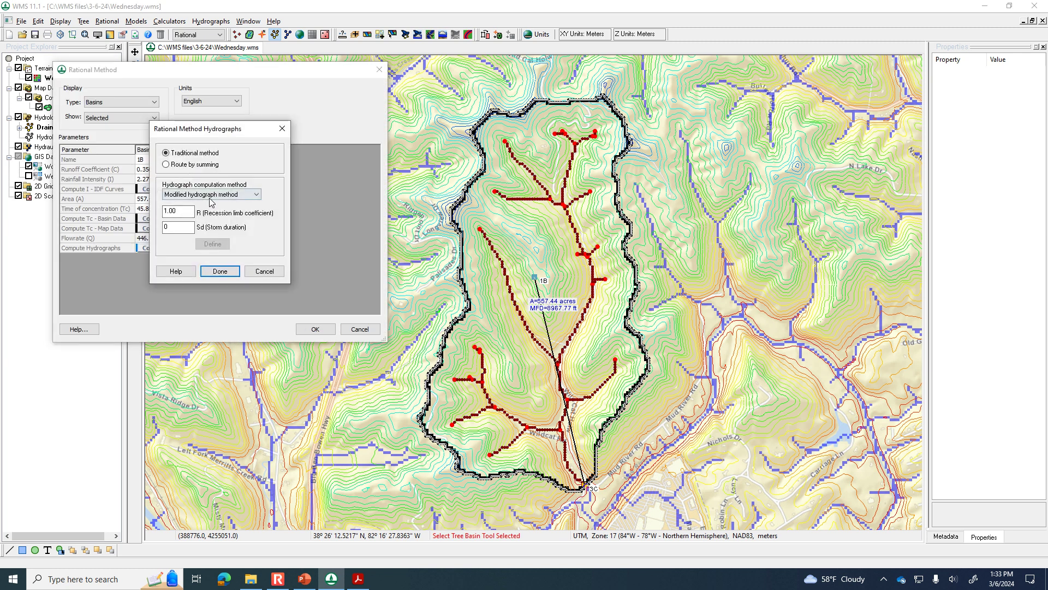
click(210, 195)
click(211, 213)
click(216, 271)
click(315, 329)
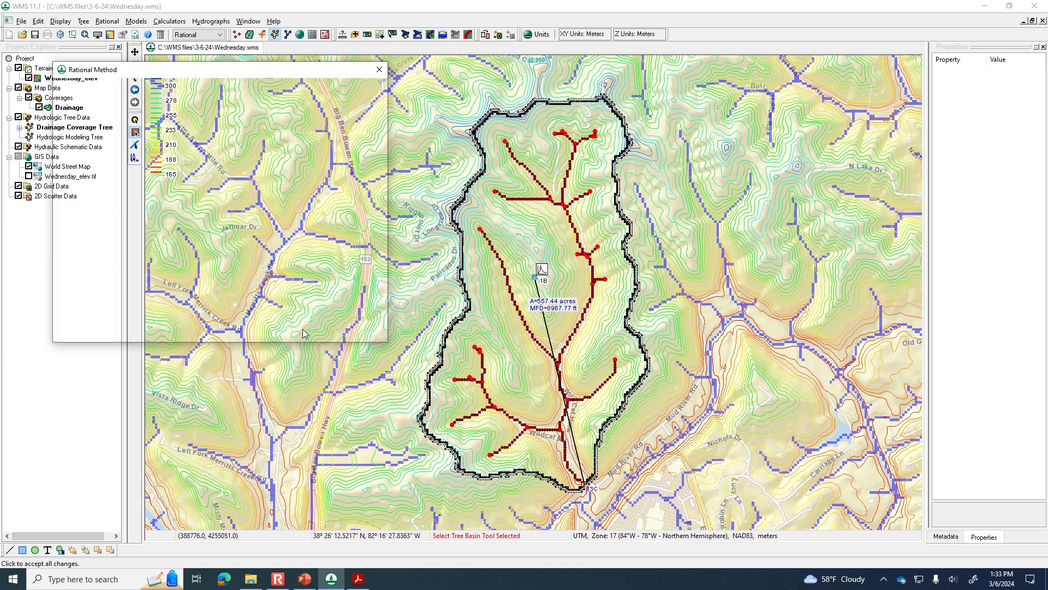
Step: View basin 1B's Modified hydrograph, peaking at 446.78 cfs at 135 minutes, then close it
double_click(541, 270)
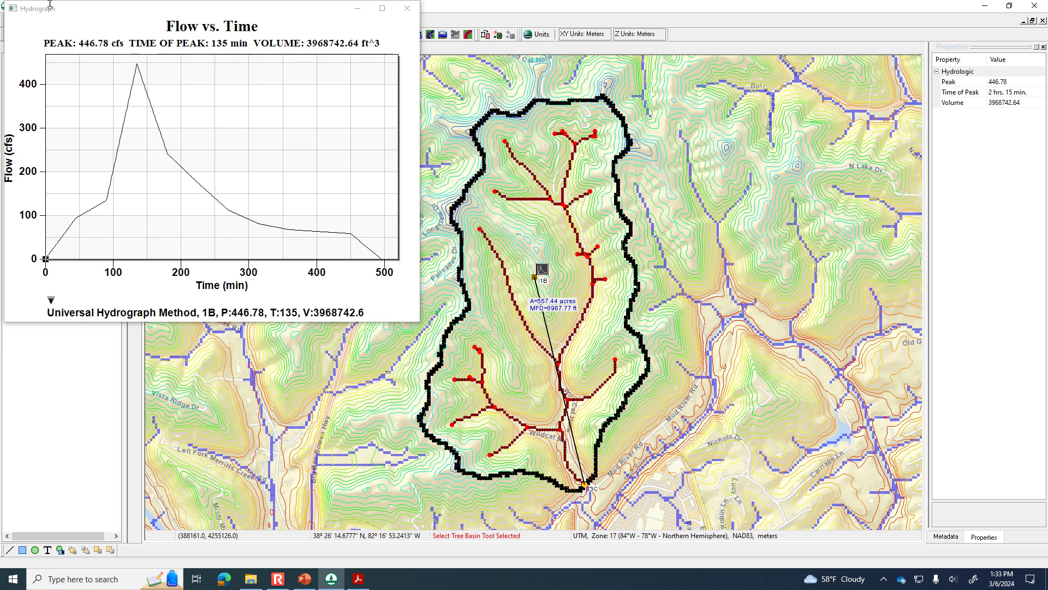
click(398, 9)
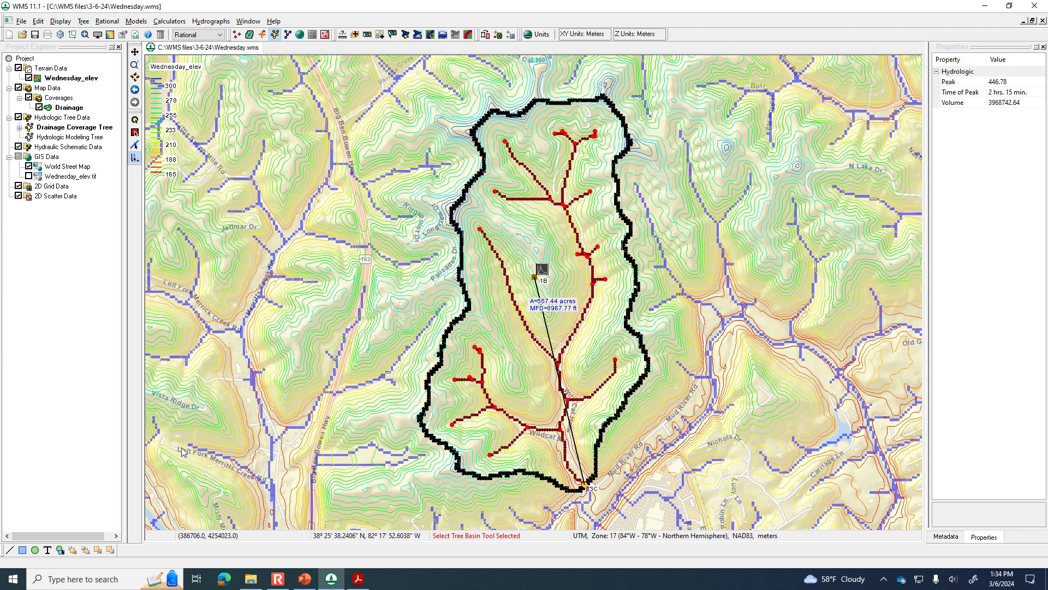
Step: Review the NSS and West Virginia map slides in the PowerPoint lecture
click(306, 583)
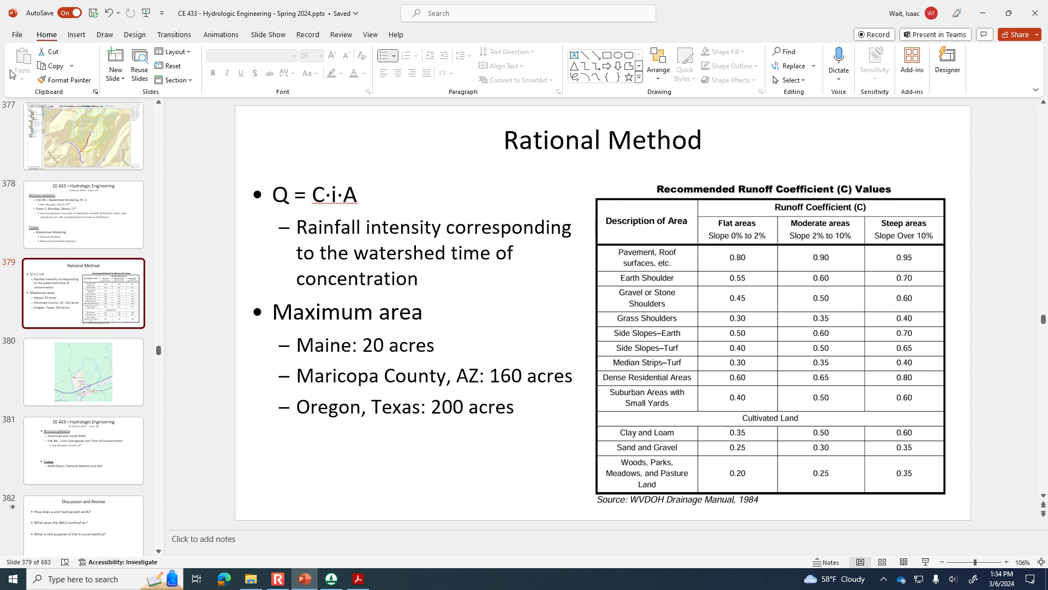
scroll(87, 175, up, 10)
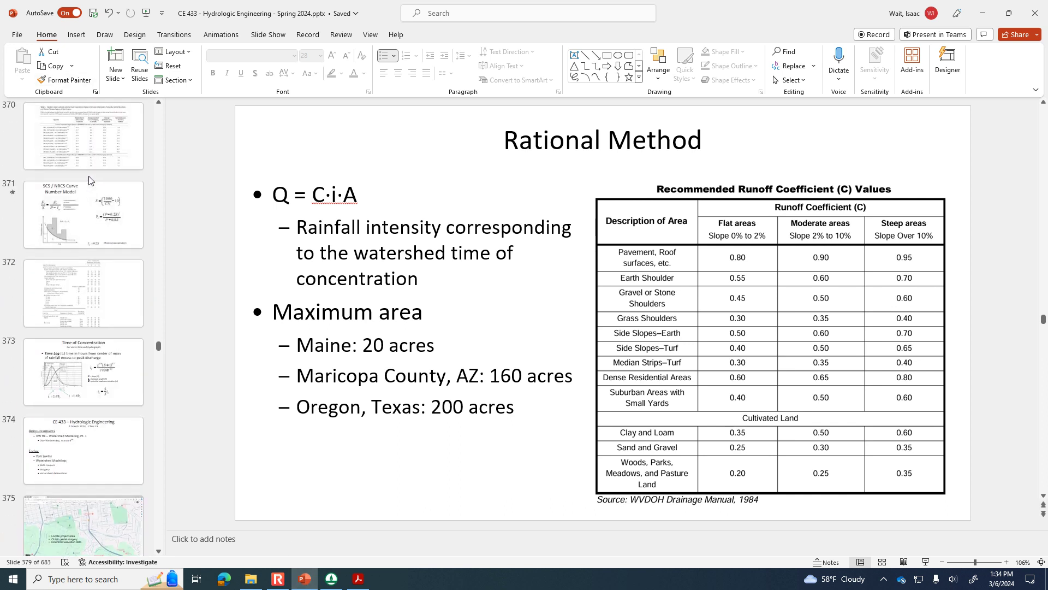
scroll(90, 180, up, 1)
click(83, 332)
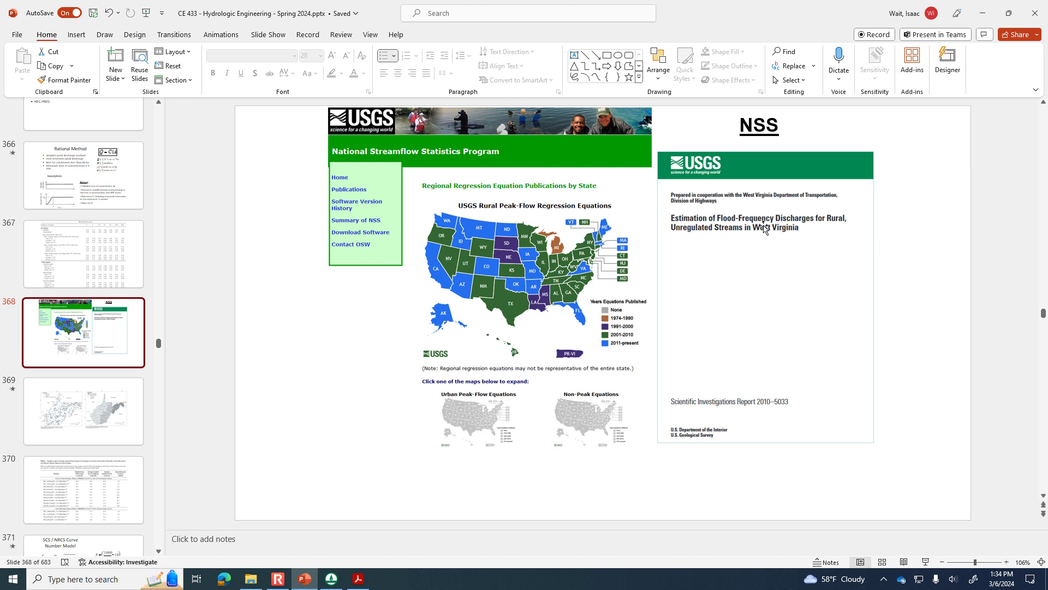
click(101, 407)
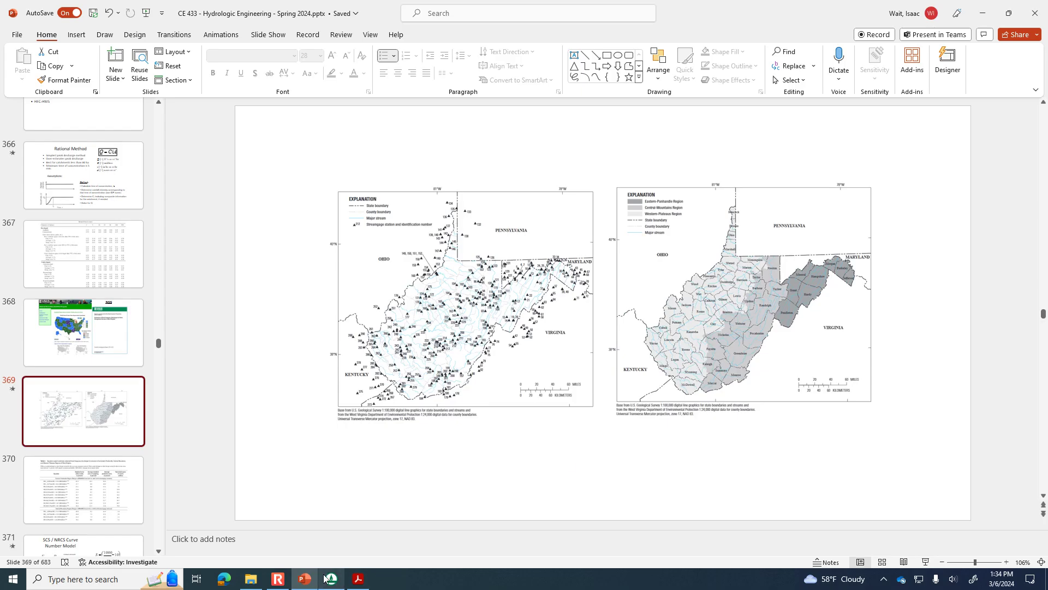
Step: Look at the NSS slide again, then set the WMS hydrologic model to NSS
click(337, 581)
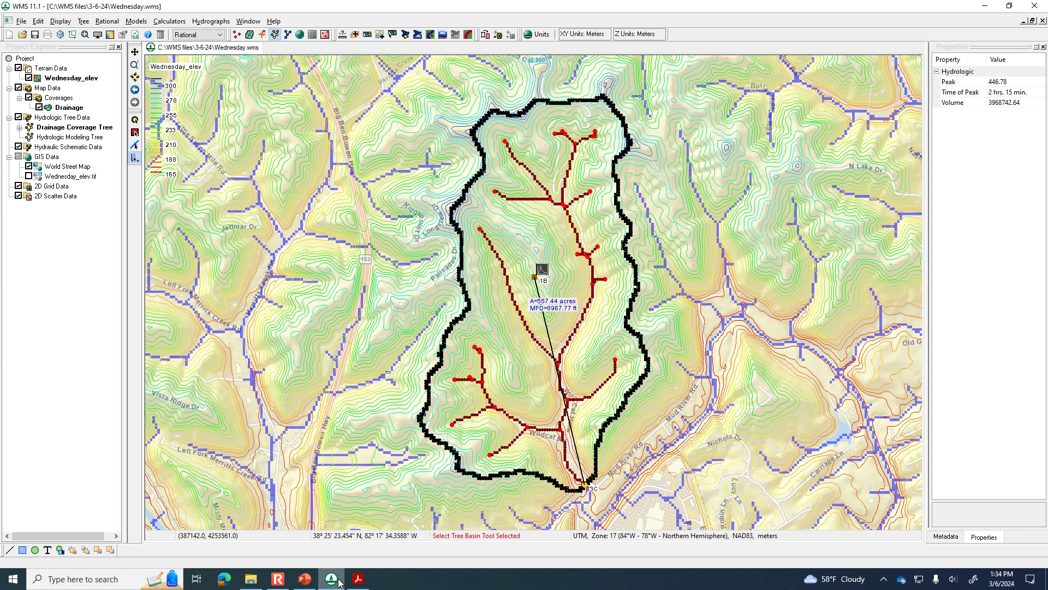
click(304, 578)
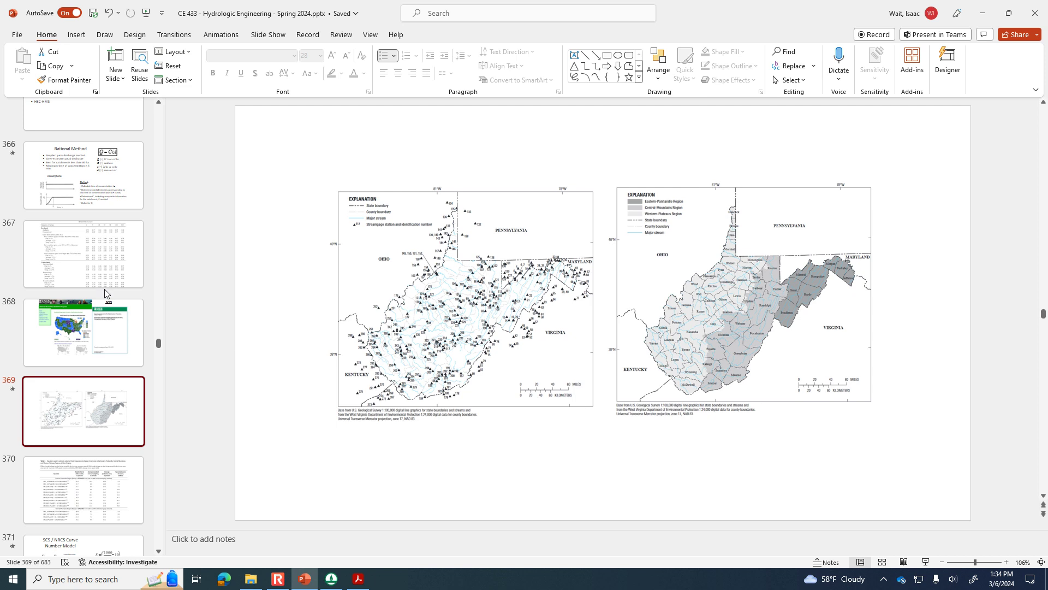
click(101, 343)
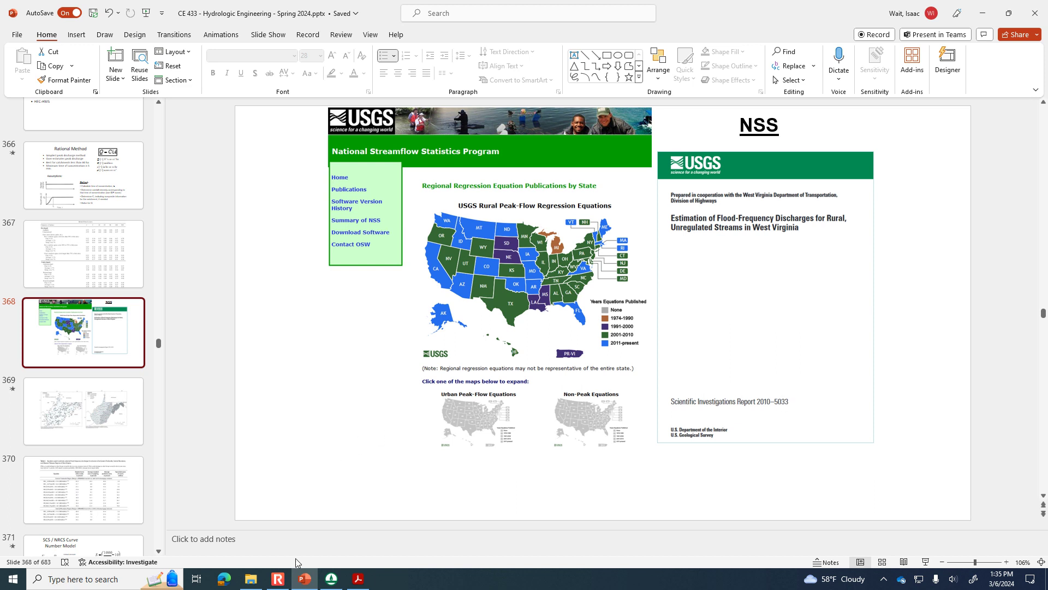
click(330, 579)
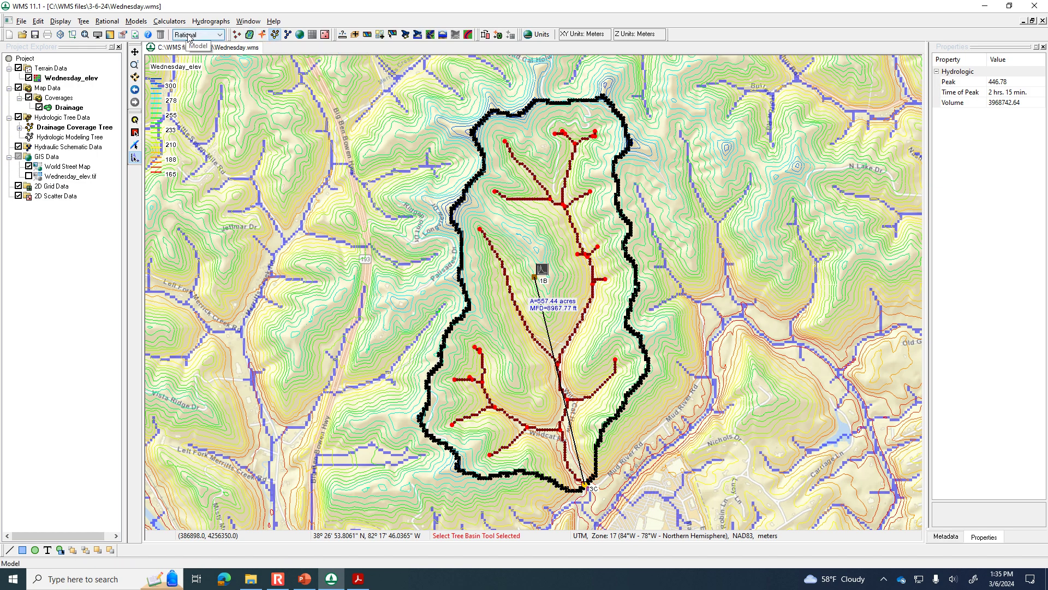
click(221, 35)
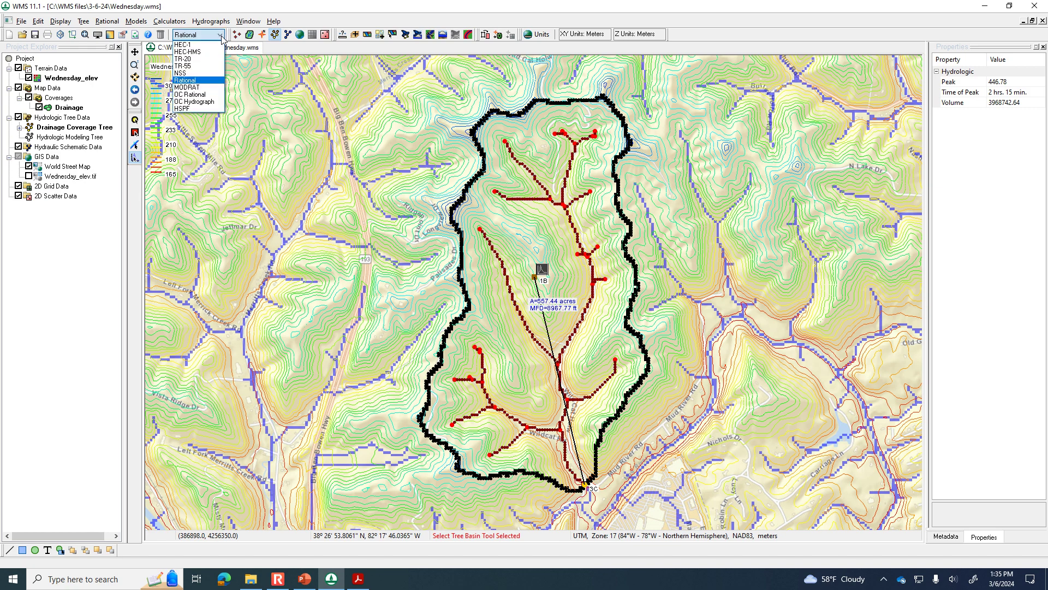
click(198, 73)
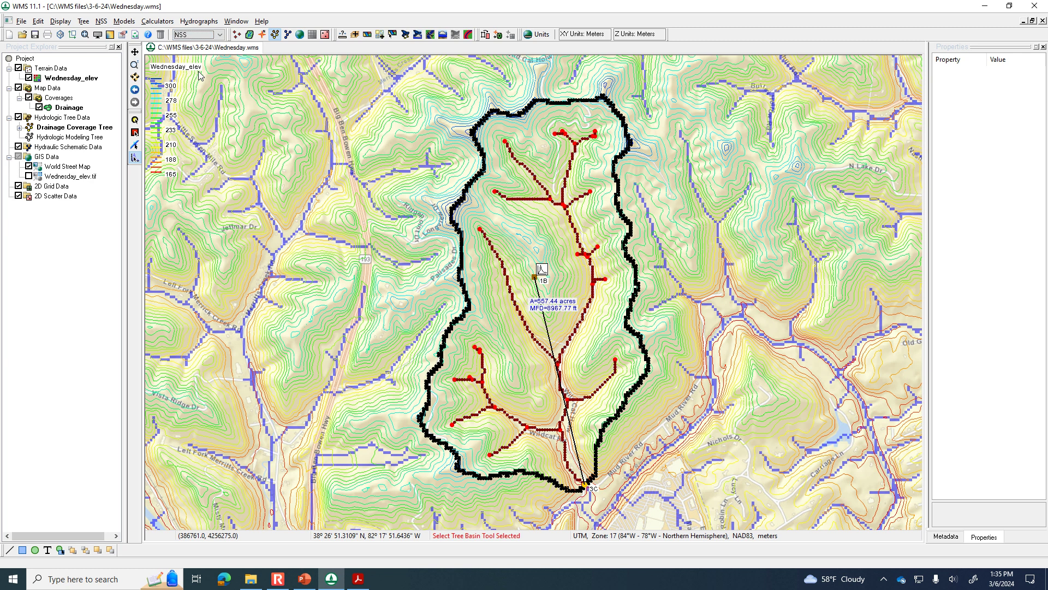
Step: Clear basin 1B's hydrograph with Hydrographs > Delete All under the NSS model
click(200, 22)
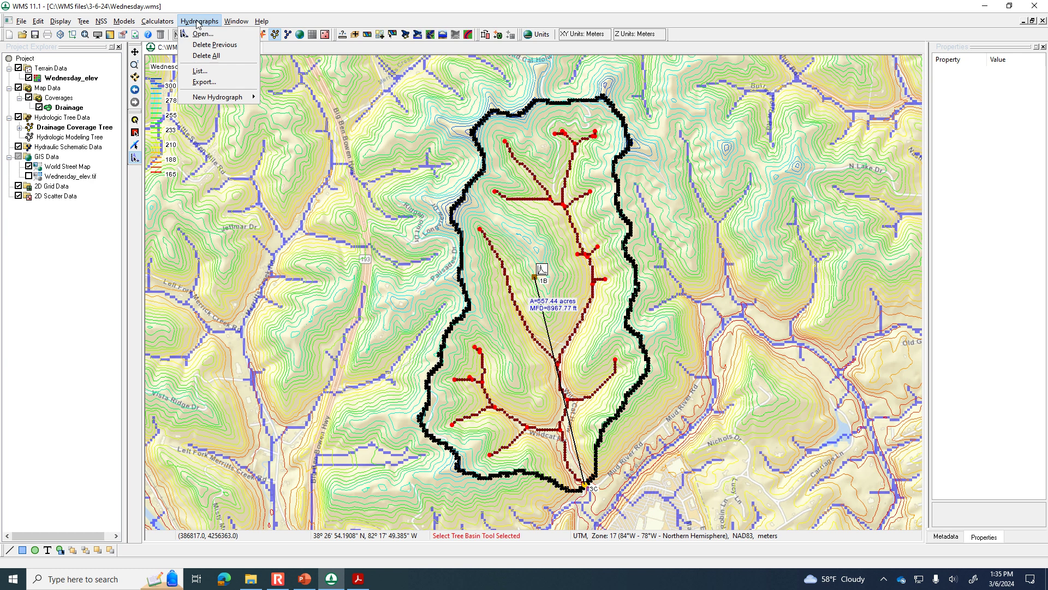
click(199, 22)
click(200, 22)
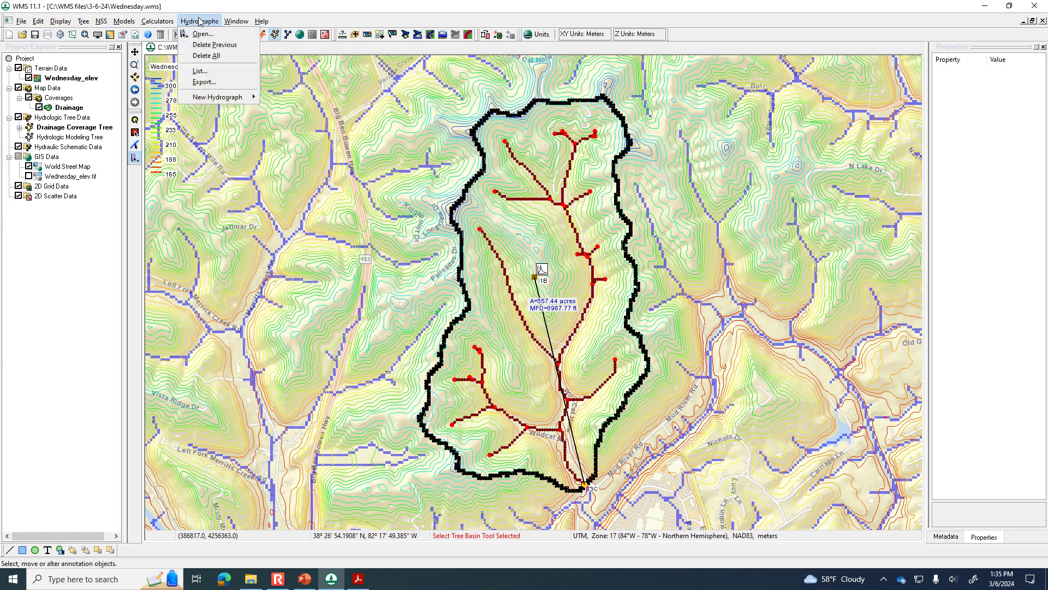
click(214, 57)
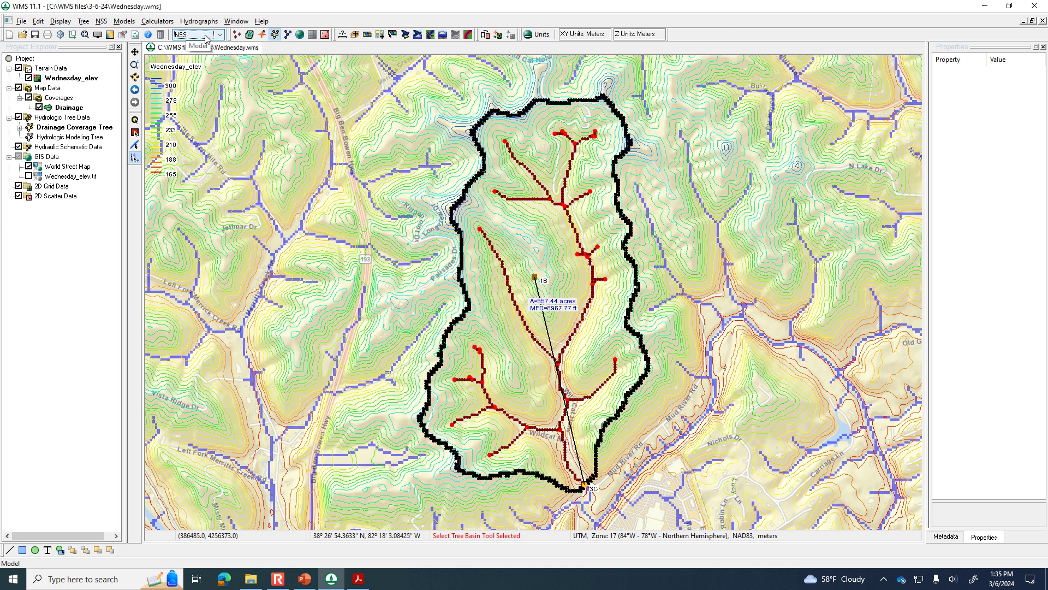
Step: Select basin 1B and open its National Streamflow Statistics window, area 0.871 mi²
click(538, 280)
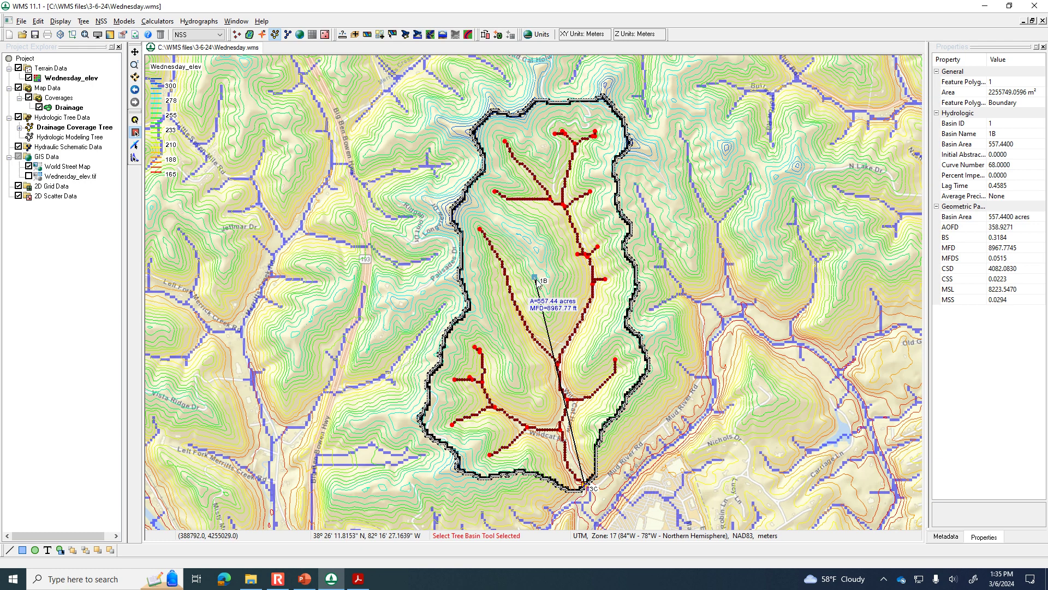
click(536, 280)
double_click(536, 280)
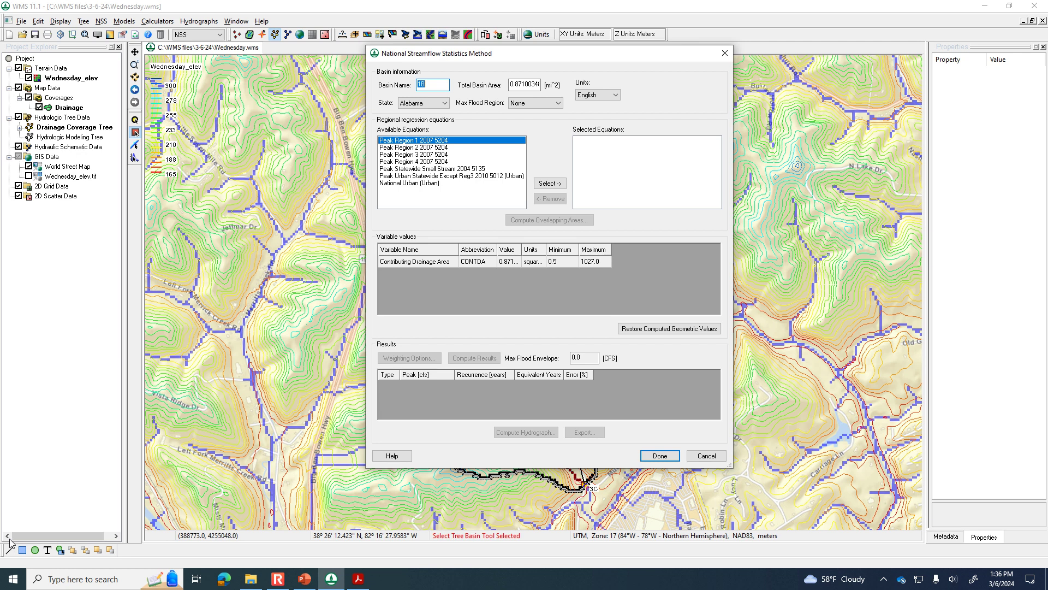
click(516, 84)
Step: Set the NSS state to West Virginia
click(424, 104)
click(426, 105)
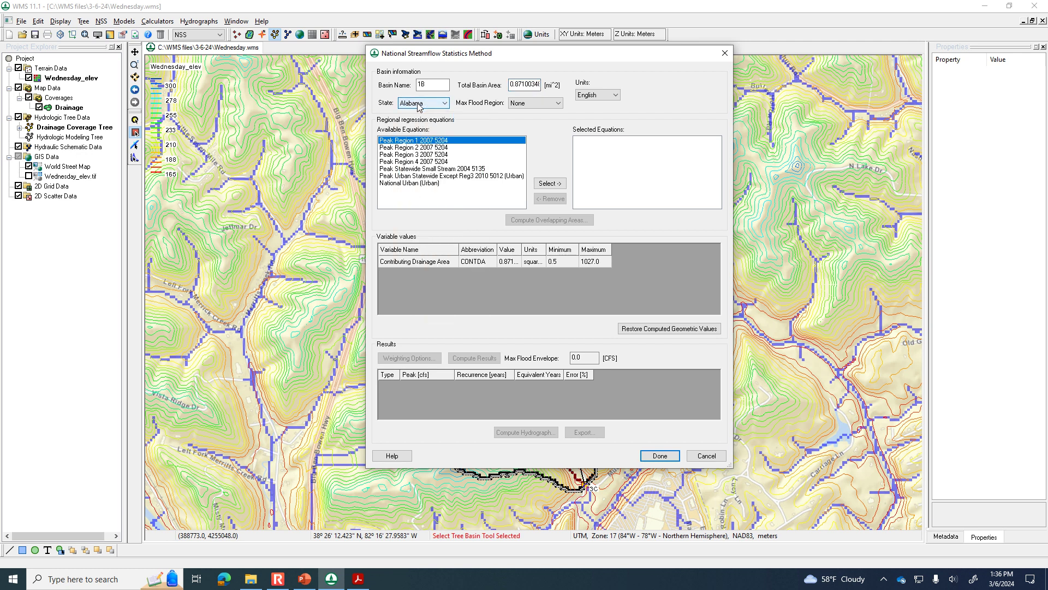
click(442, 104)
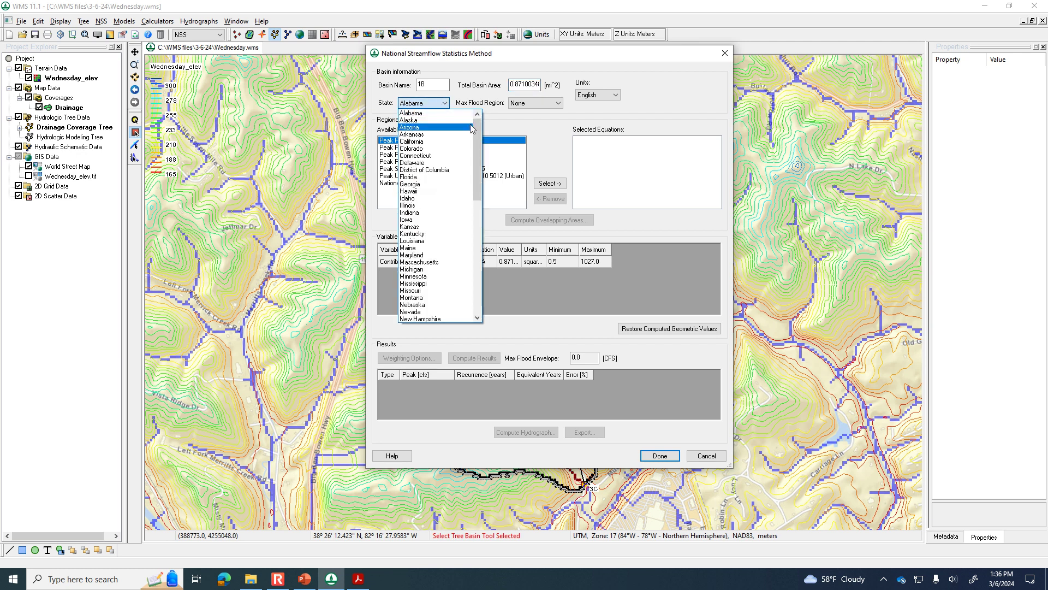
drag(472, 126, 473, 215)
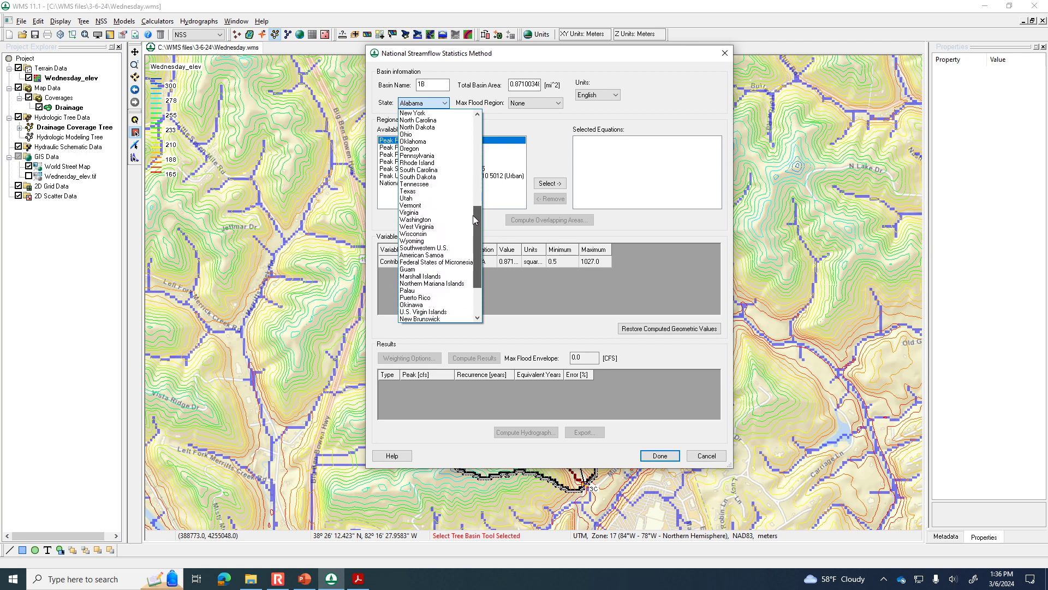
click(447, 226)
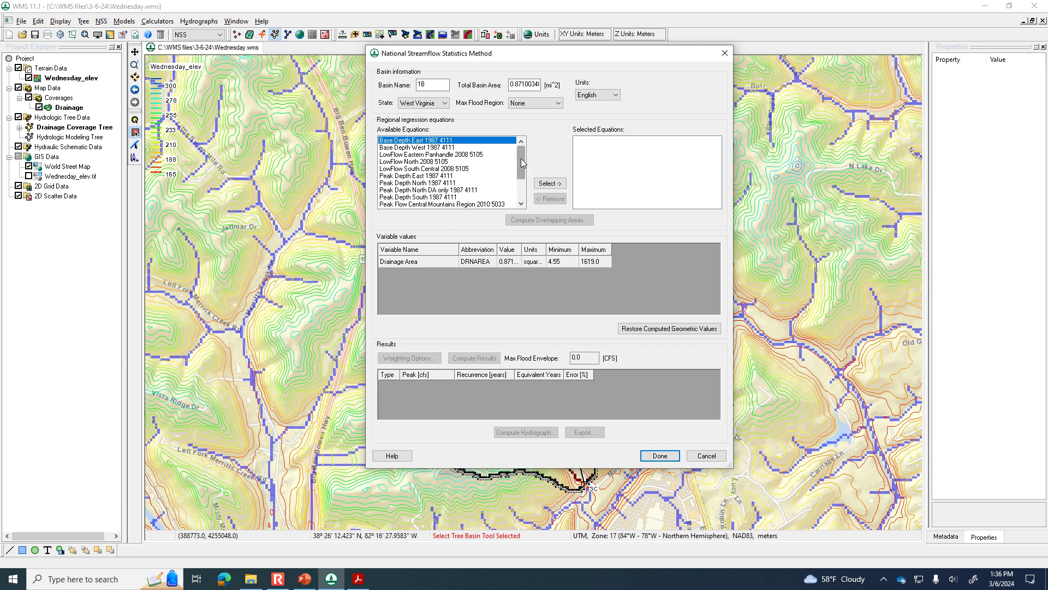
Step: Compare the West Virginia regression equations' ranges against the NSS lecture slide
drag(520, 159, 522, 154)
click(430, 148)
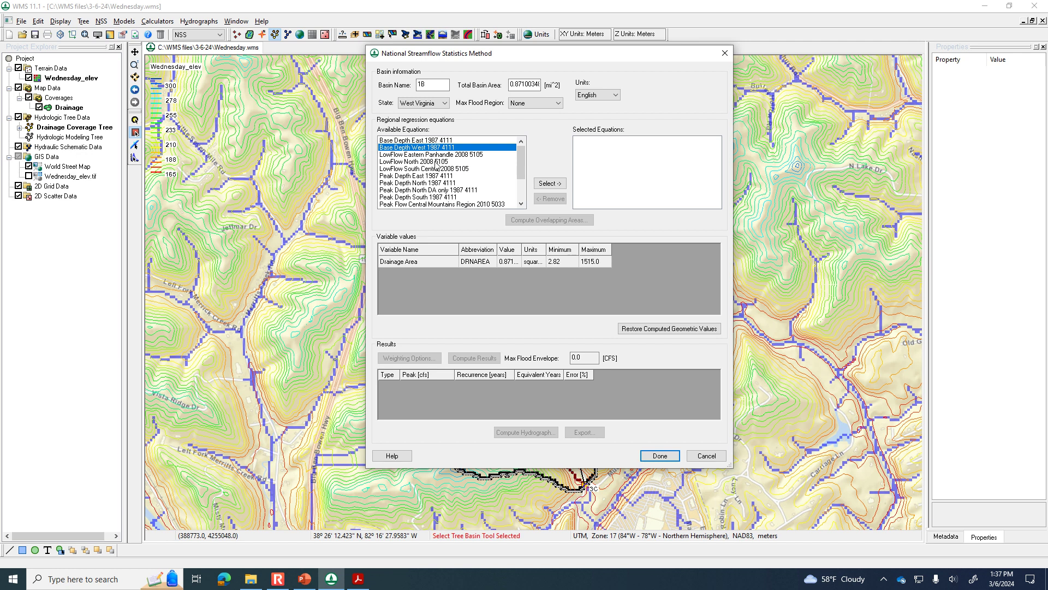
click(437, 163)
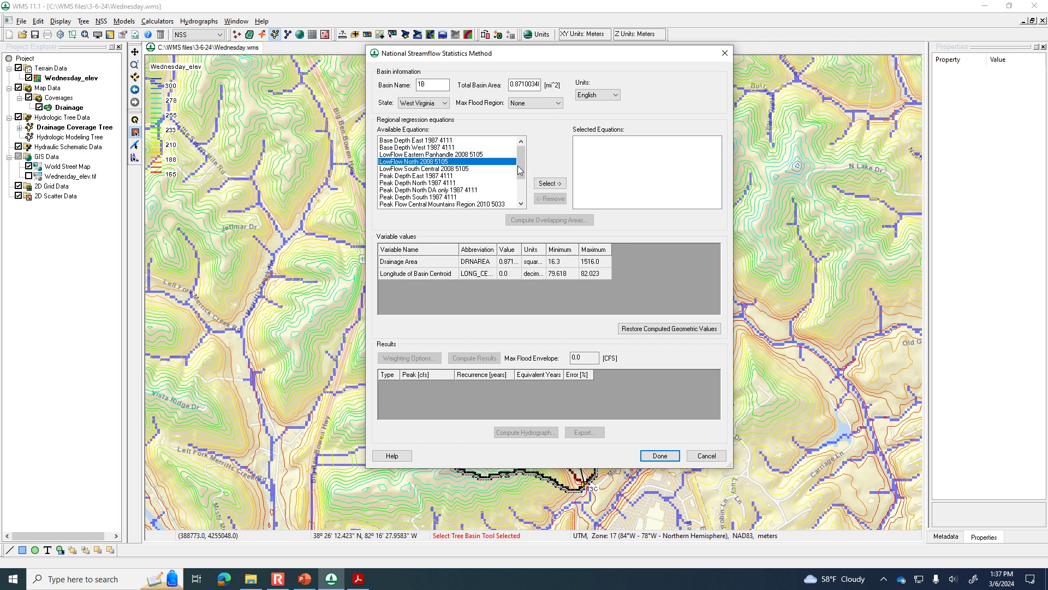
drag(522, 162, 522, 176)
click(490, 163)
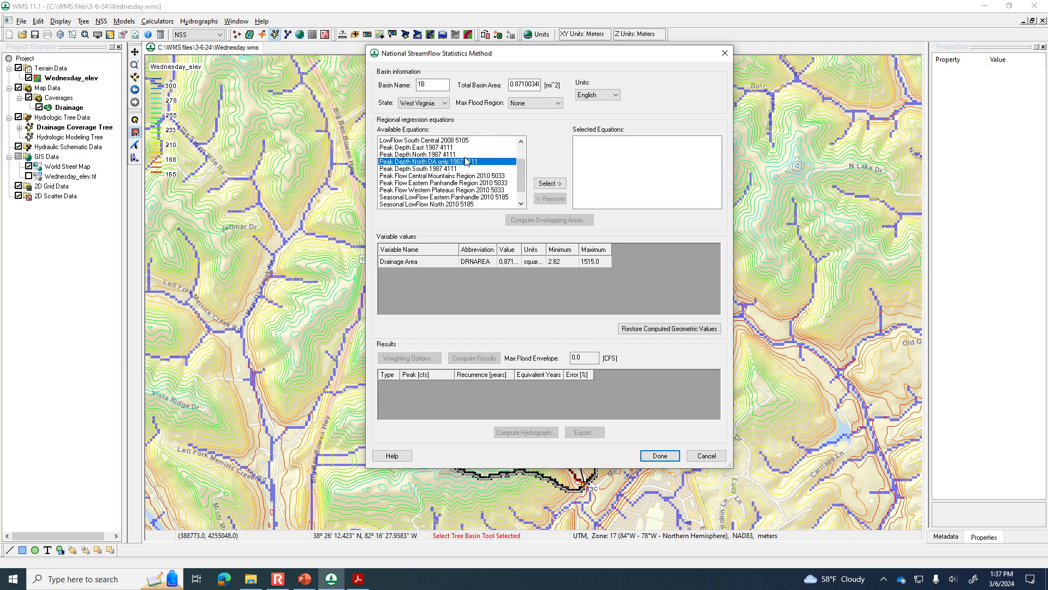
click(443, 148)
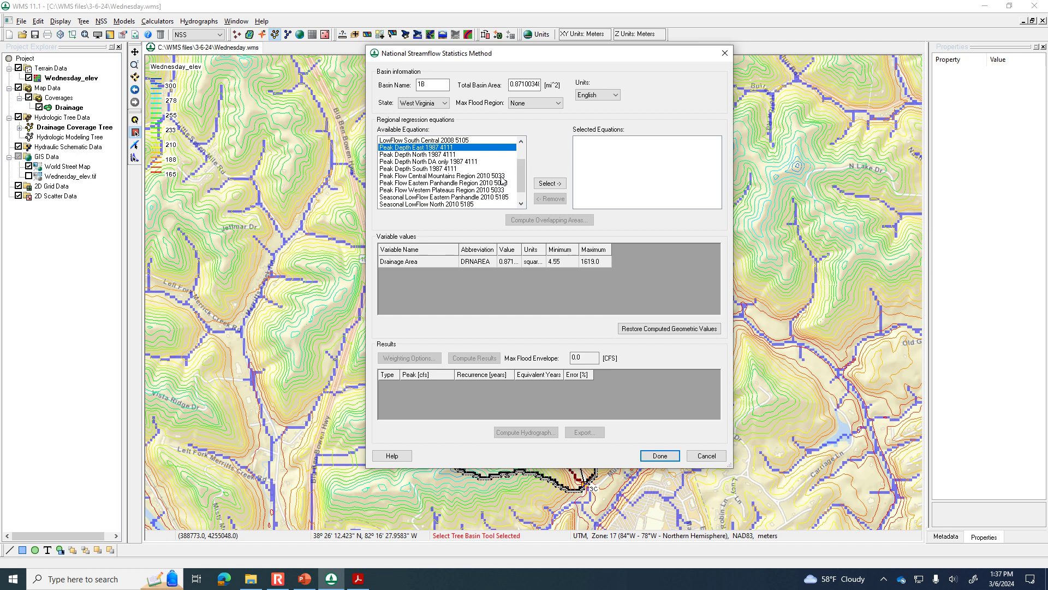
click(304, 583)
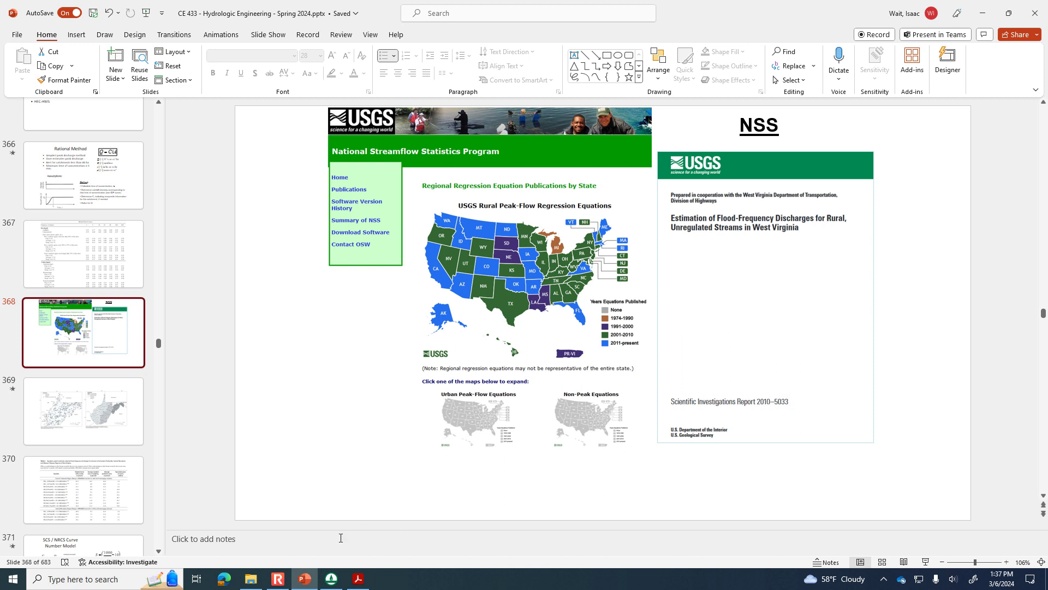
click(330, 580)
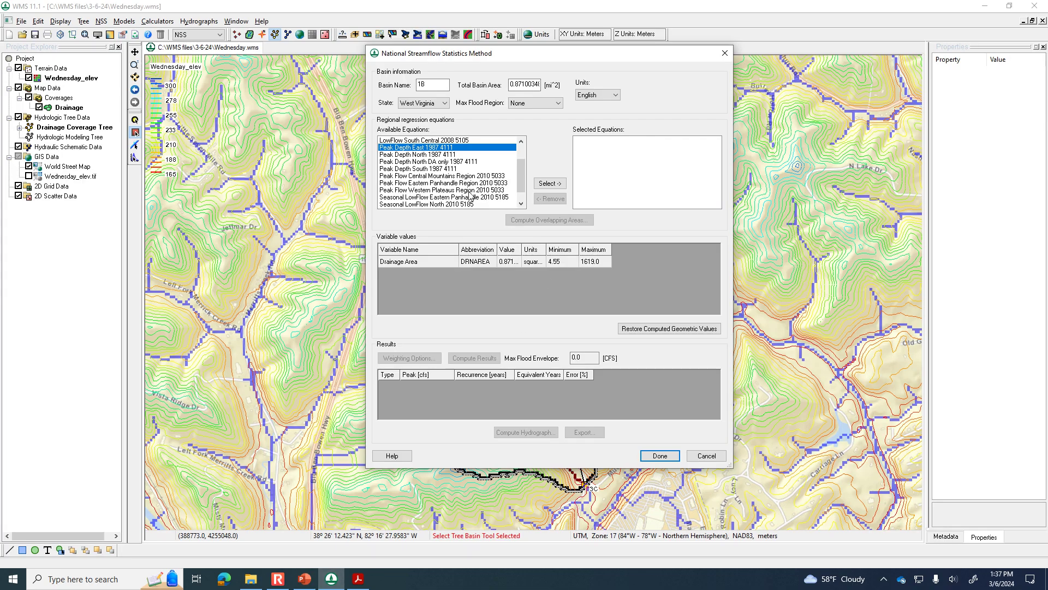
Step: Compare the 2010 5033 peak-flow regions and select Peak Flow Western Plateaus Region 2010 5033
click(434, 175)
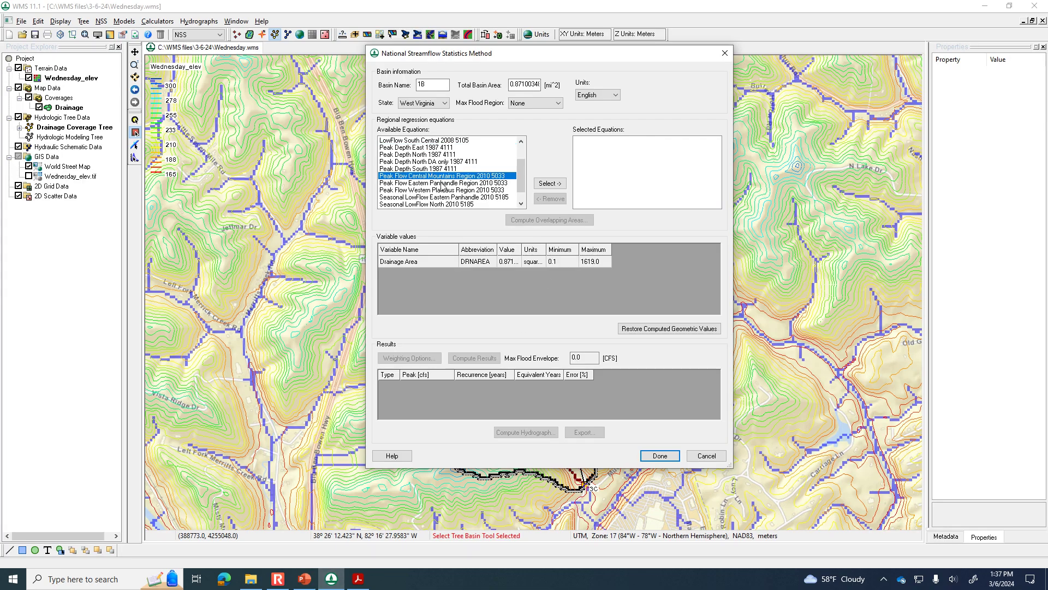
click(448, 184)
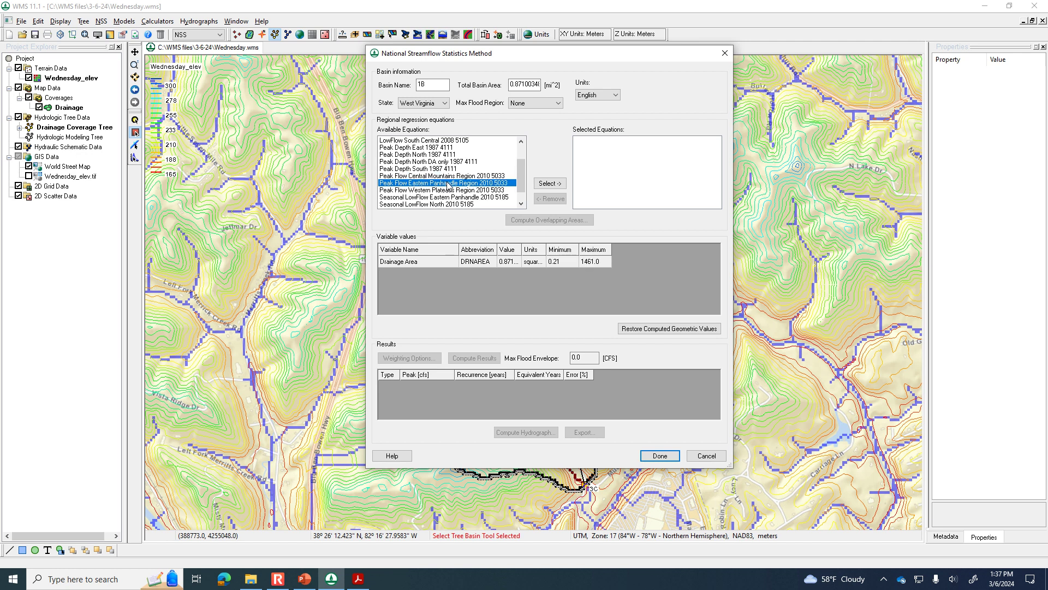
click(447, 190)
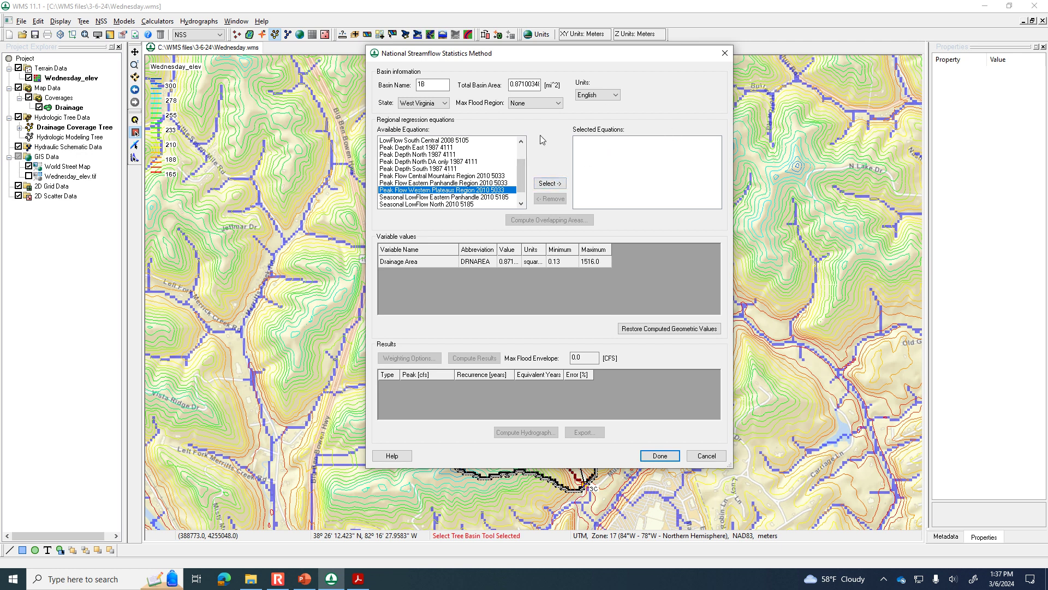
click(546, 184)
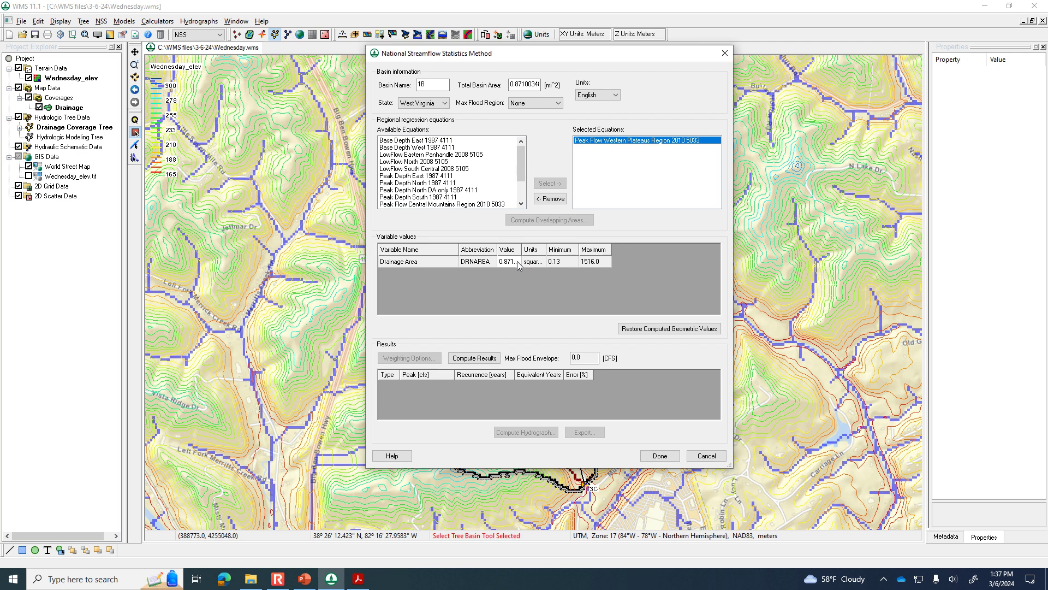
Step: Compute NSS rural peak flows, from 88 cfs at 0 years to 707 cfs at 500 years
click(484, 358)
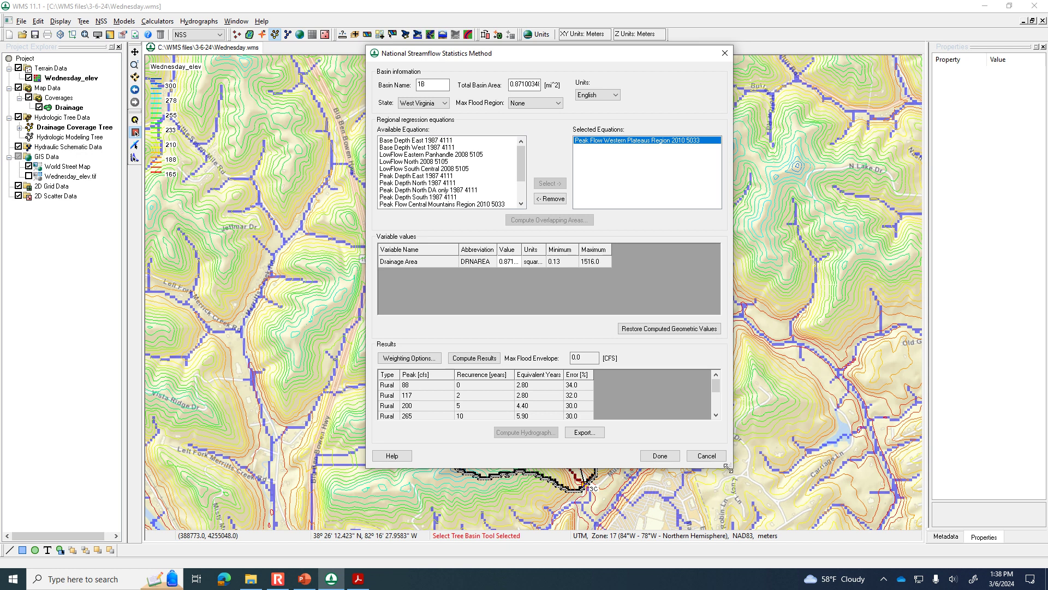
drag(728, 467, 764, 500)
click(754, 434)
drag(755, 431, 758, 452)
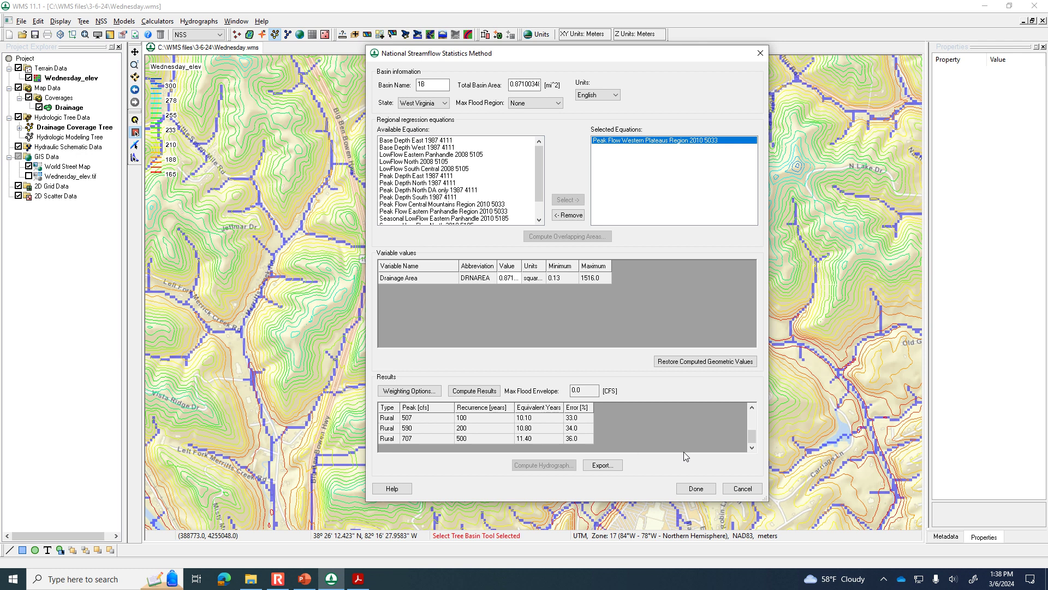
drag(753, 437, 751, 421)
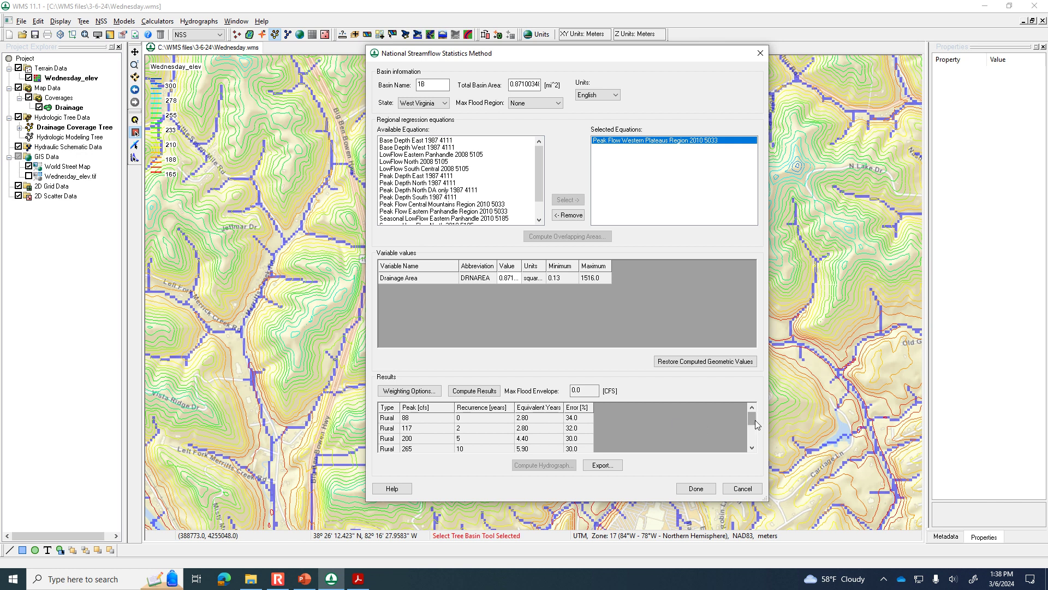
scroll(755, 420, down, 1)
Step: Select the 10-year recurrence row with its 265 cfs peak flow
click(409, 429)
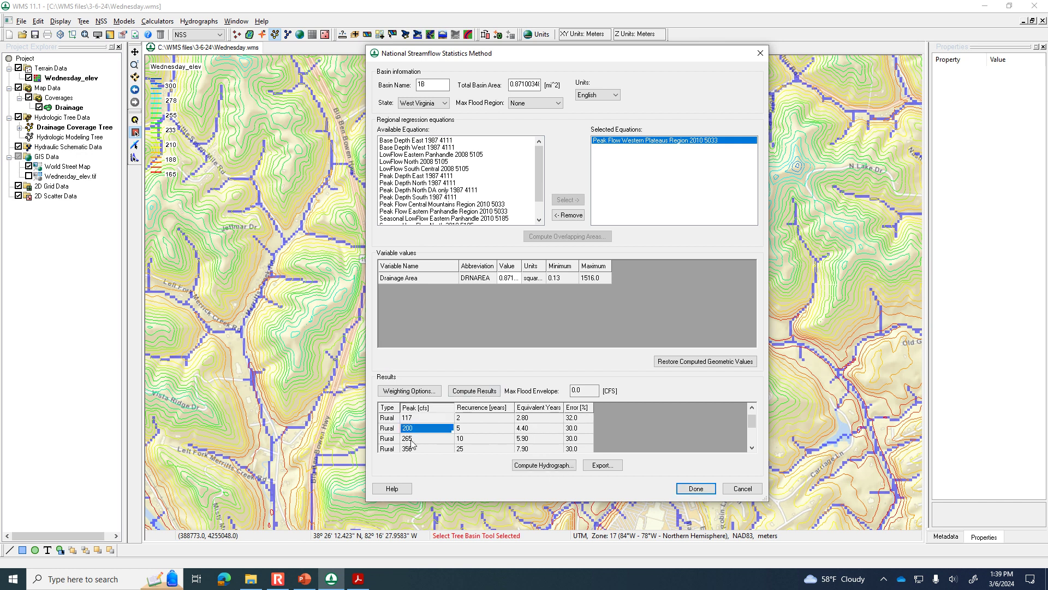
click(409, 438)
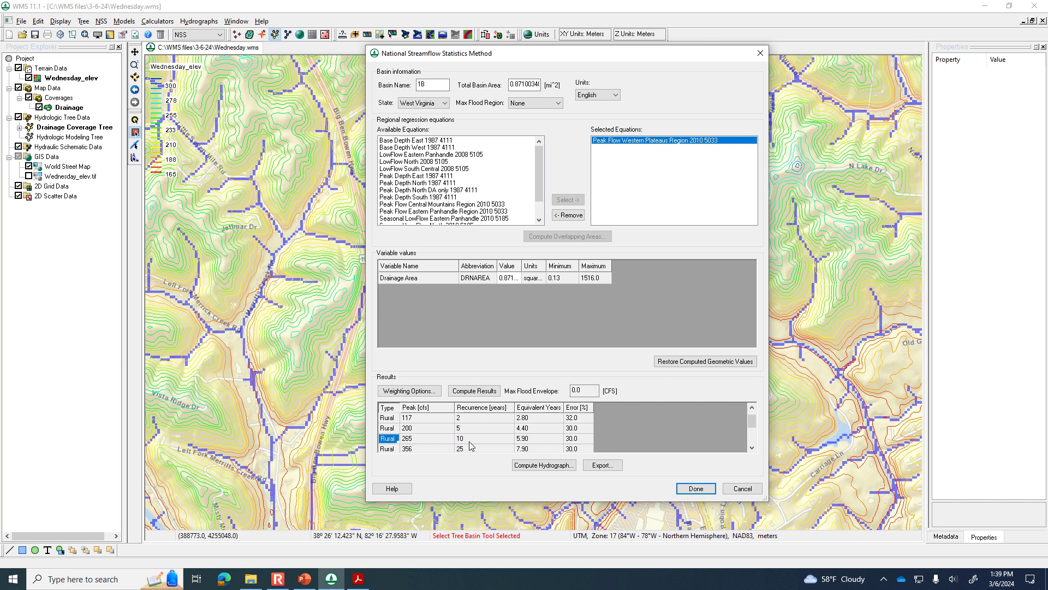
click(475, 439)
click(387, 440)
click(477, 441)
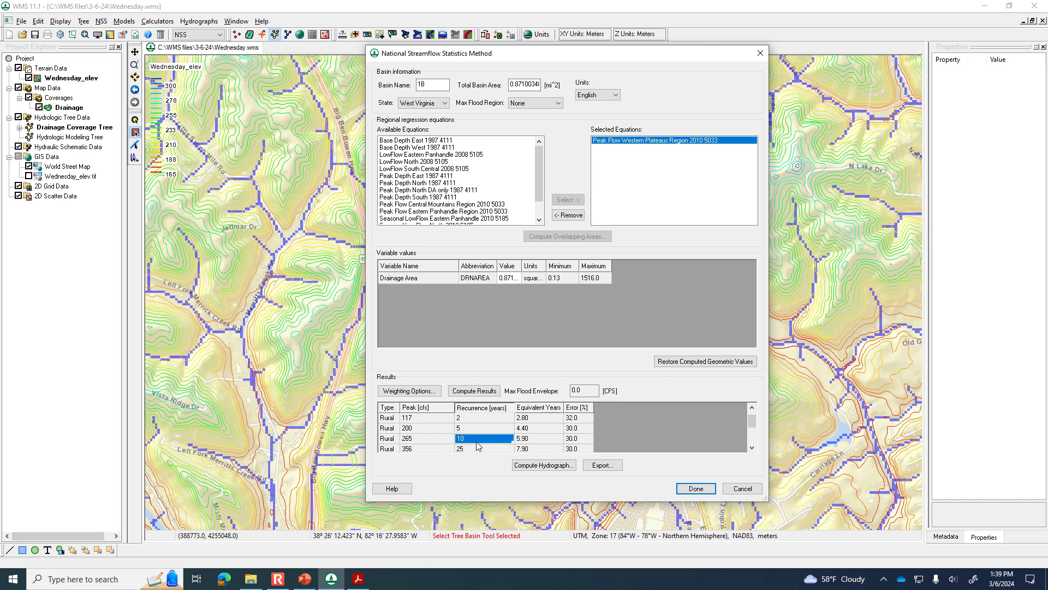
Step: Compute the 10-year hydrograph using a basin-data lag time of 27.5108 minutes
click(535, 467)
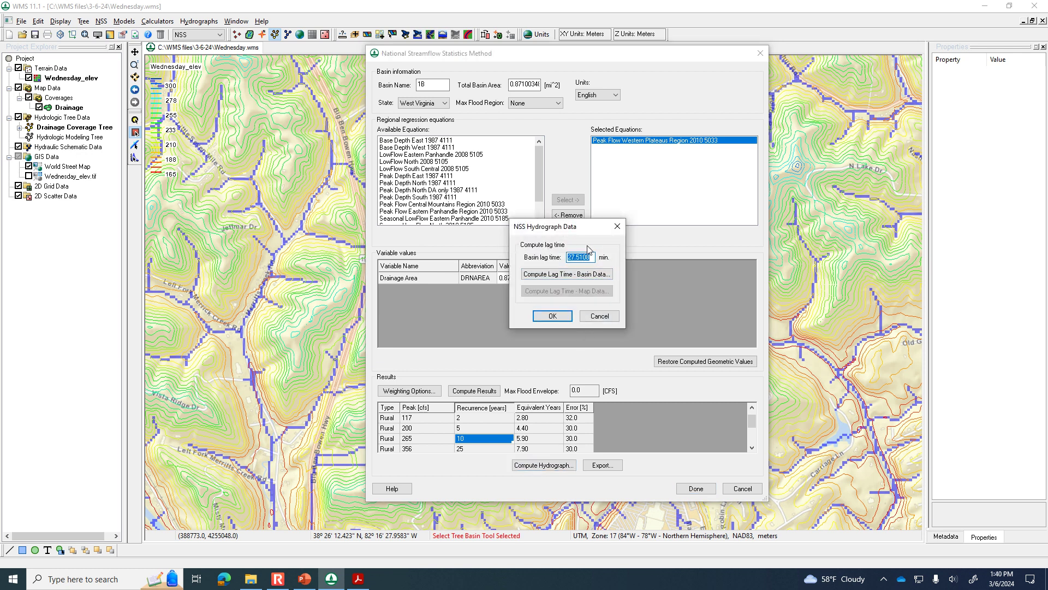
click(566, 275)
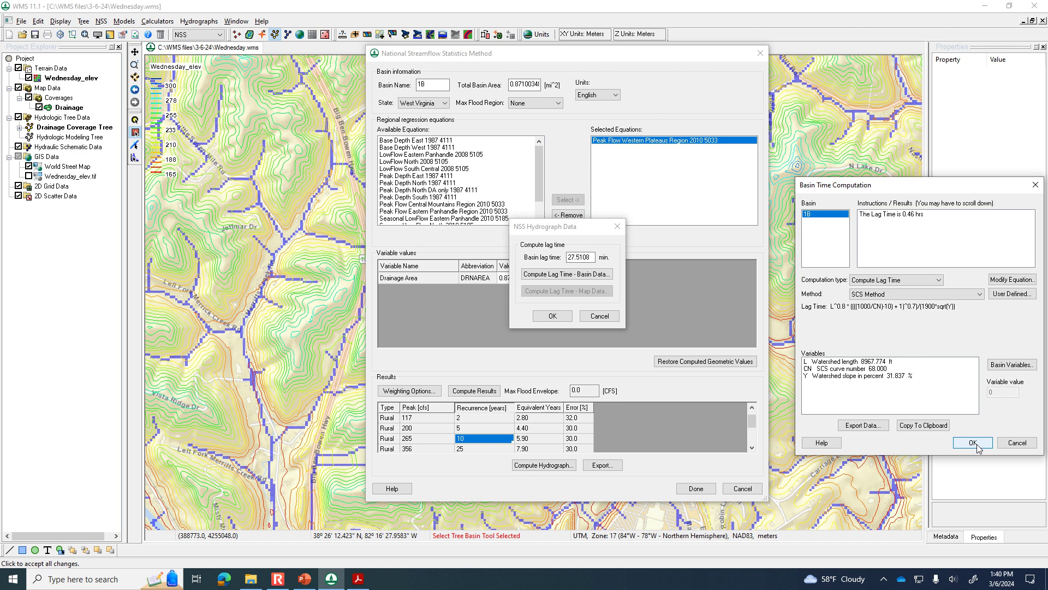
click(973, 443)
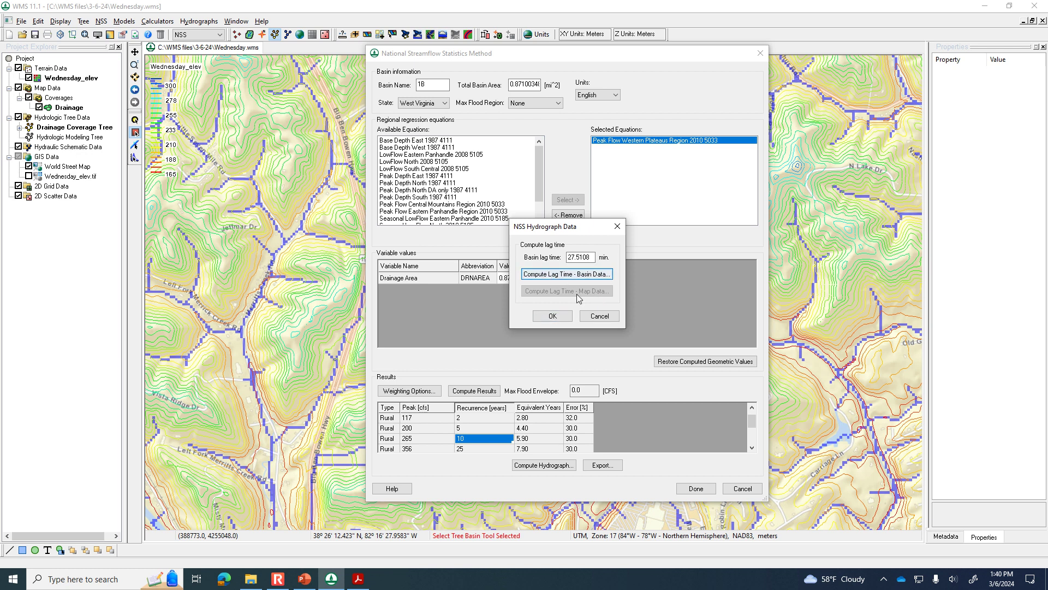
click(553, 315)
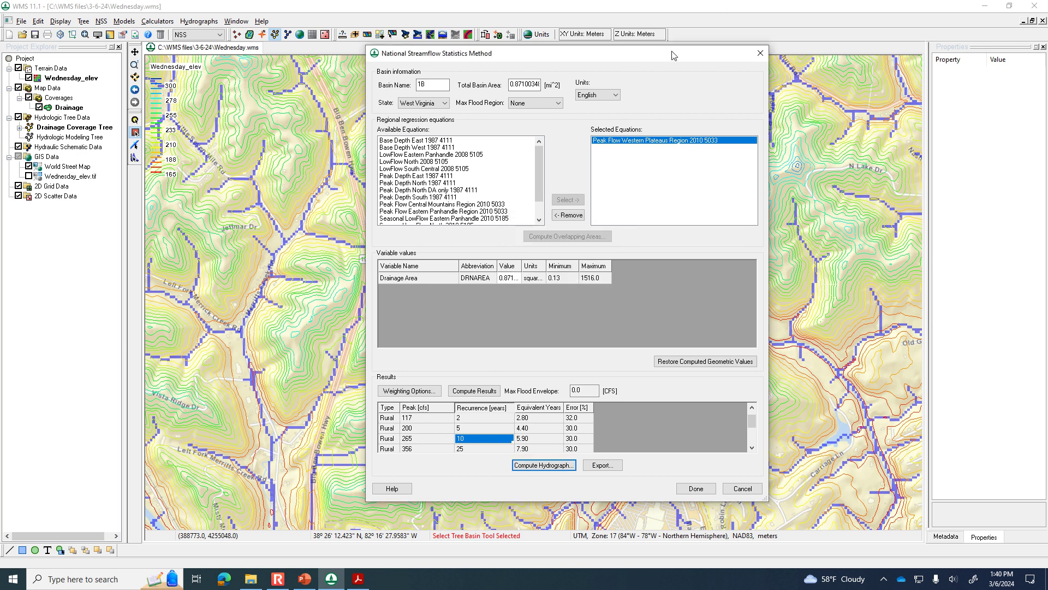
drag(677, 53, 355, 76)
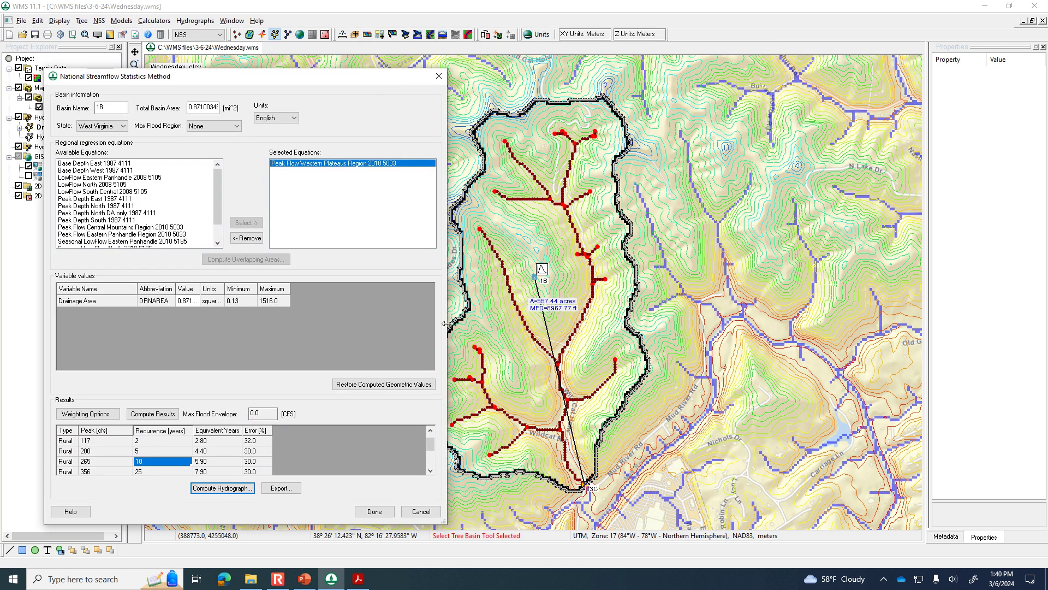
Step: Close the statistics and view basin 1B's hydrograph, peaking at 265.13 cfs at 26 minutes
click(376, 514)
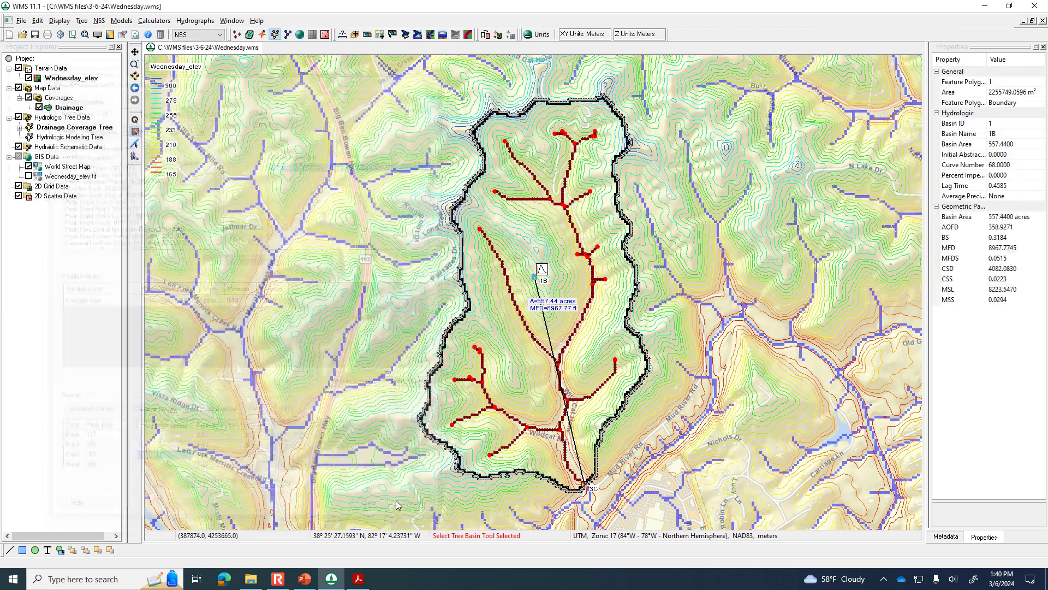
double_click(541, 269)
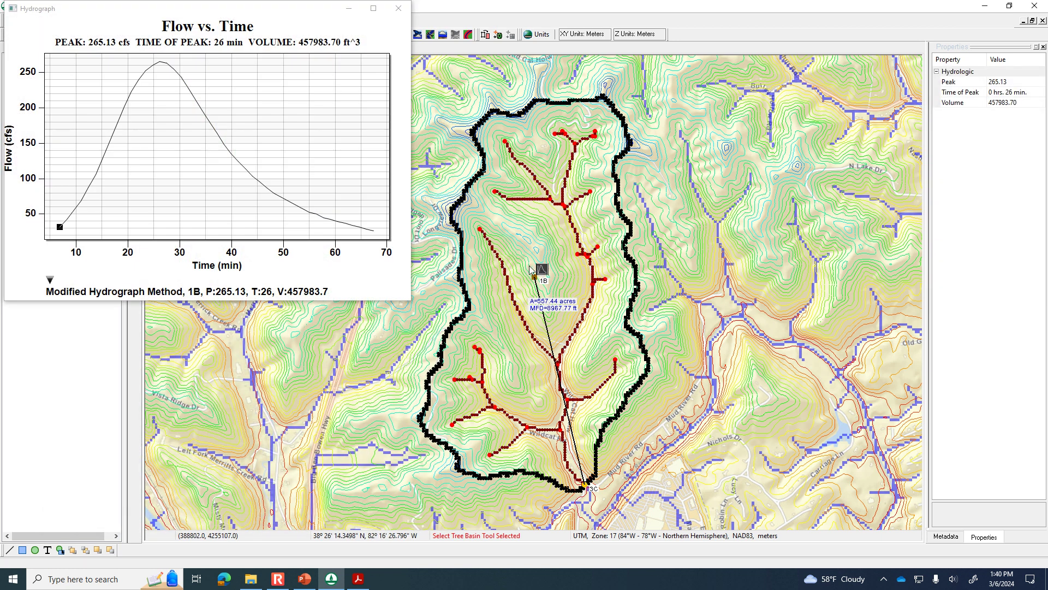
drag(411, 302, 661, 480)
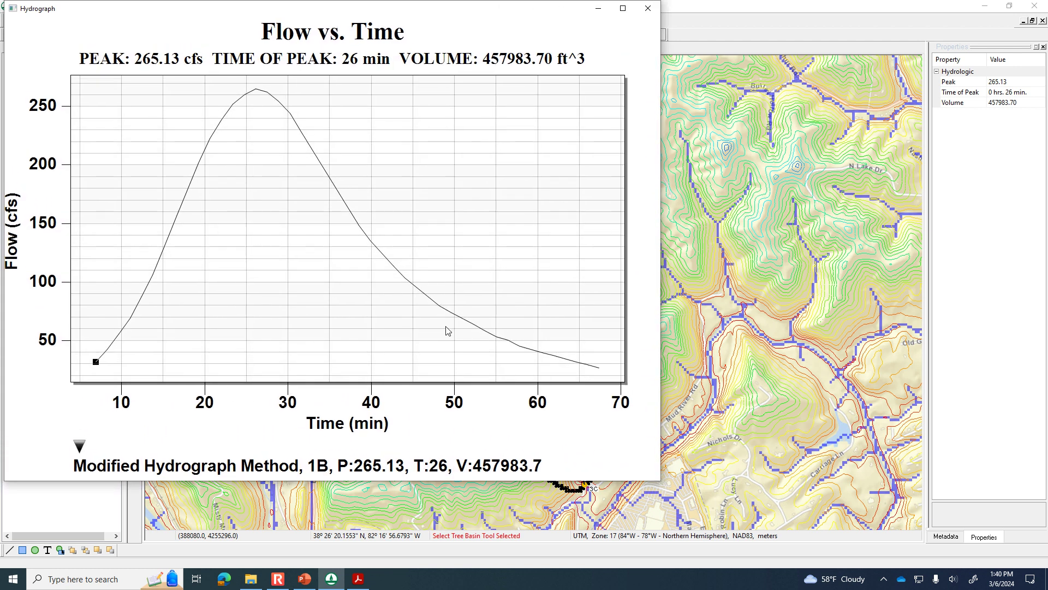
drag(298, 3, 445, 29)
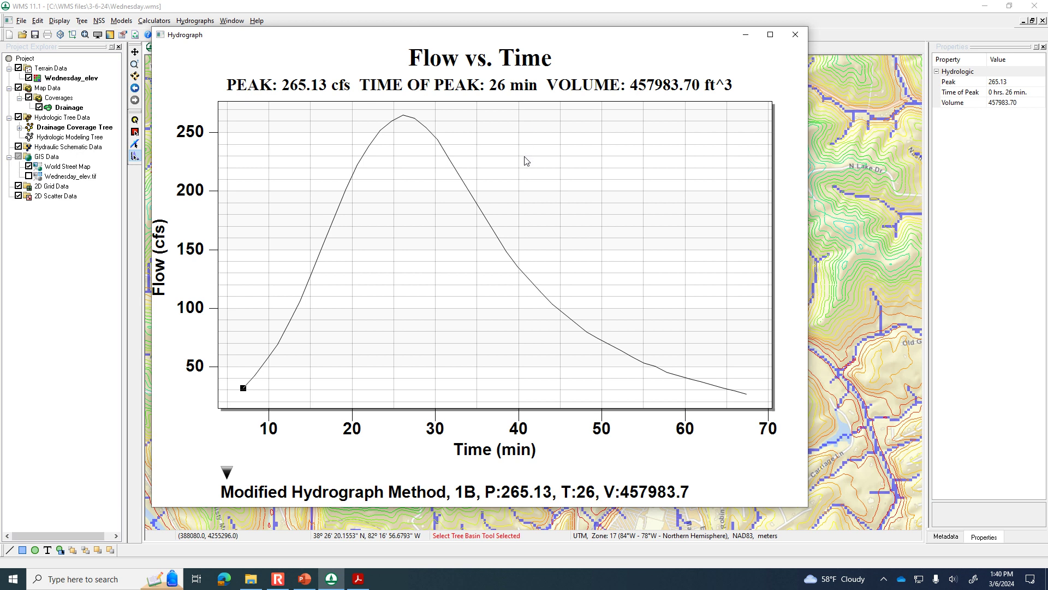
right_click(525, 160)
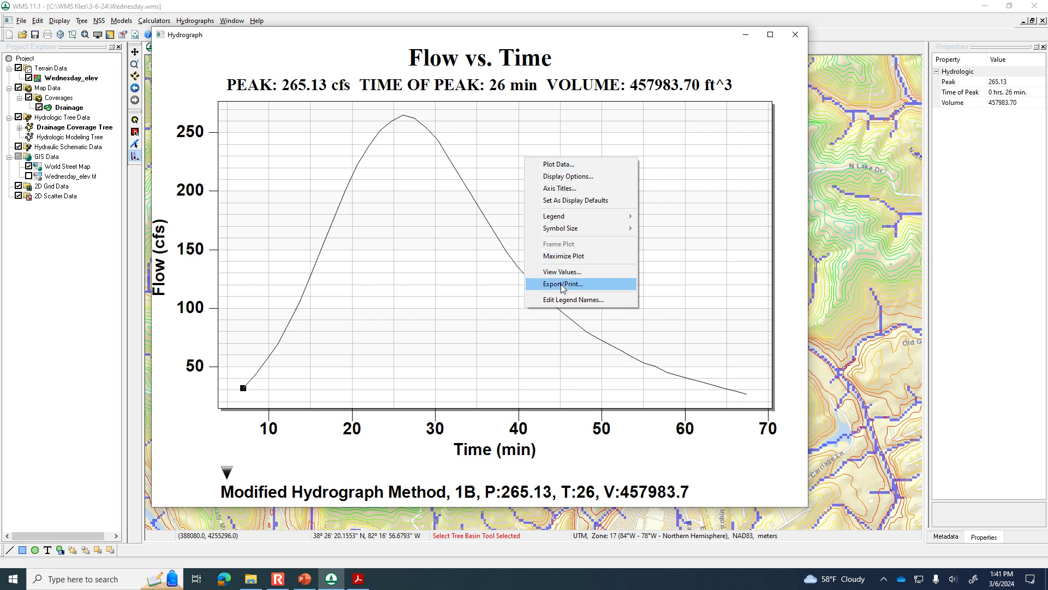
drag(628, 37, 642, 57)
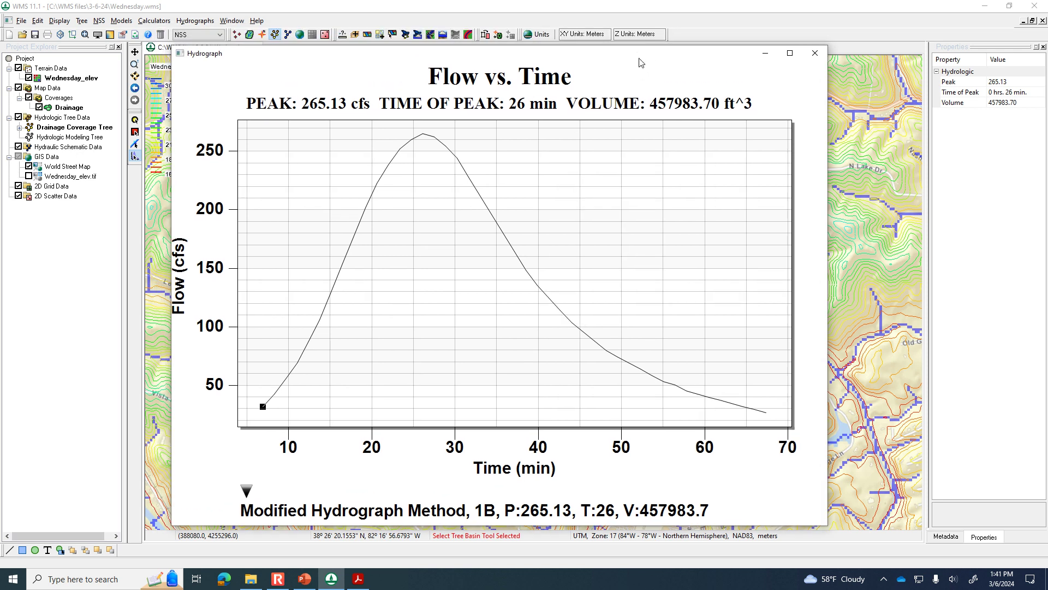
Step: Reopen basin 1B's hydrograph and set its export to Text / Data sent to a file
click(815, 53)
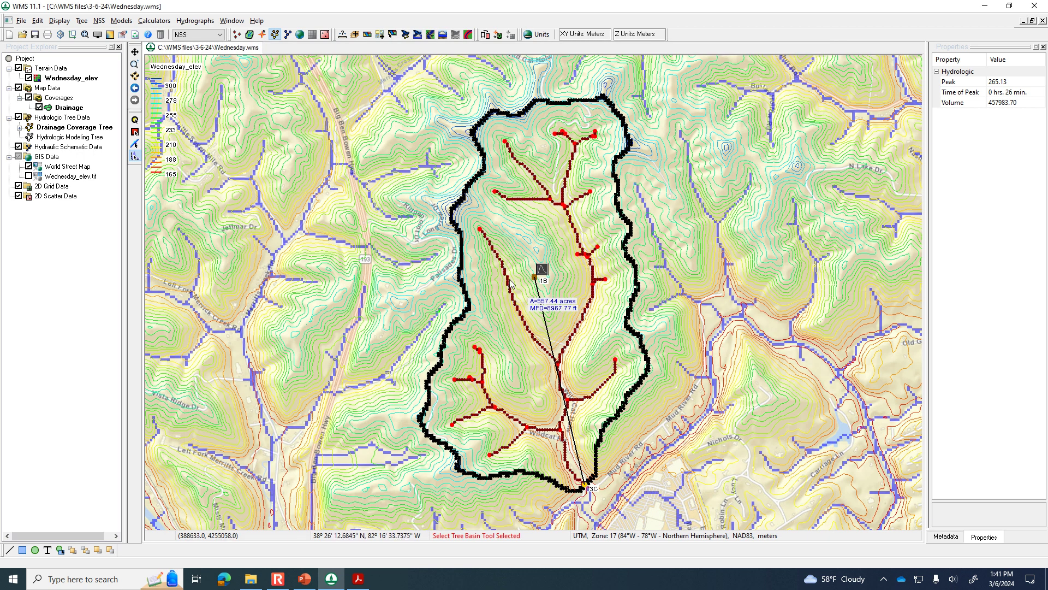
double_click(542, 269)
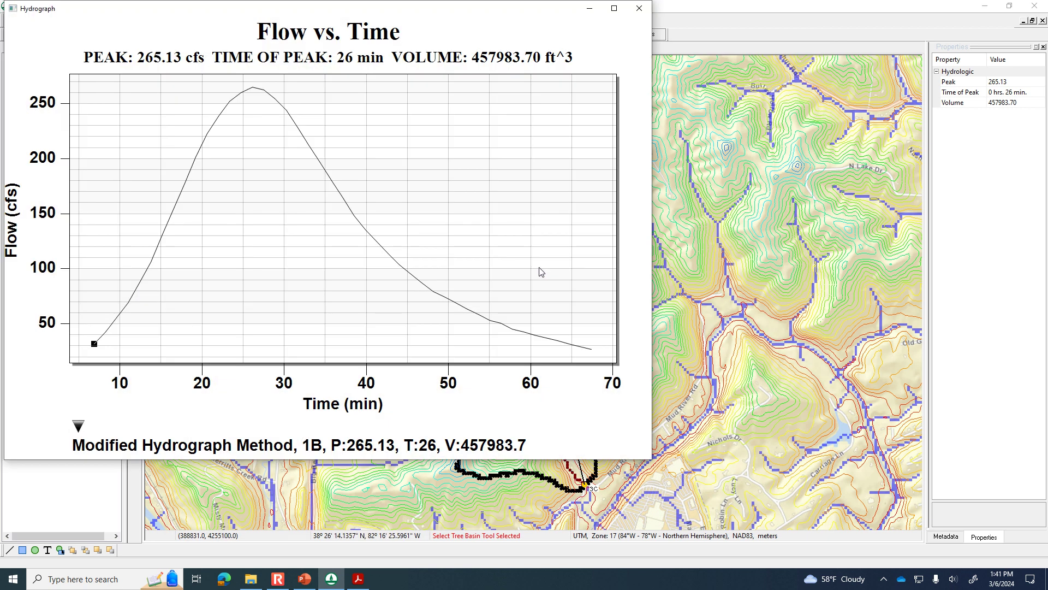
right_click(459, 177)
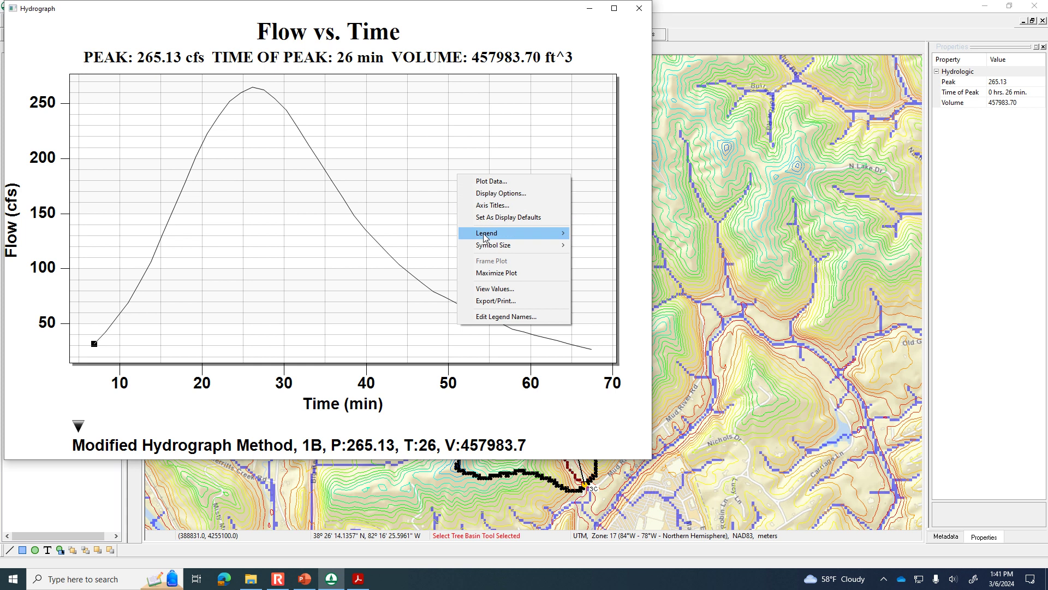
click(500, 301)
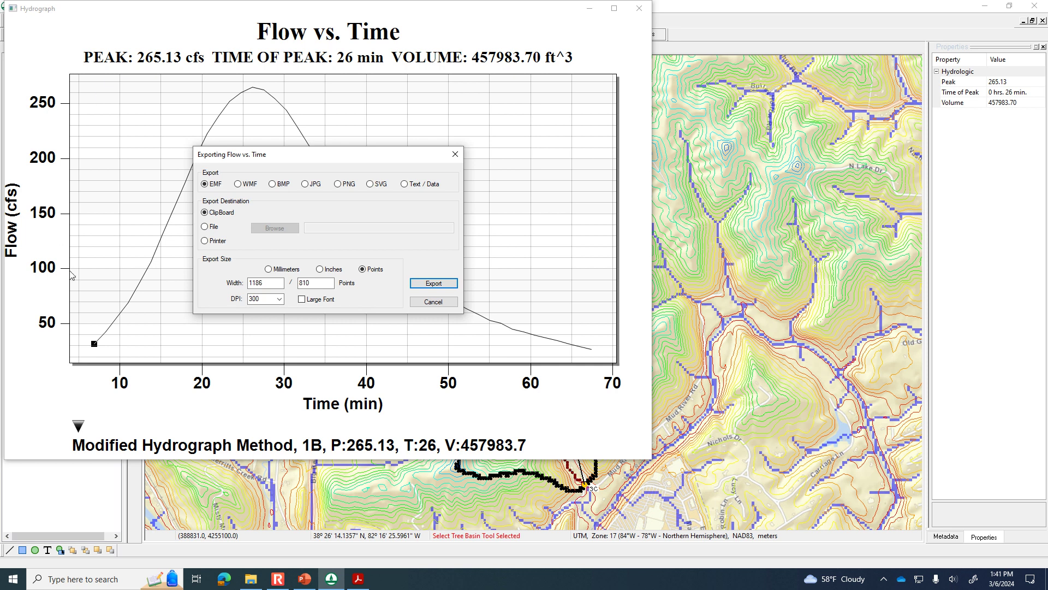
drag(290, 160, 328, 247)
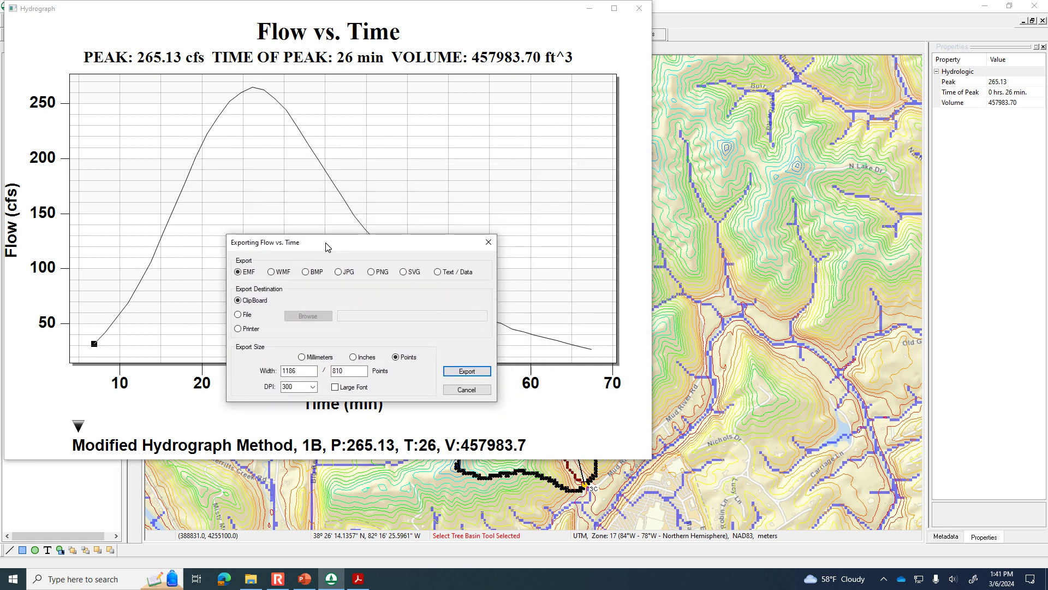
click(438, 272)
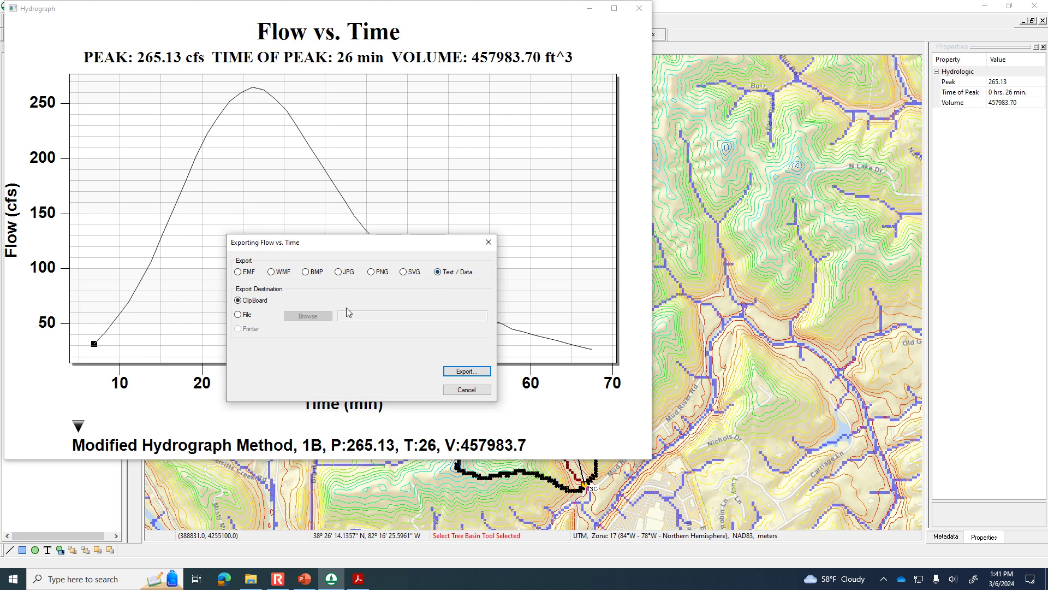
click(245, 317)
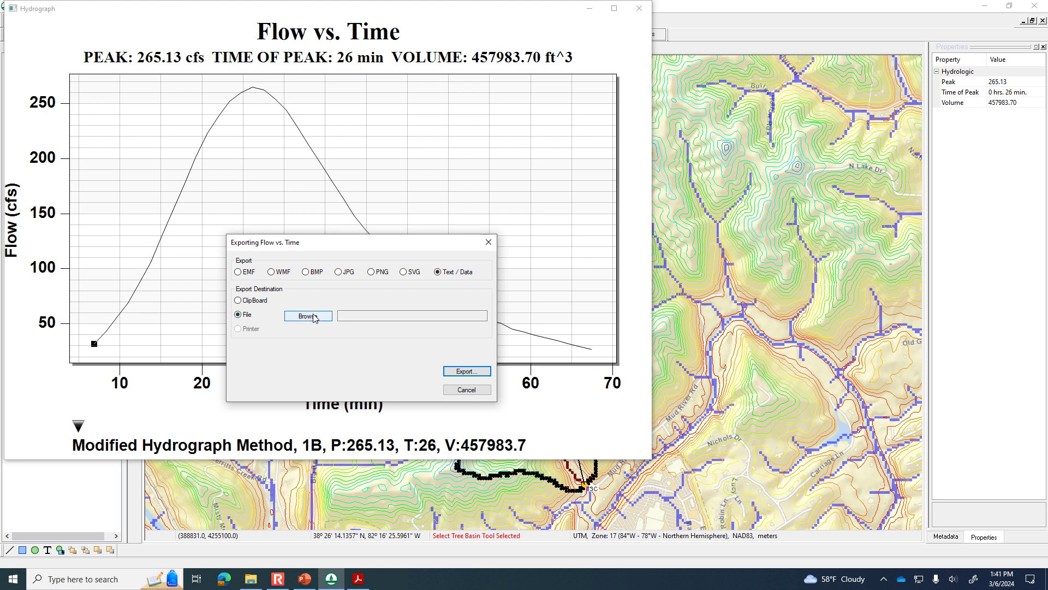
Step: Name the export file hydrograph-export and save it in the 3-6-24 folder
click(314, 318)
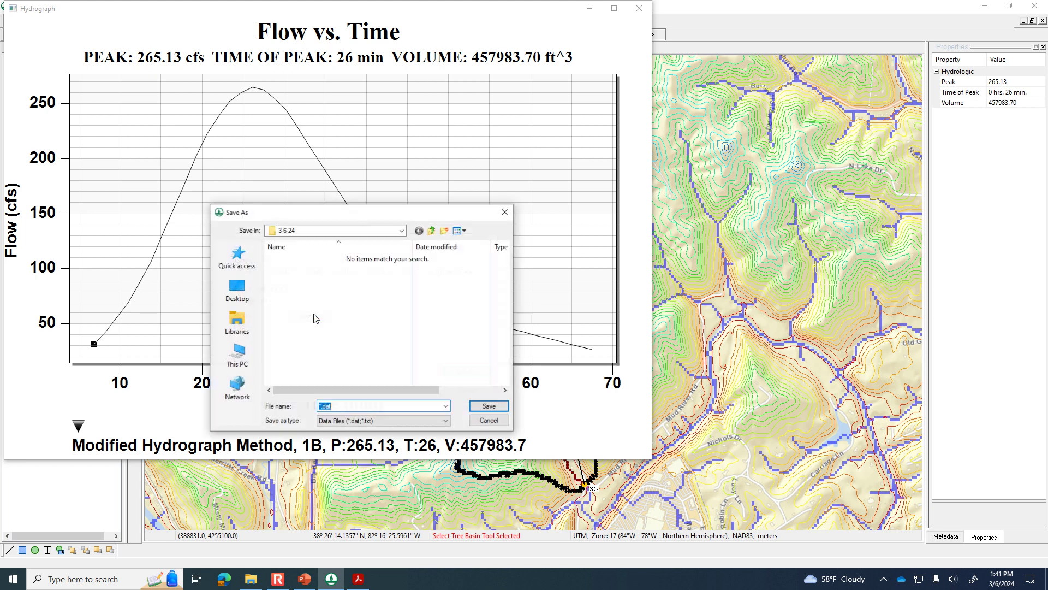
click(403, 231)
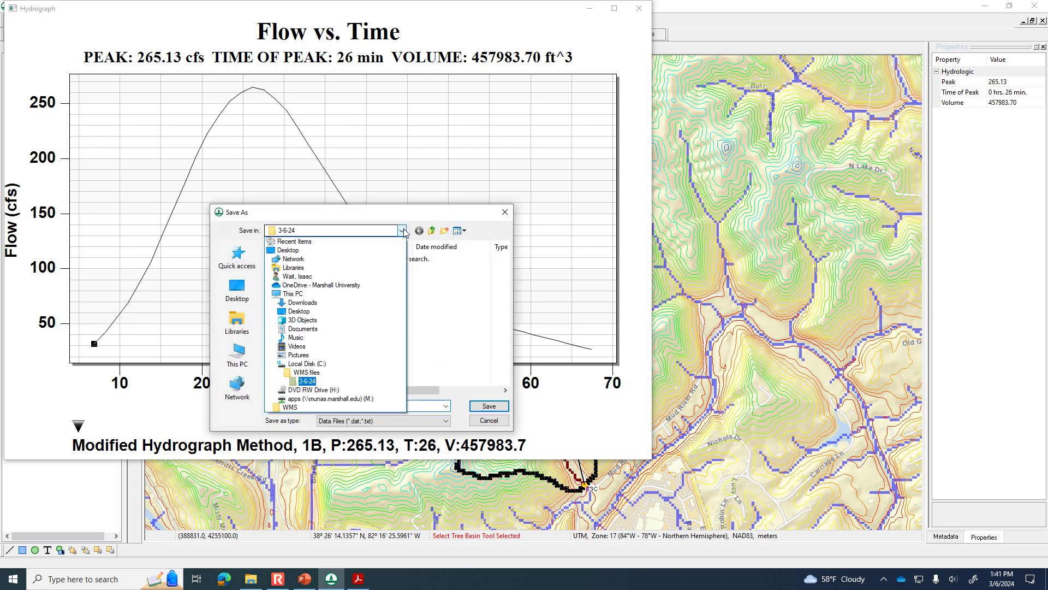
click(308, 381)
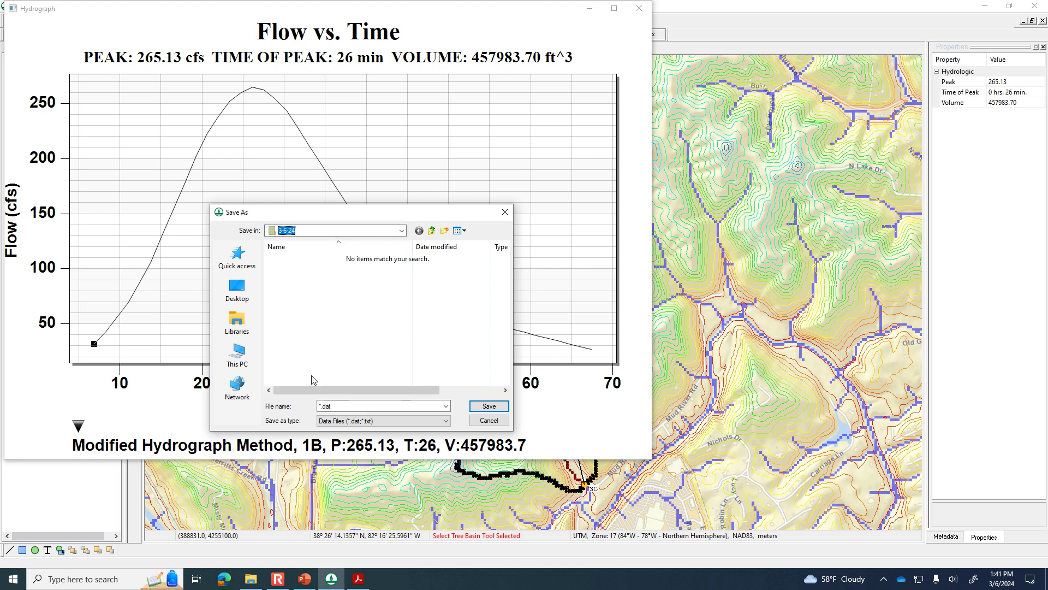
click(402, 231)
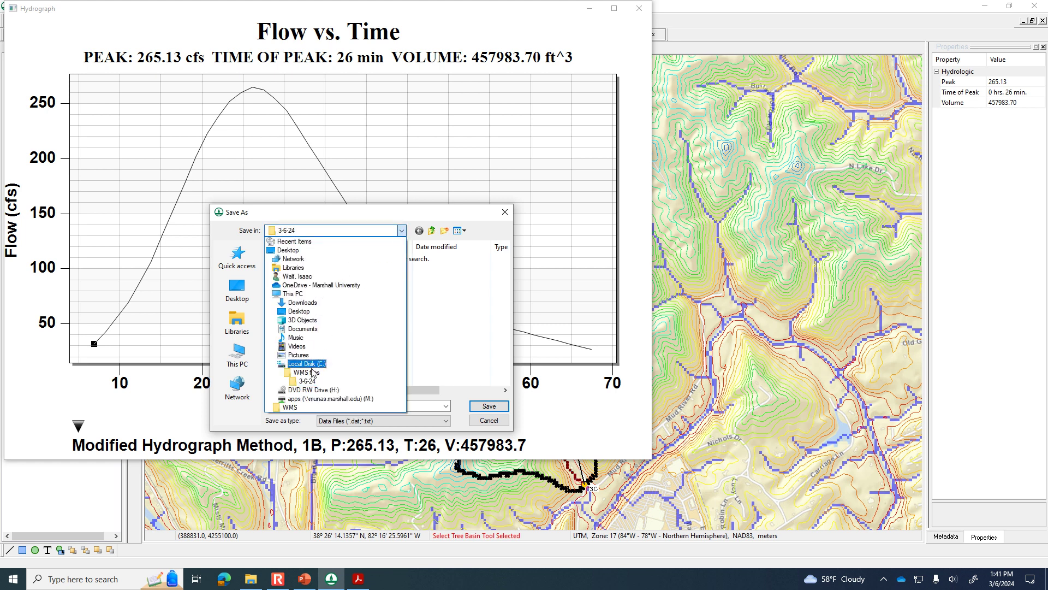
click(311, 381)
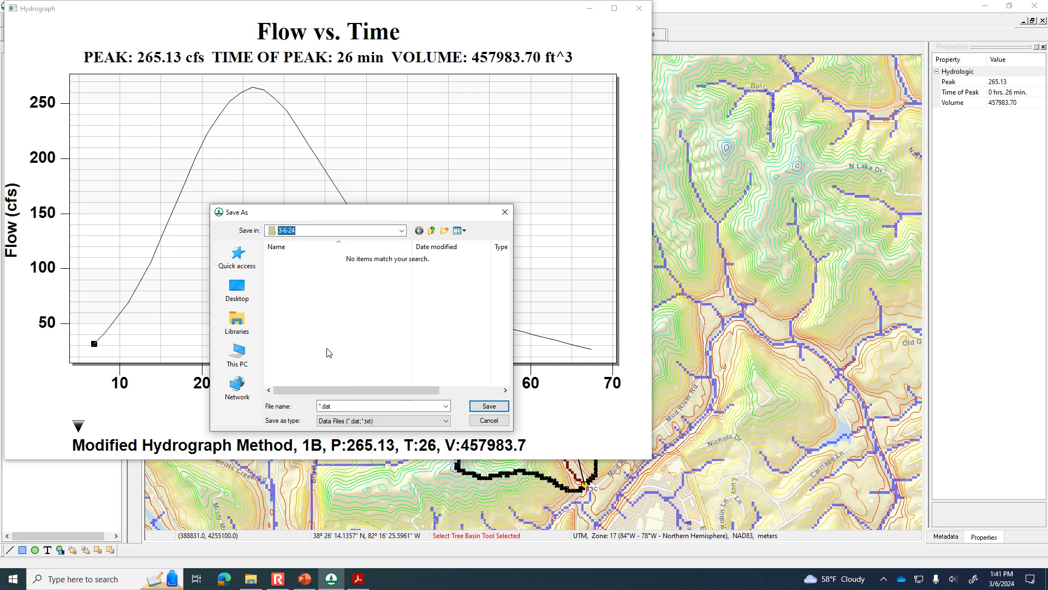
click(345, 407)
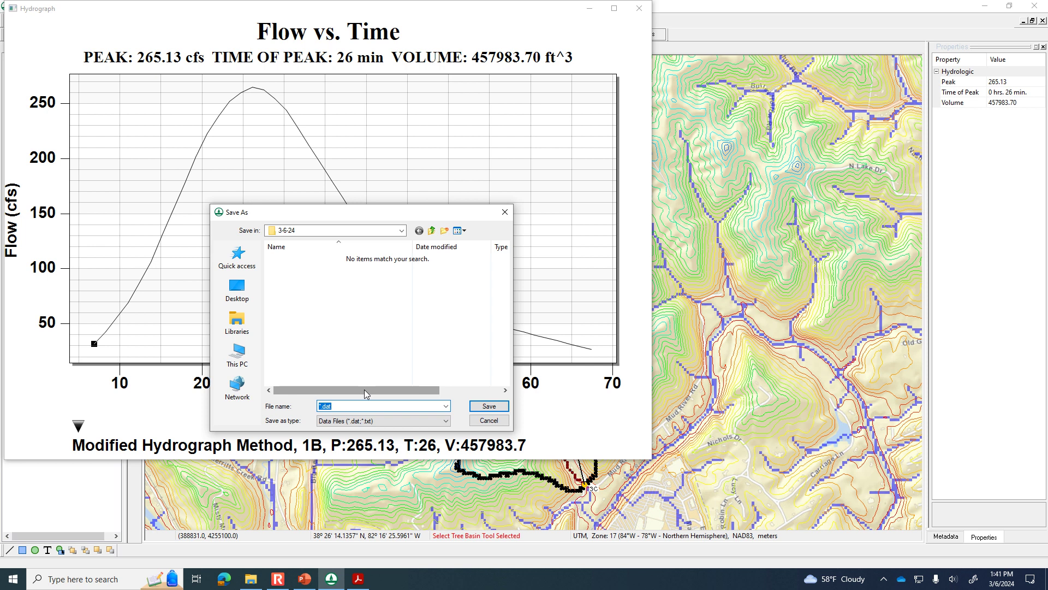
text(hydrograph-export.txt)
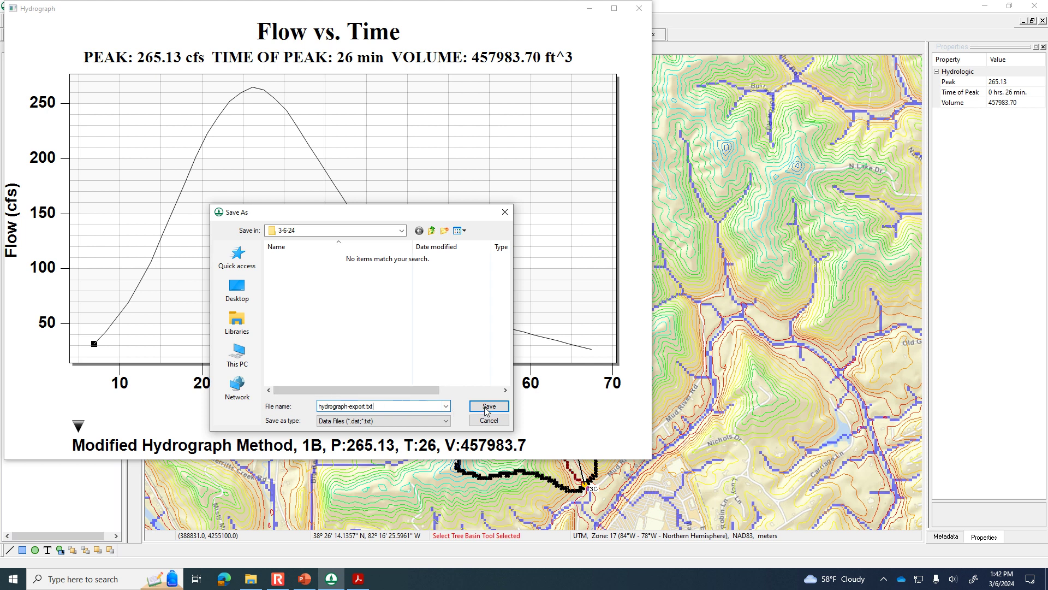
click(483, 407)
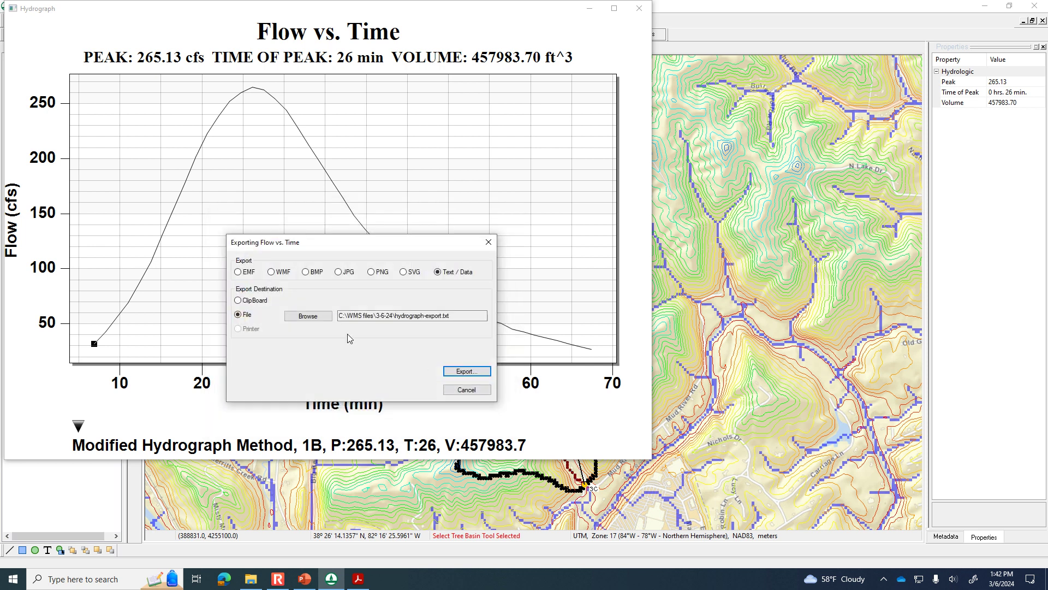
Step: Export the hydrograph in Table style with one Points/Subsets entry per row
click(470, 373)
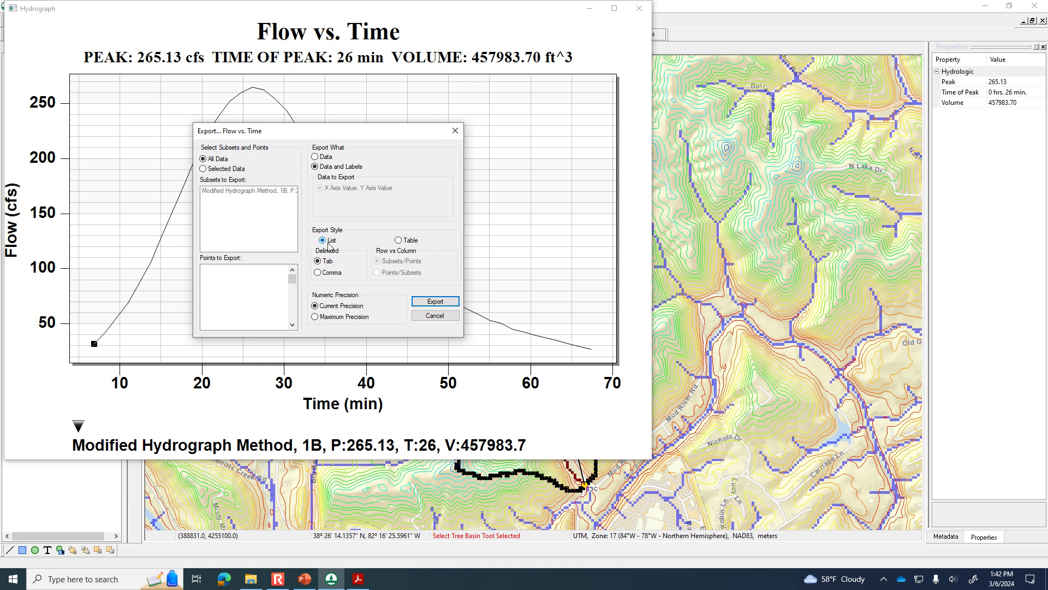
click(399, 240)
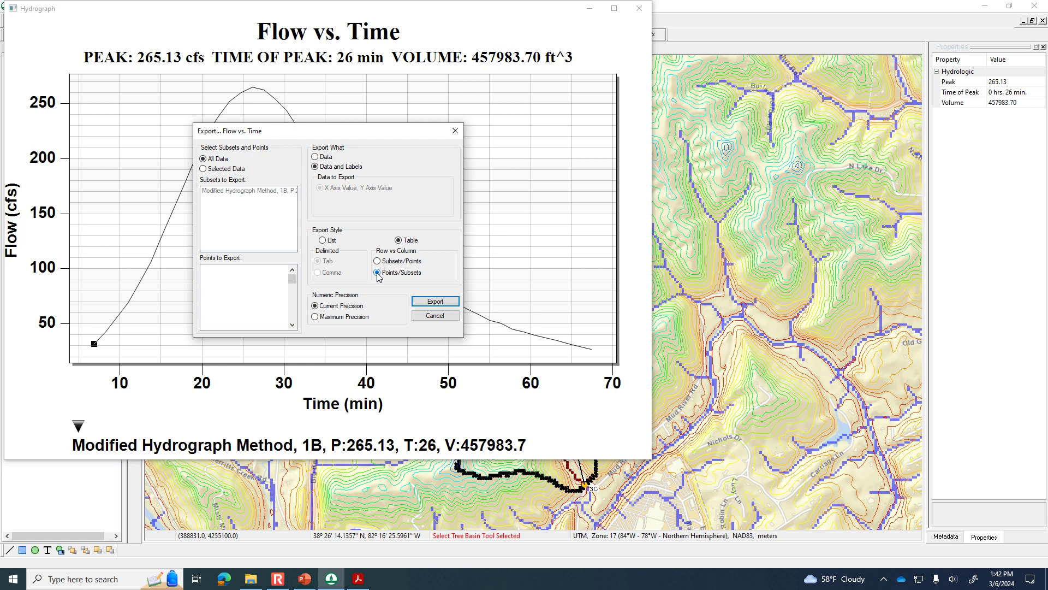
click(431, 302)
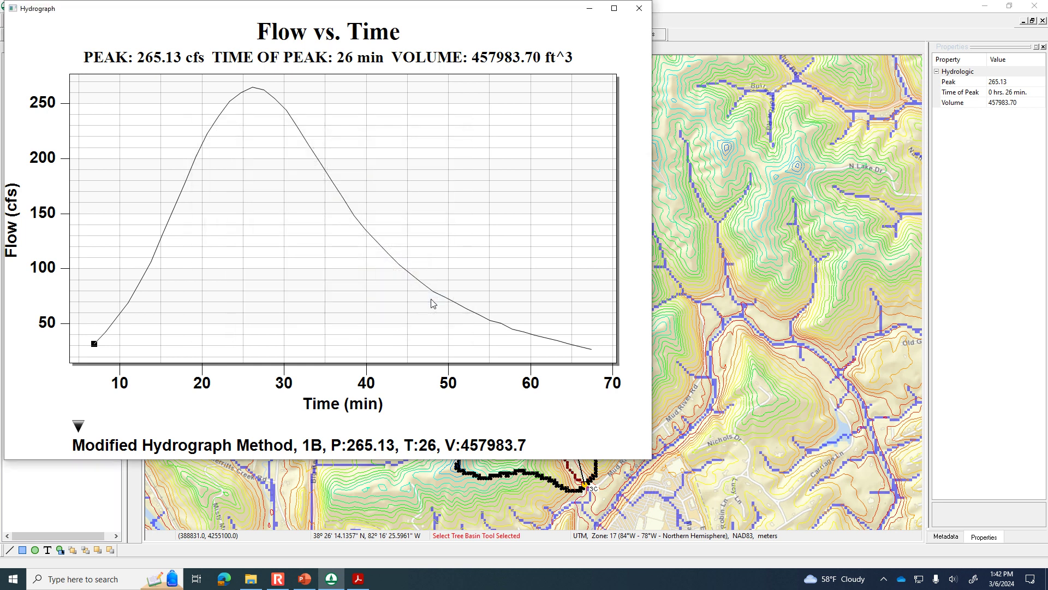
Step: Browse to C:\WMS files\3-6-24 in File Explorer
click(250, 579)
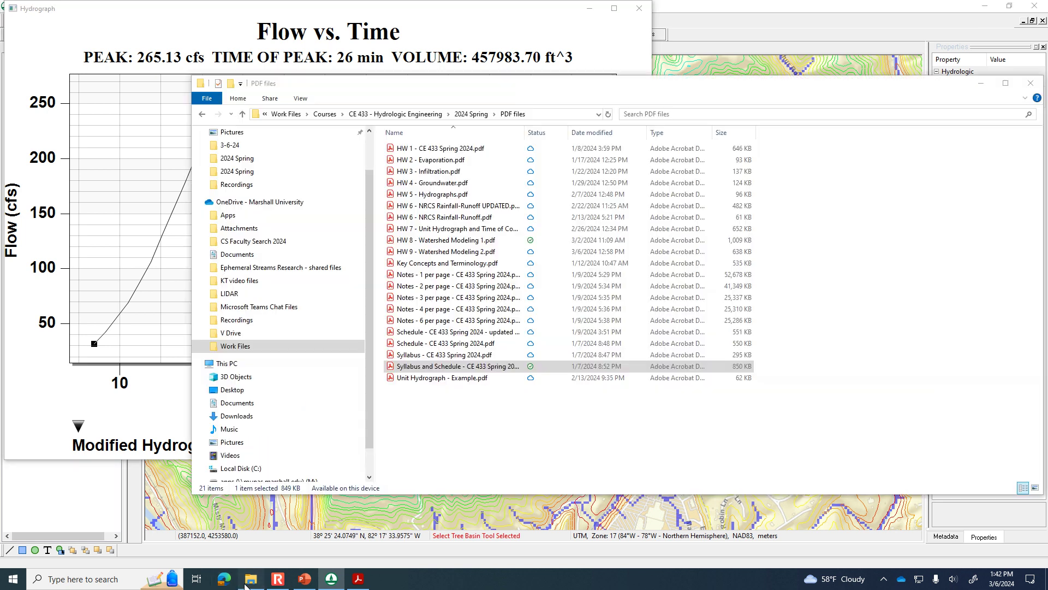
click(258, 468)
double_click(408, 263)
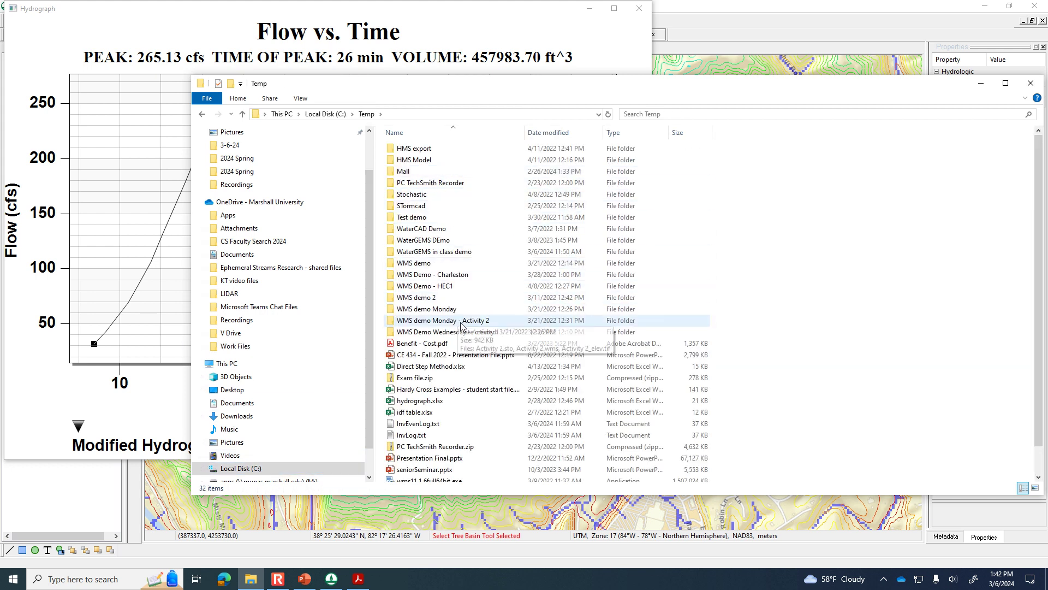
click(325, 113)
double_click(411, 297)
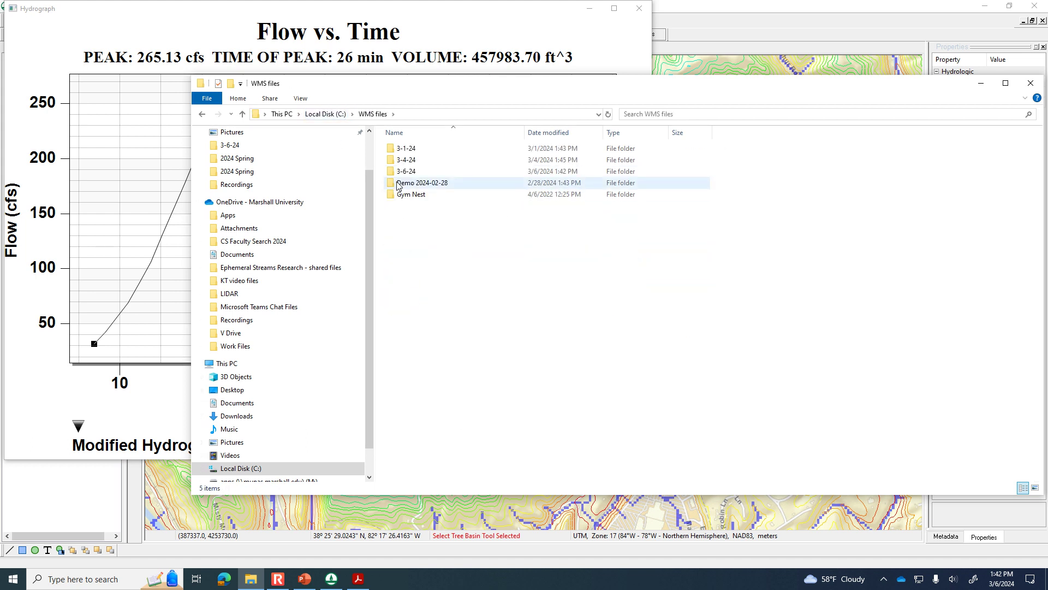
click(400, 172)
double_click(399, 174)
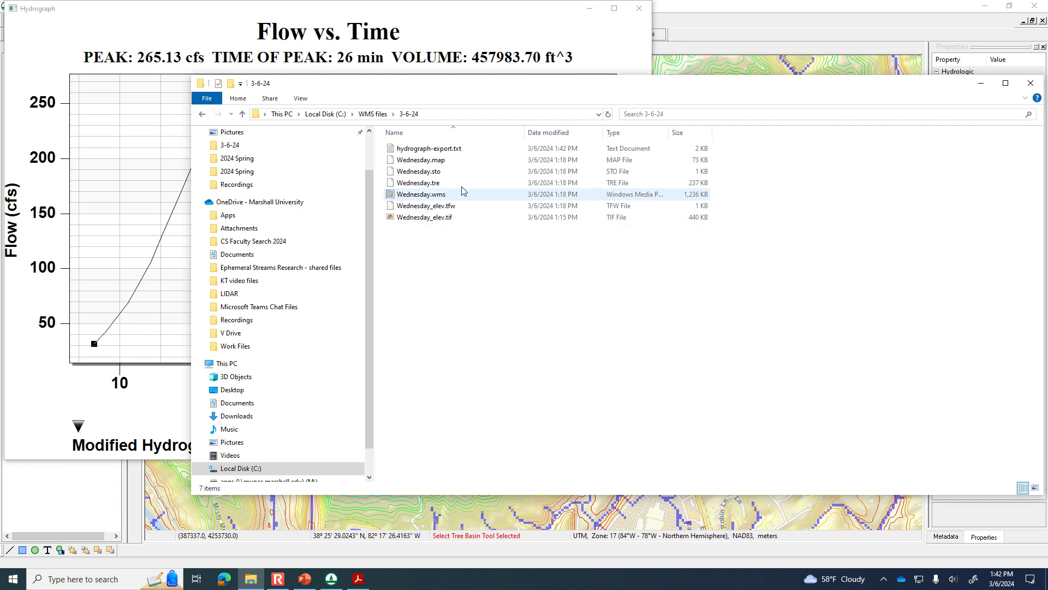
Step: View hydrograph-export.txt's time-flow pairs in Notepad, then start a Windows search
double_click(428, 152)
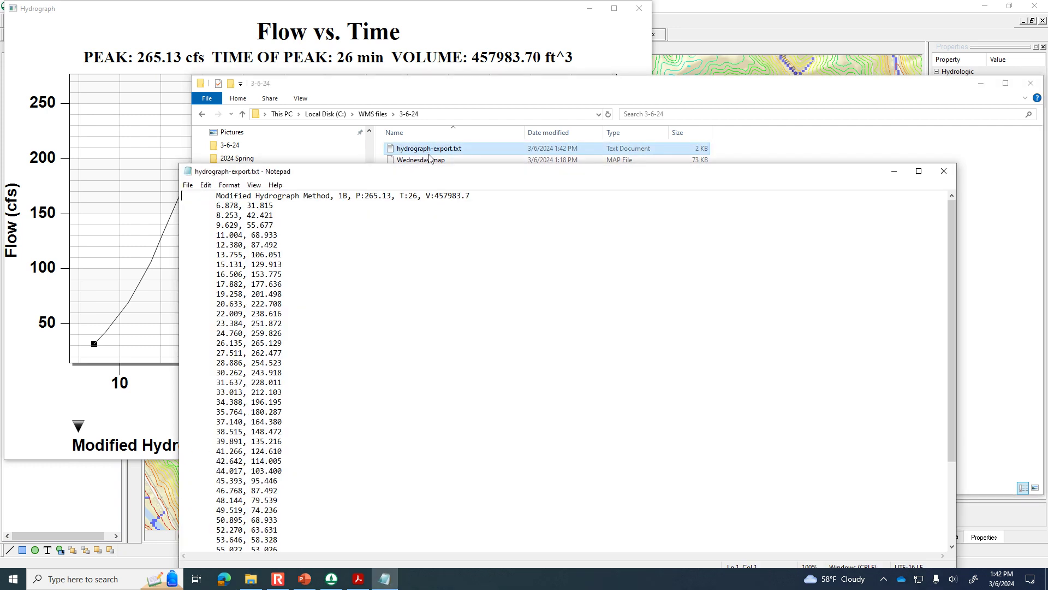
drag(507, 173, 576, 105)
scroll(576, 180, down, 4)
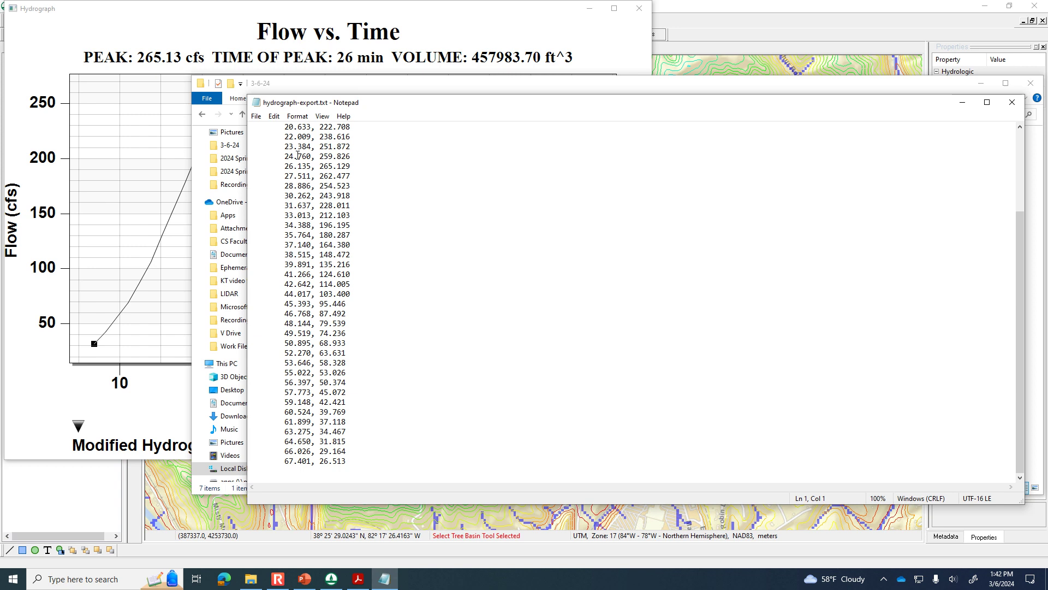
scroll(355, 262, up, 4)
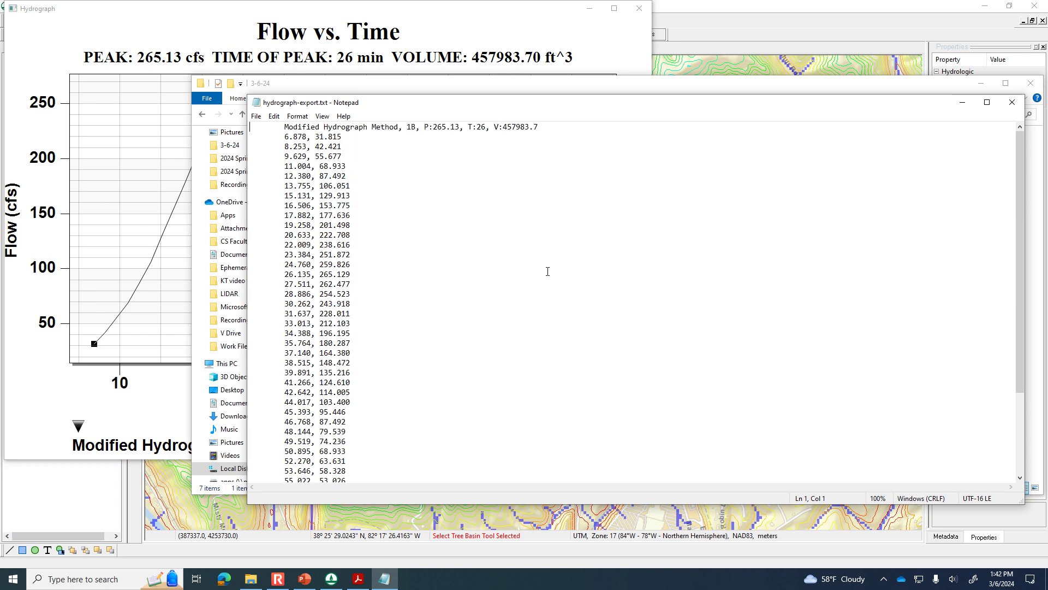
click(25, 582)
Step: Search for 'exce' and launch Excel
text(exc)
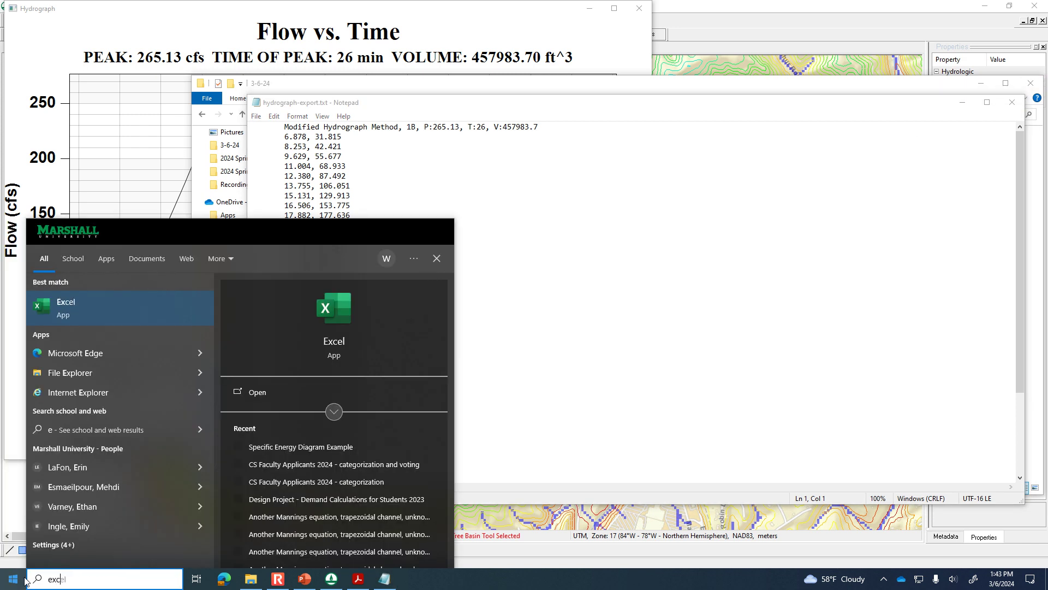
text(e)
key(Return)
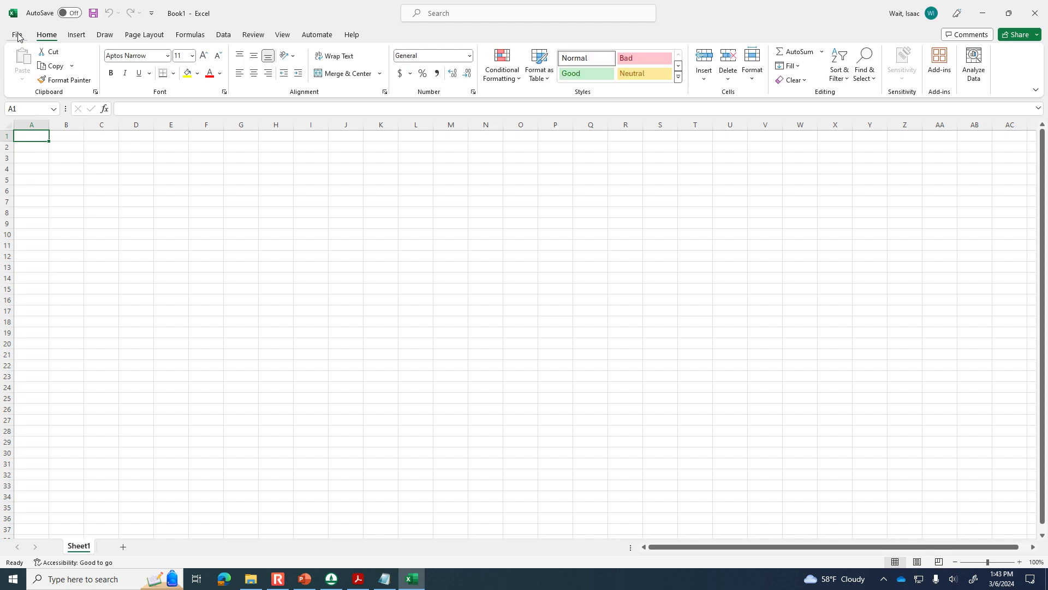
Step: Open hydrograph-export.txt from C:\WMS files\3-6-24 in Excel, showing all file types
click(18, 36)
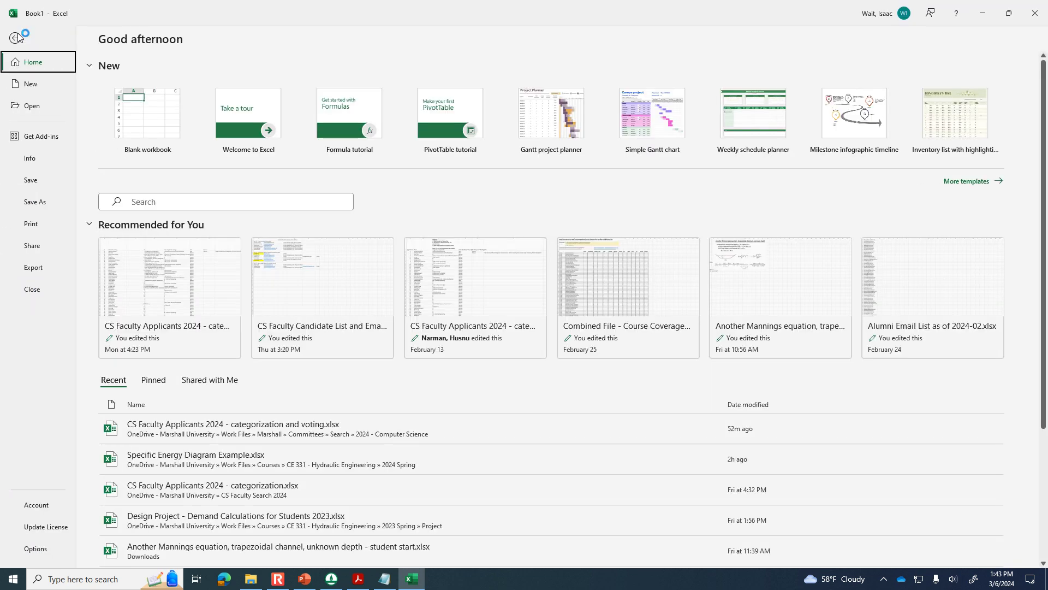
click(34, 106)
click(154, 285)
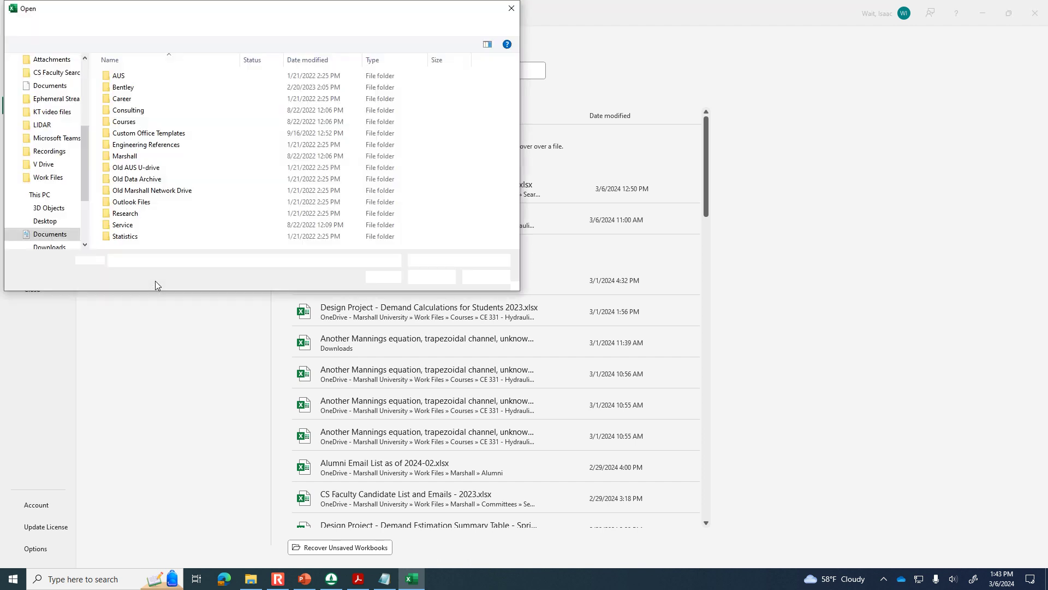
click(39, 195)
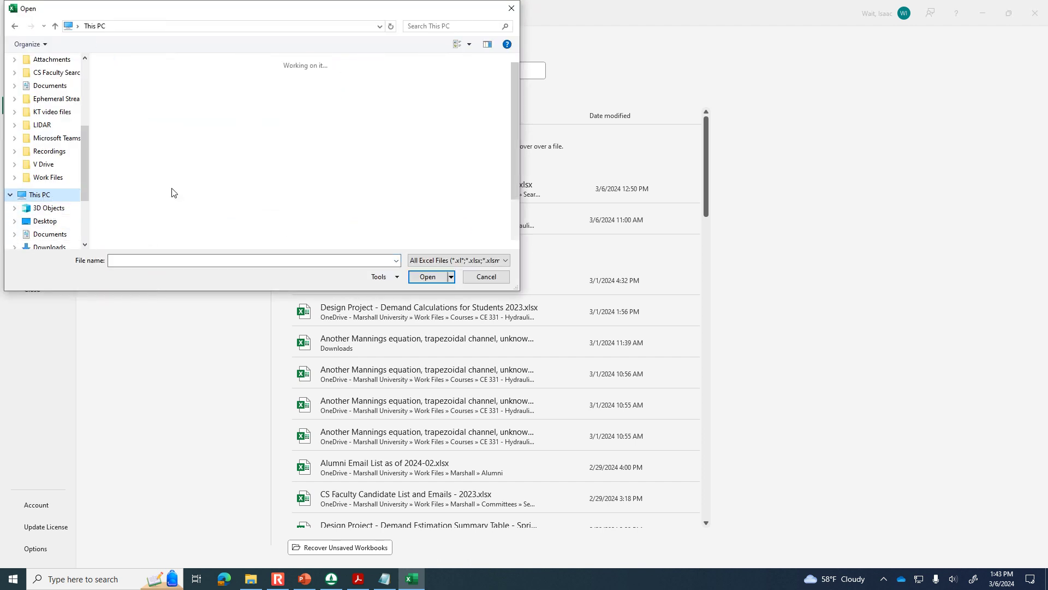
double_click(204, 231)
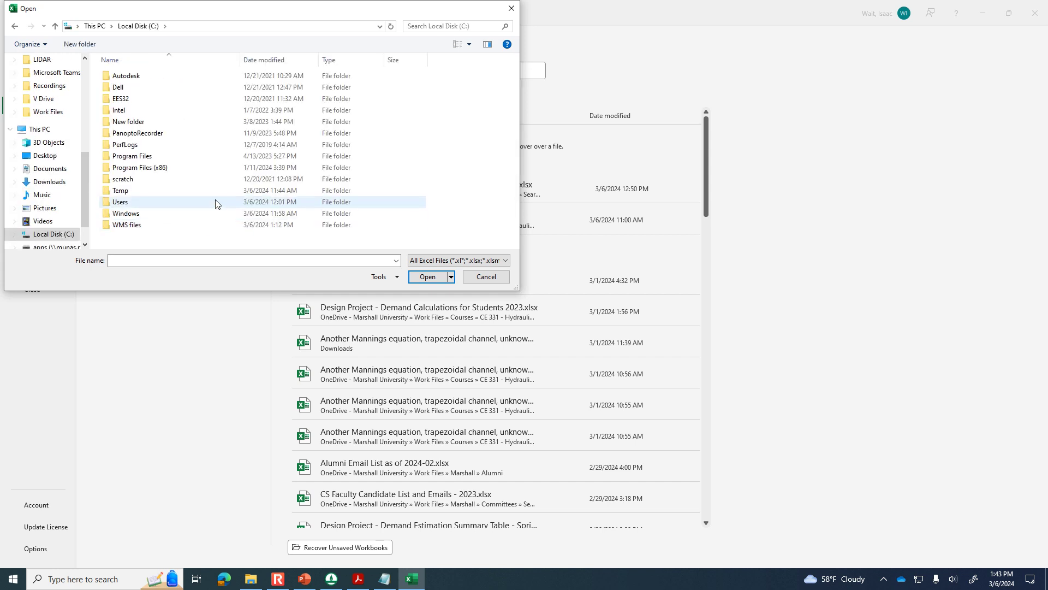
double_click(149, 225)
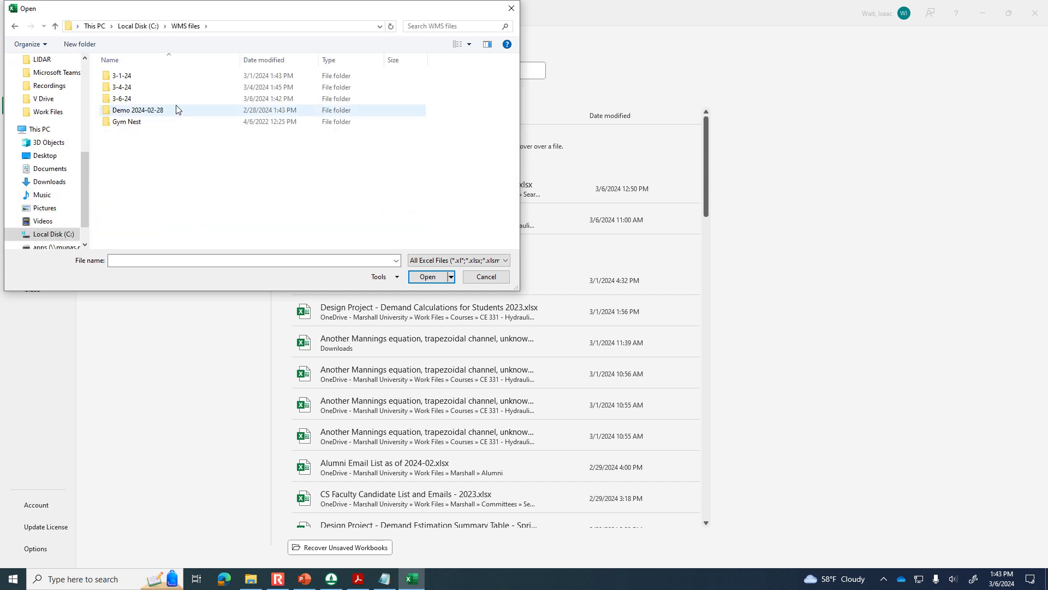
double_click(131, 98)
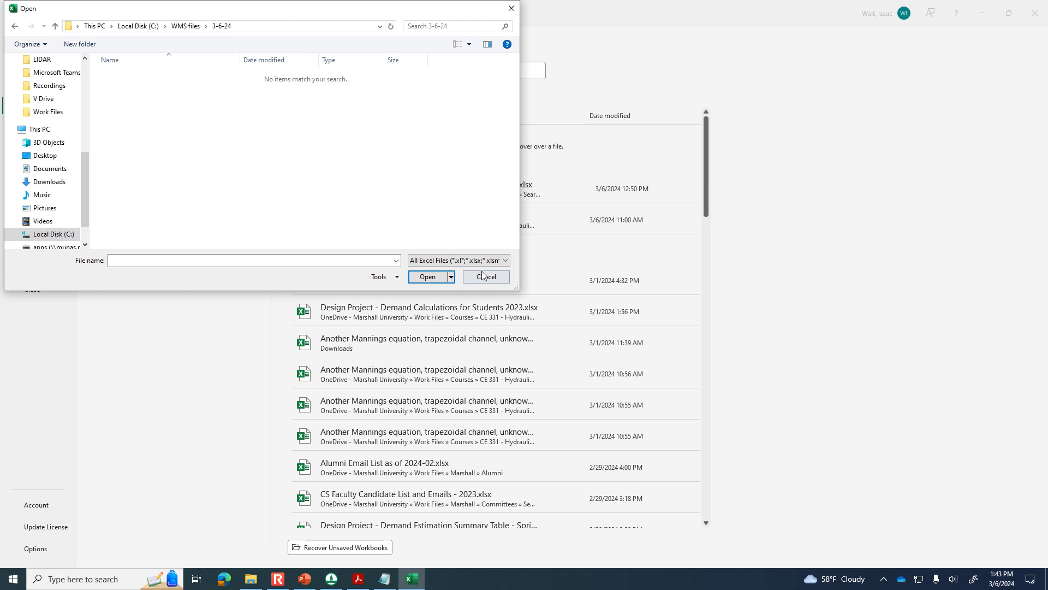
click(445, 261)
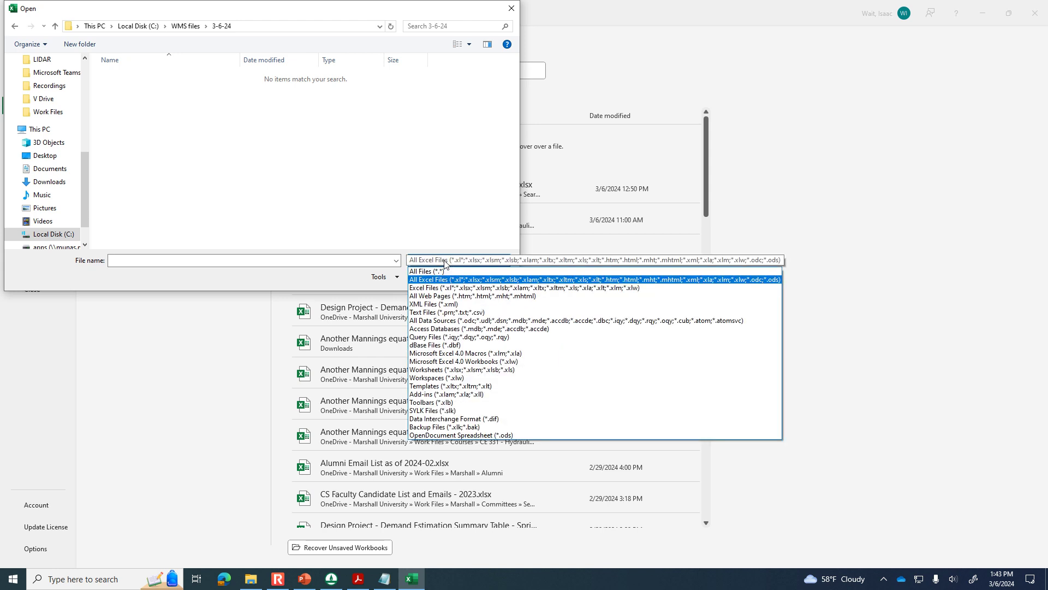
click(445, 271)
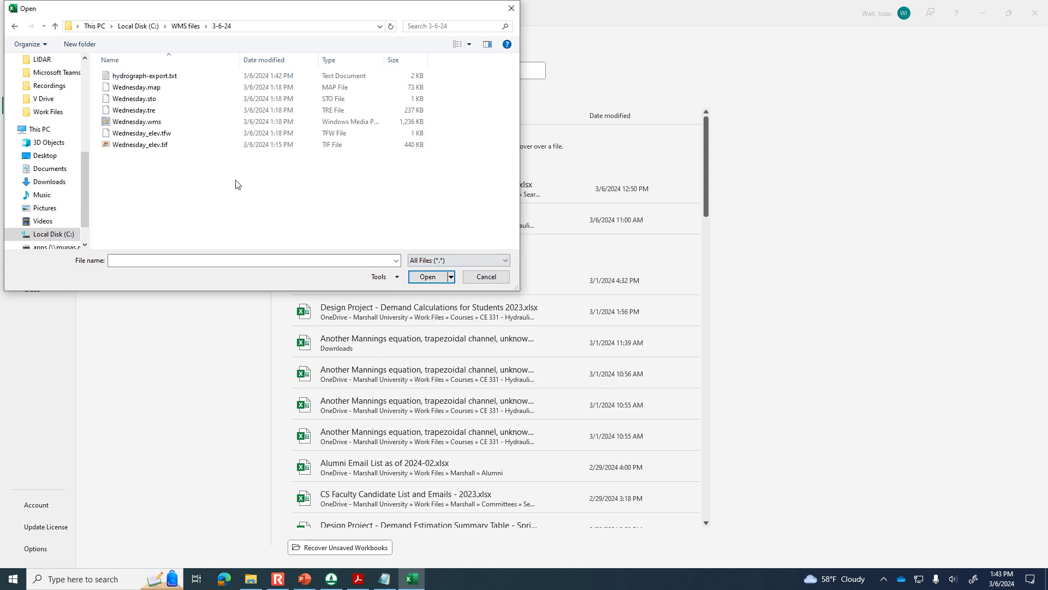
click(131, 80)
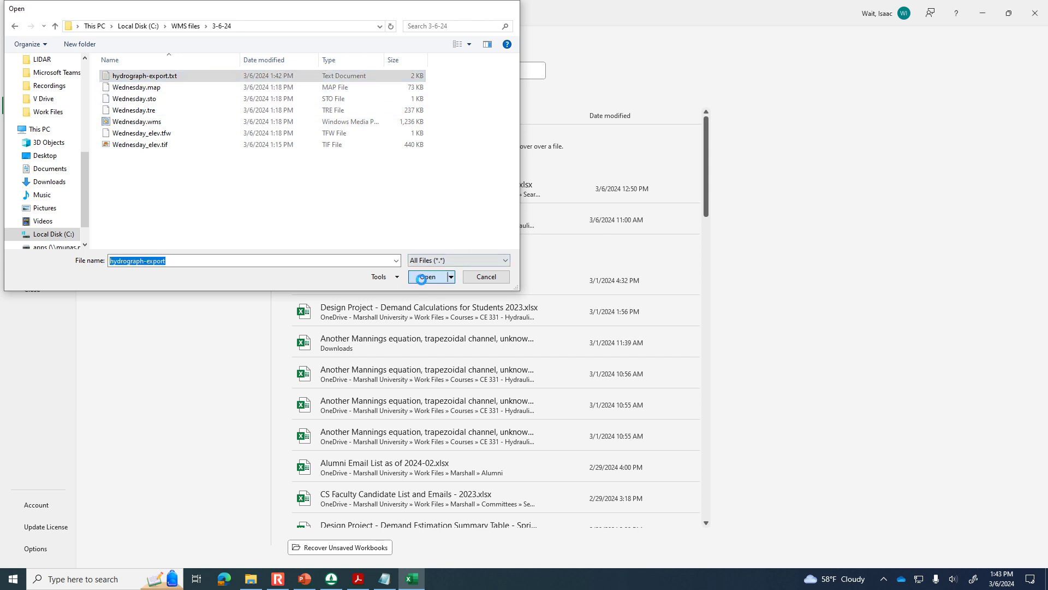
click(427, 277)
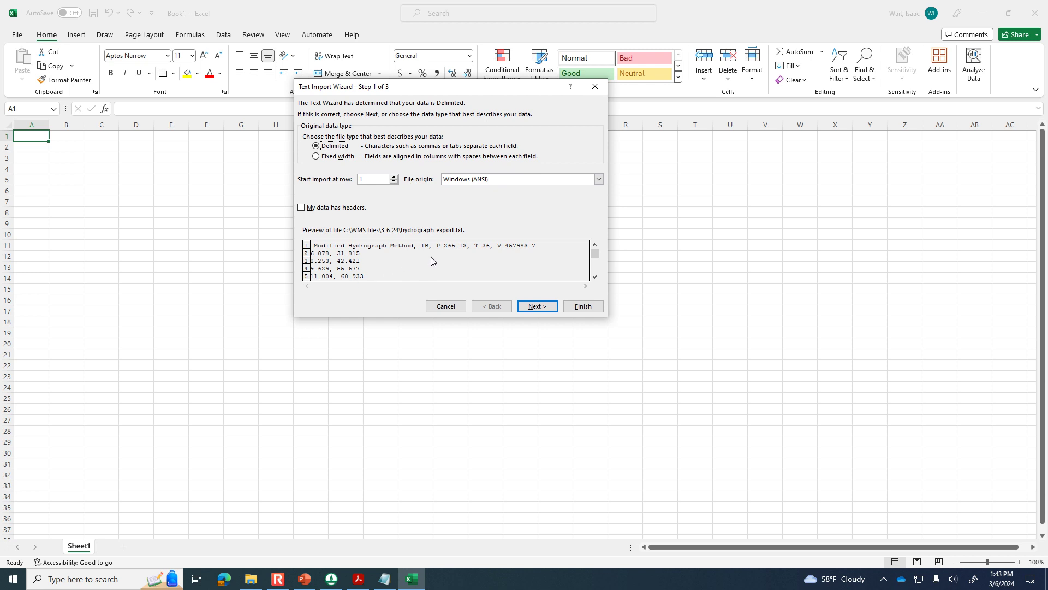
Step: Import it comma-delimited with Tab unchecked, splitting time and flow into two columns
click(533, 305)
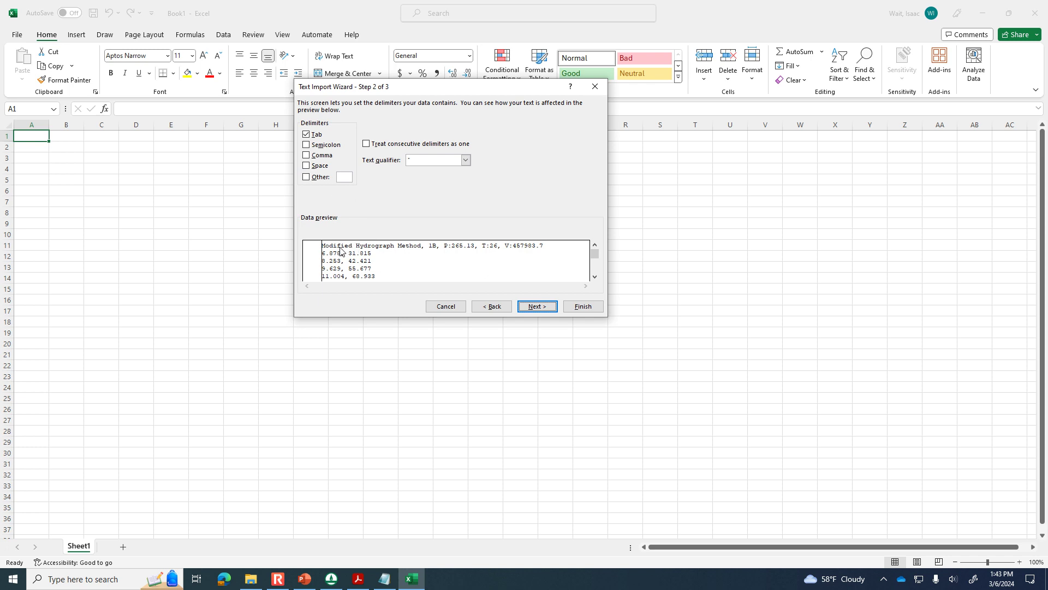
click(306, 156)
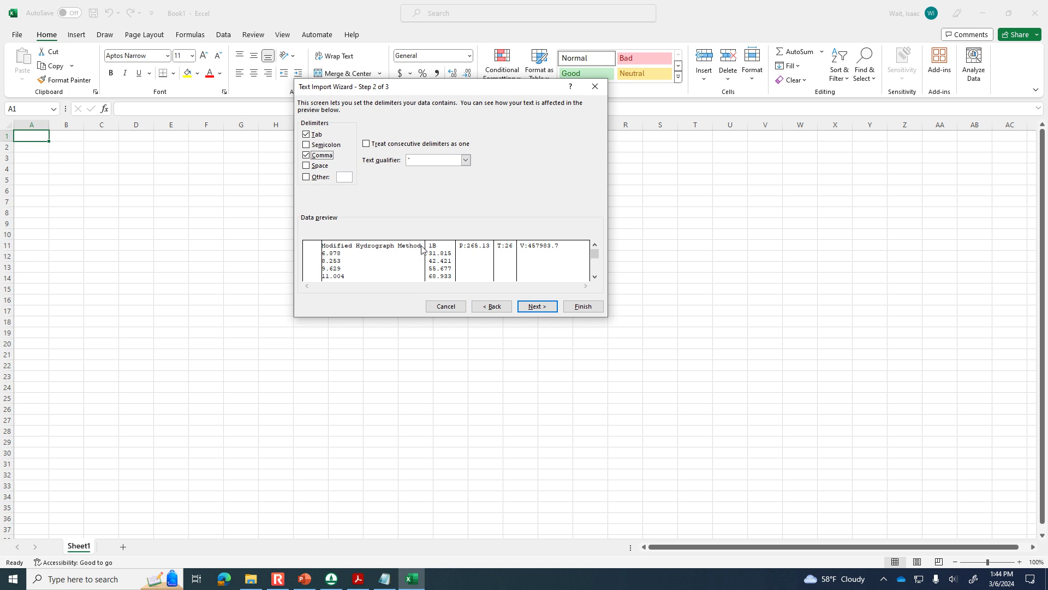
drag(595, 254, 596, 273)
click(307, 135)
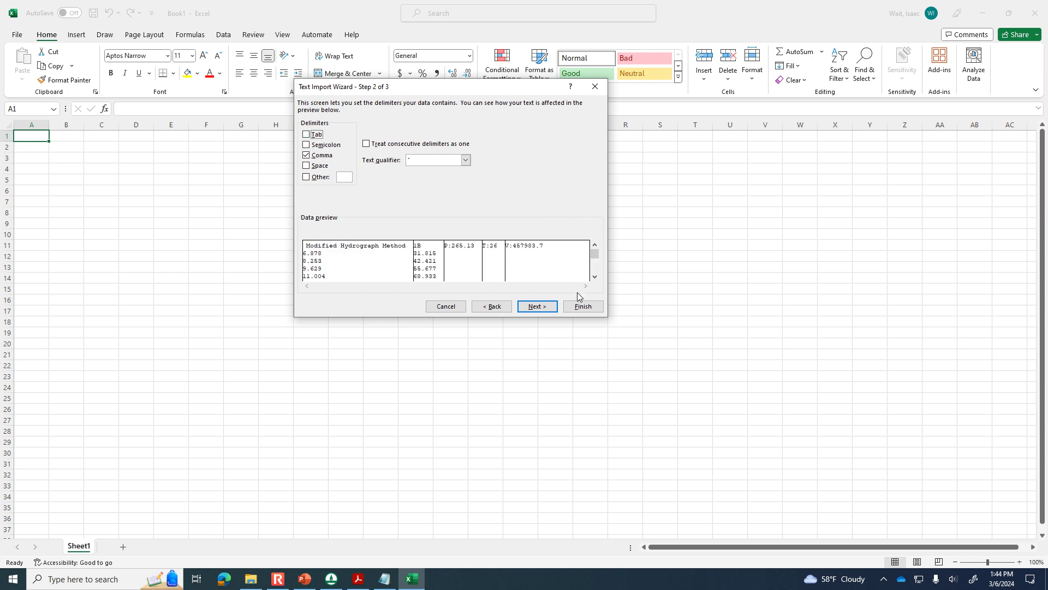
drag(595, 256, 595, 277)
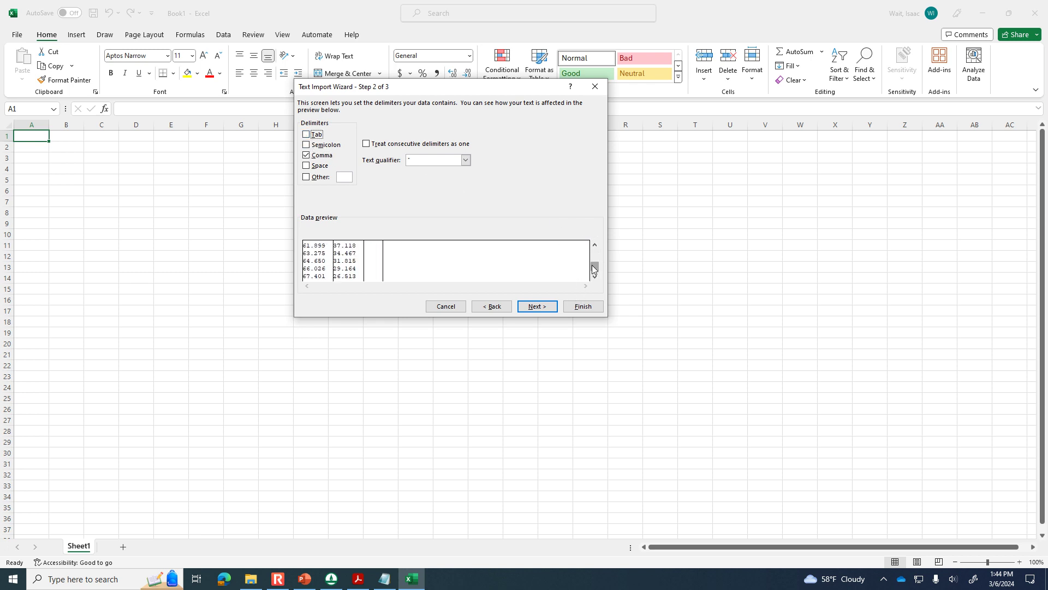
click(553, 307)
click(583, 306)
scroll(175, 341, down, 4)
scroll(176, 340, up, 4)
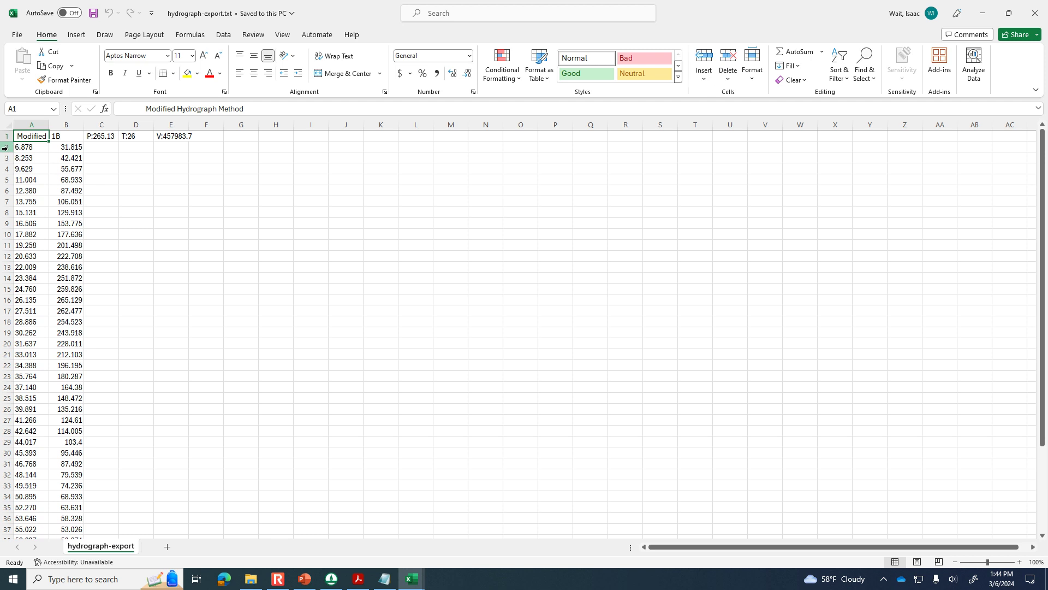
Step: Insert a new row 2 with column labels 'Time (min)' and 'Q (cfs)'
click(7, 147)
right_click(7, 147)
click(76, 260)
click(35, 151)
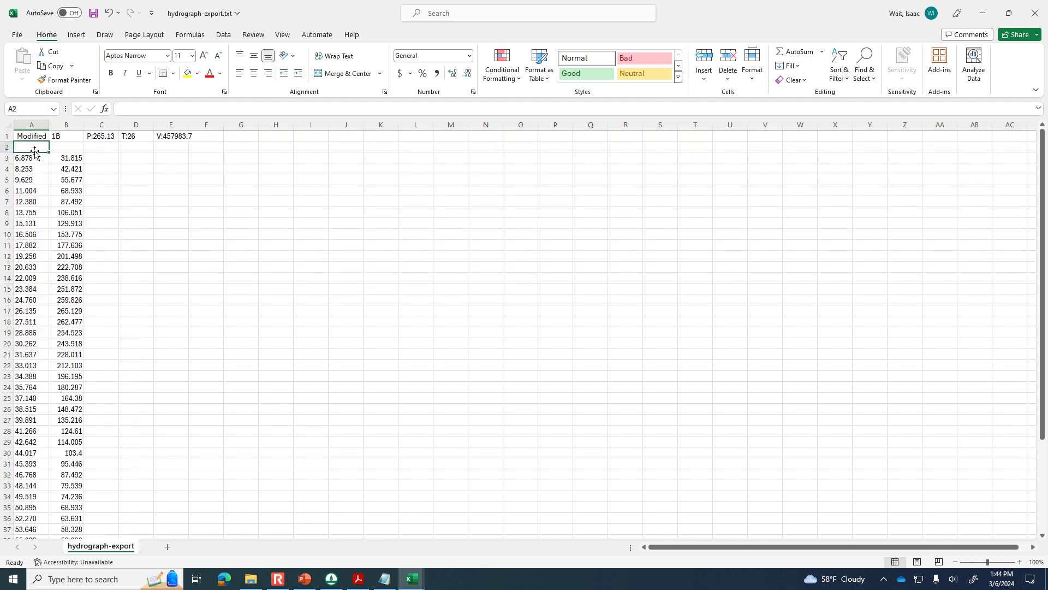
text(Time (min))
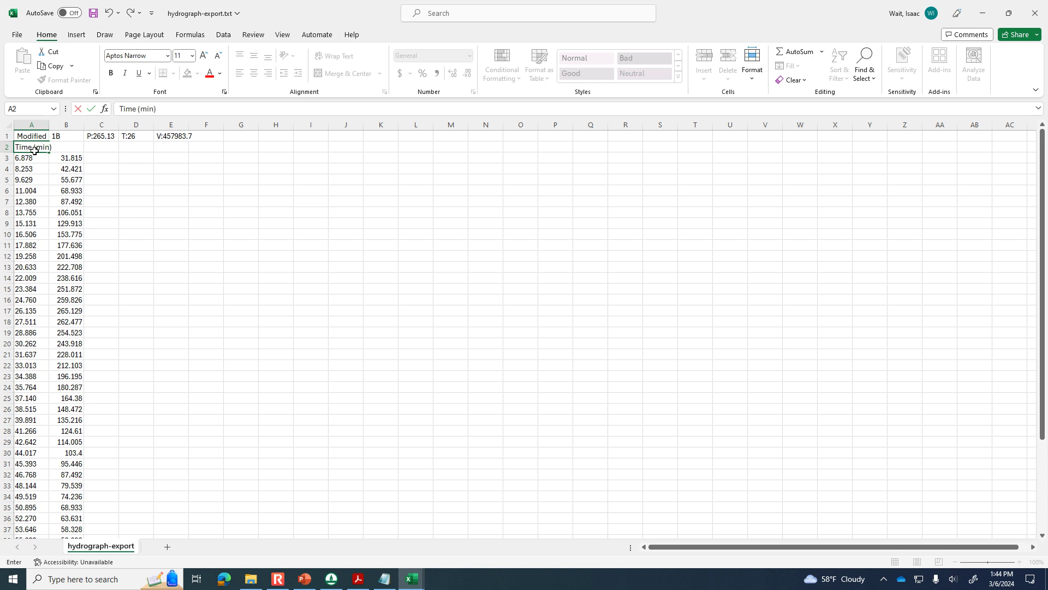
key(Tab)
text(Q)
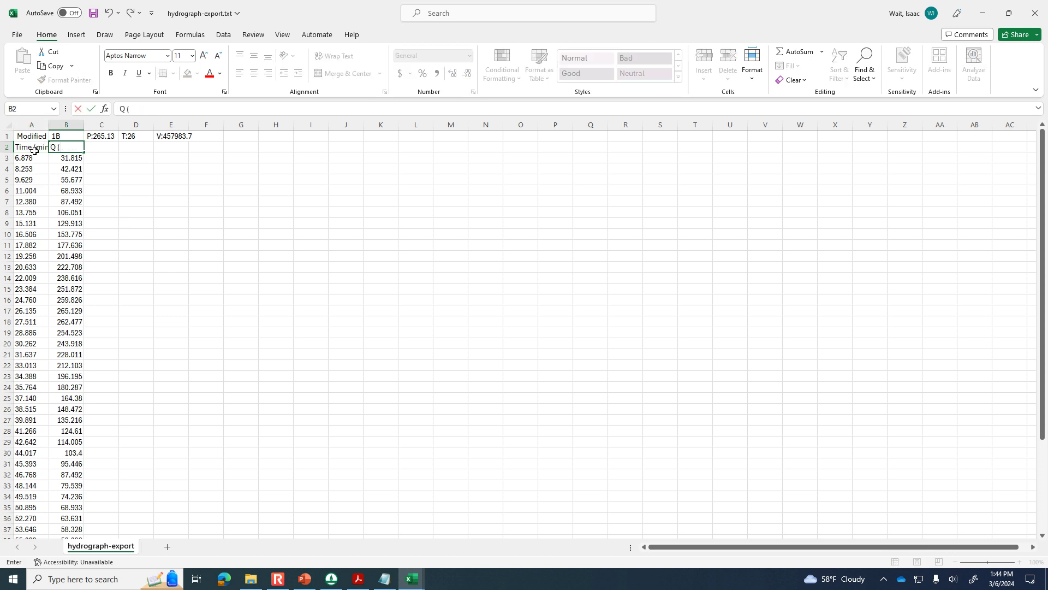
text( (cfs))
key(Return)
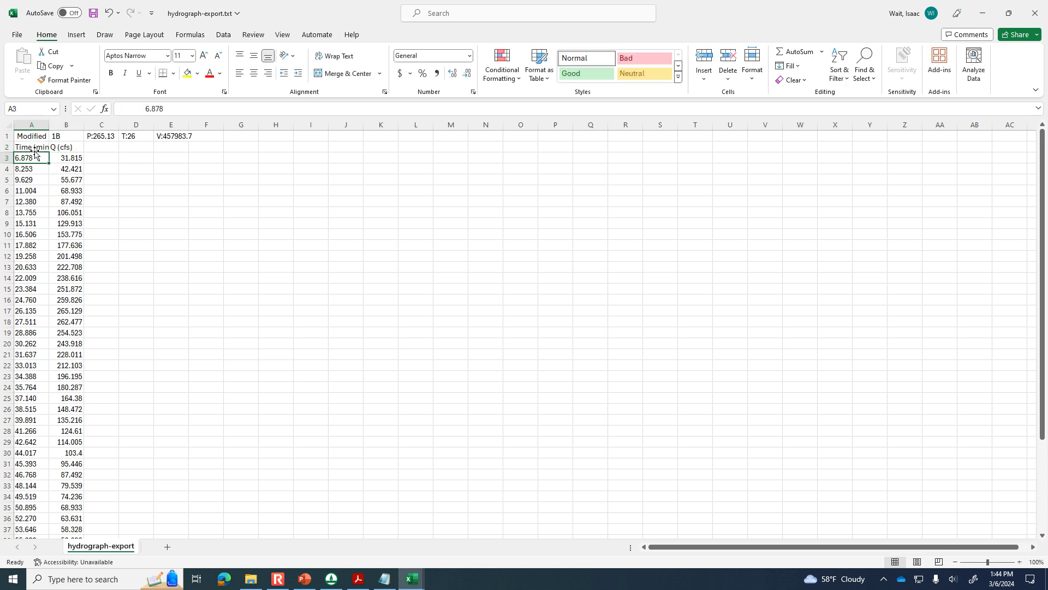
Step: Bold the peak row values 26.135 min and 265.129 cfs, then return to WMS
click(7, 146)
click(206, 222)
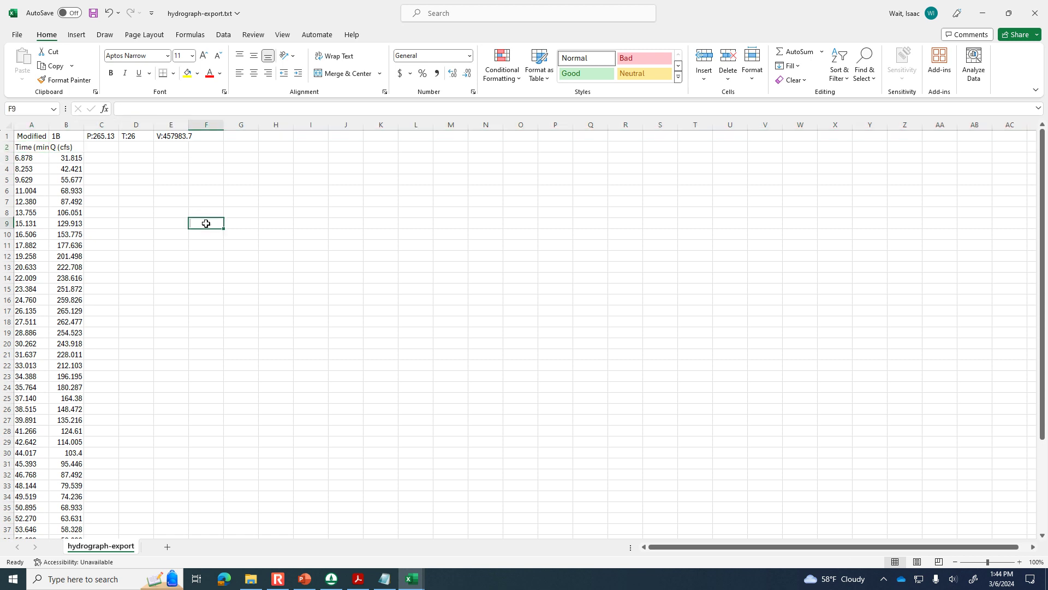
click(77, 310)
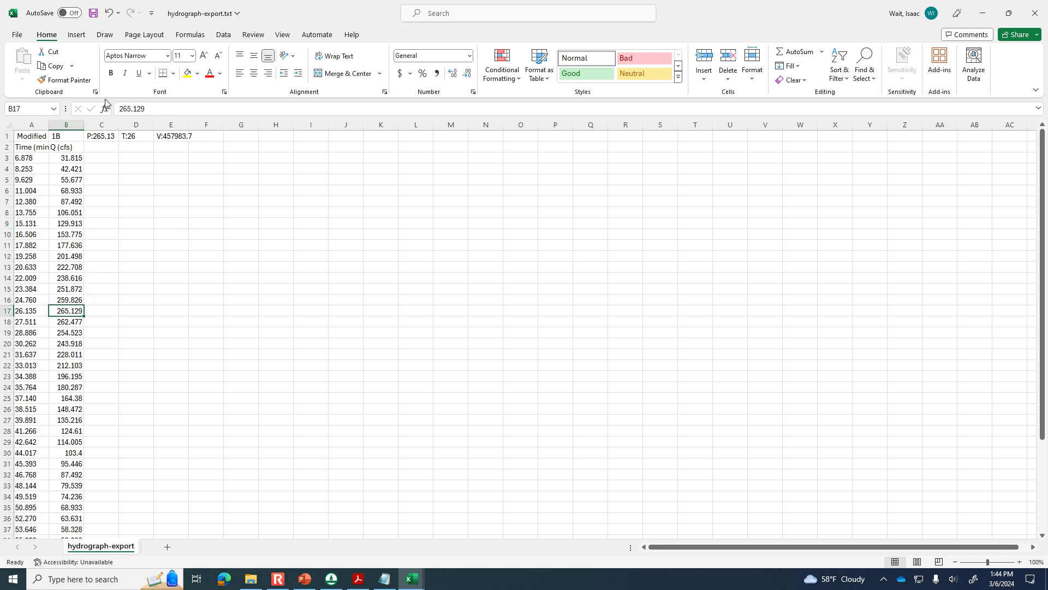
click(111, 72)
click(34, 309)
click(111, 73)
click(252, 298)
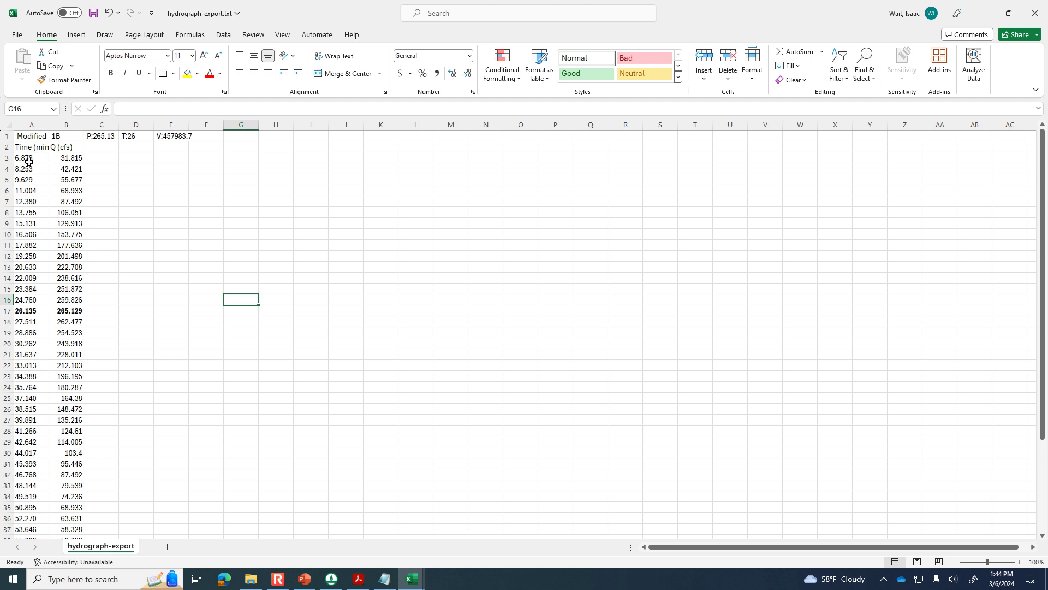
click(331, 577)
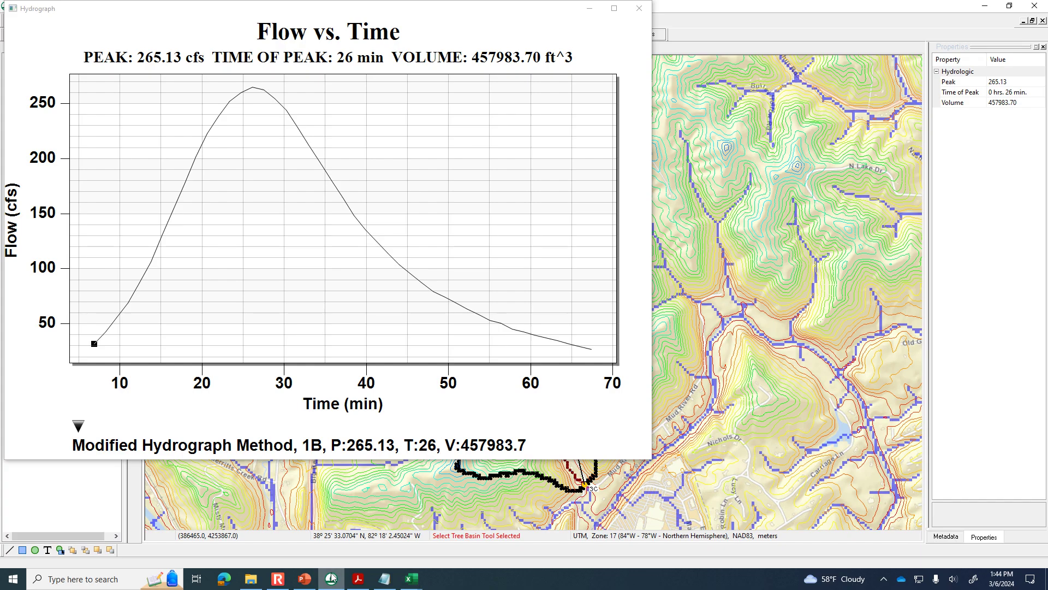
Step: Close the hydrograph plot and open 'HW 9 - Watershed Modeling 2' from CE 433 > 2024 Spring > PDF files
click(639, 8)
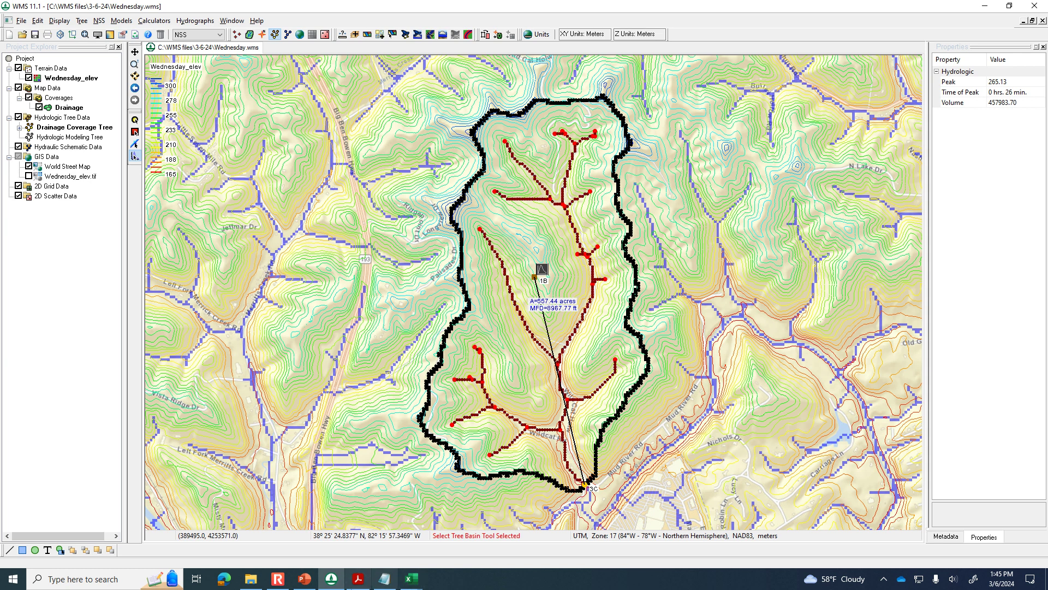
click(251, 578)
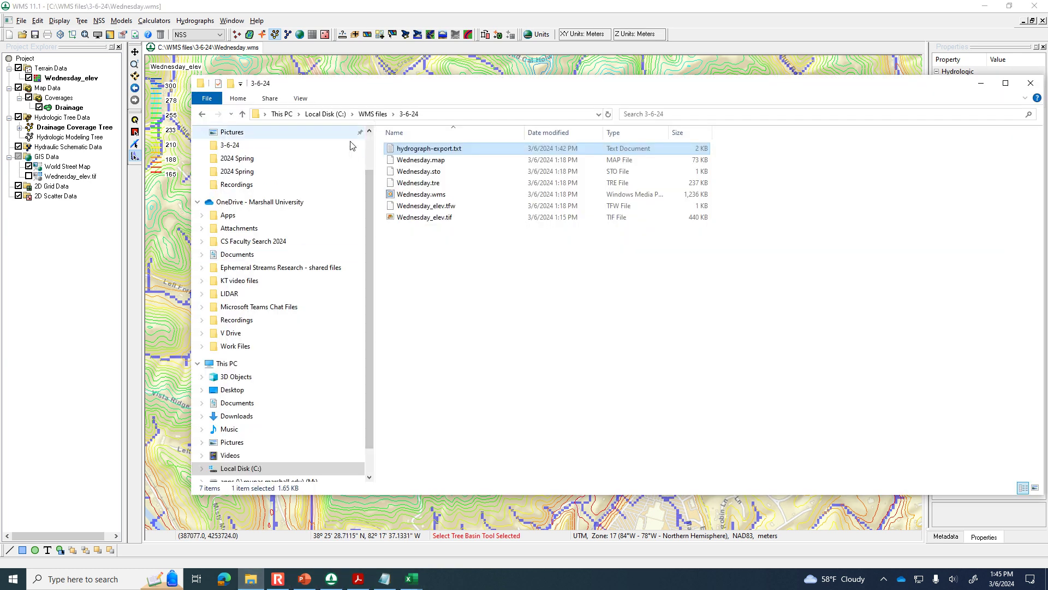
click(224, 347)
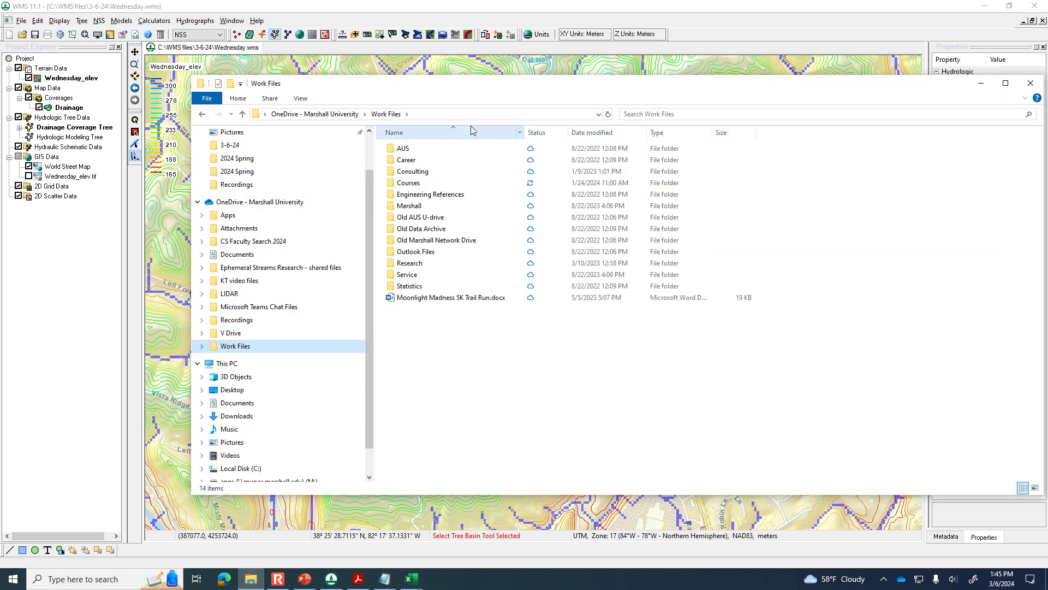
click(417, 186)
double_click(417, 186)
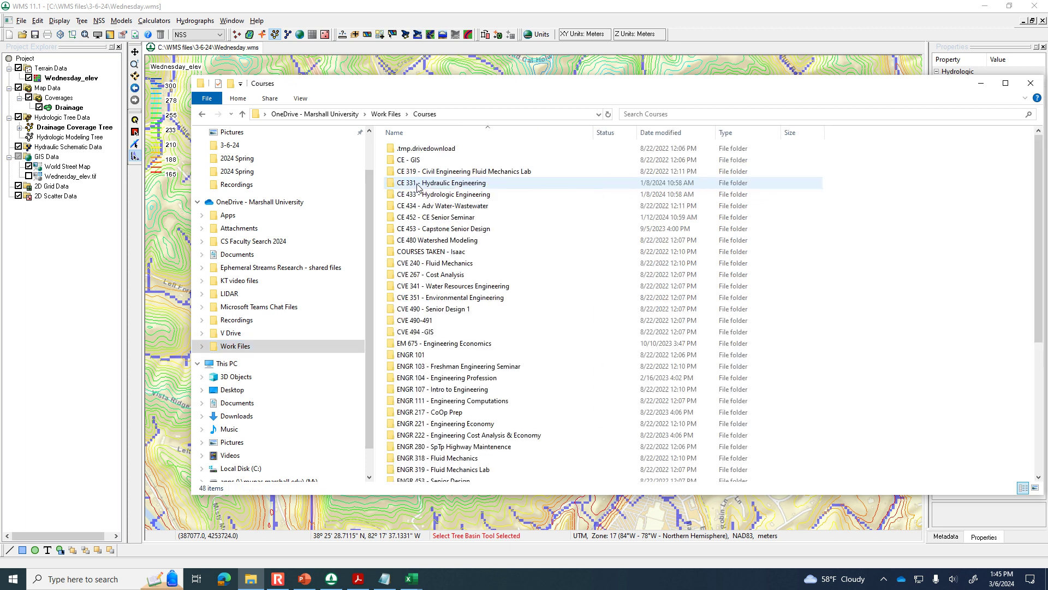
double_click(418, 194)
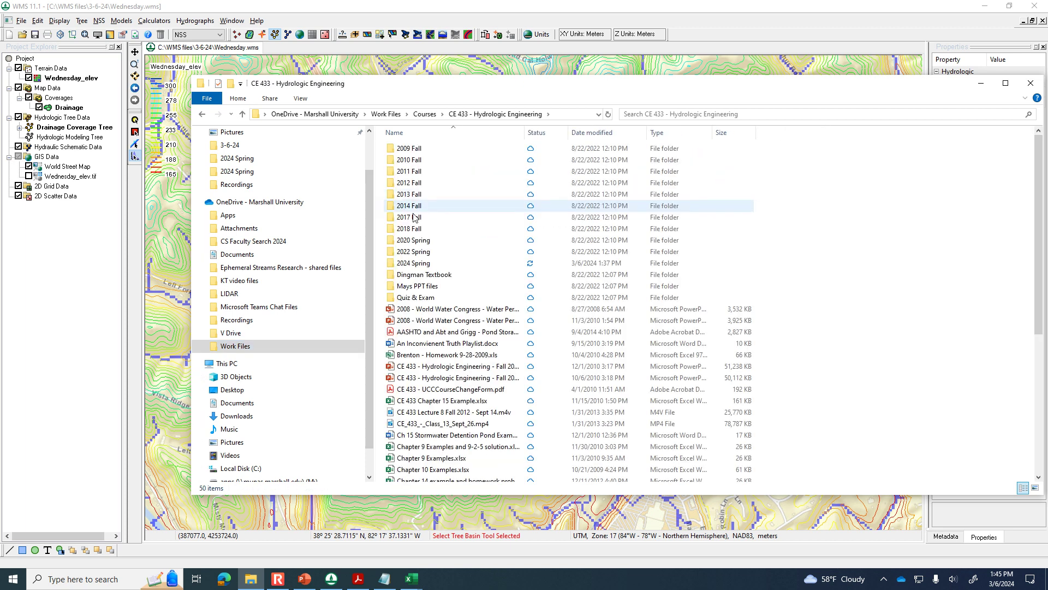
double_click(413, 263)
double_click(426, 185)
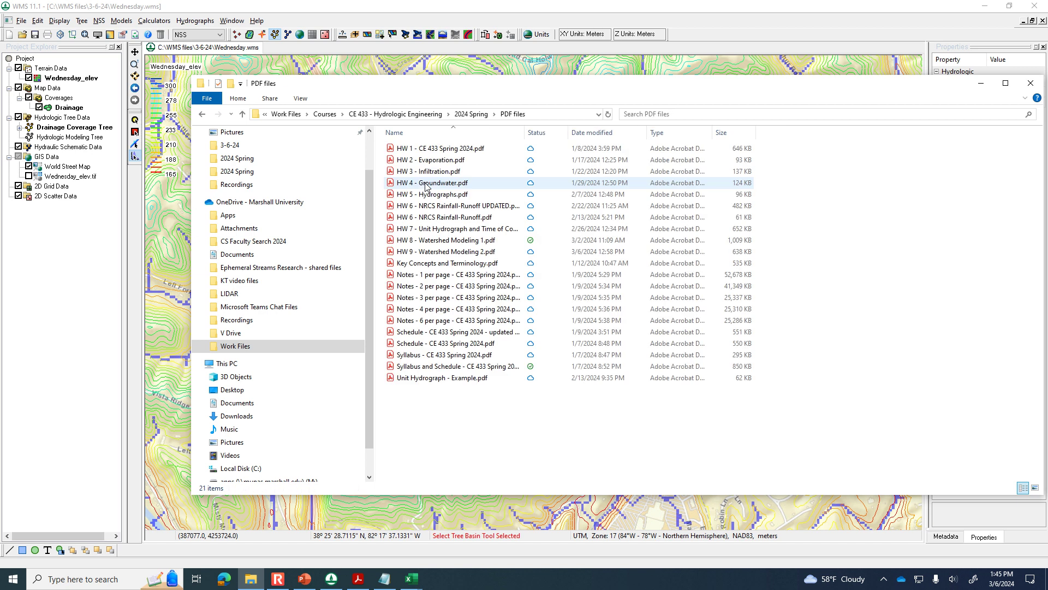
double_click(433, 253)
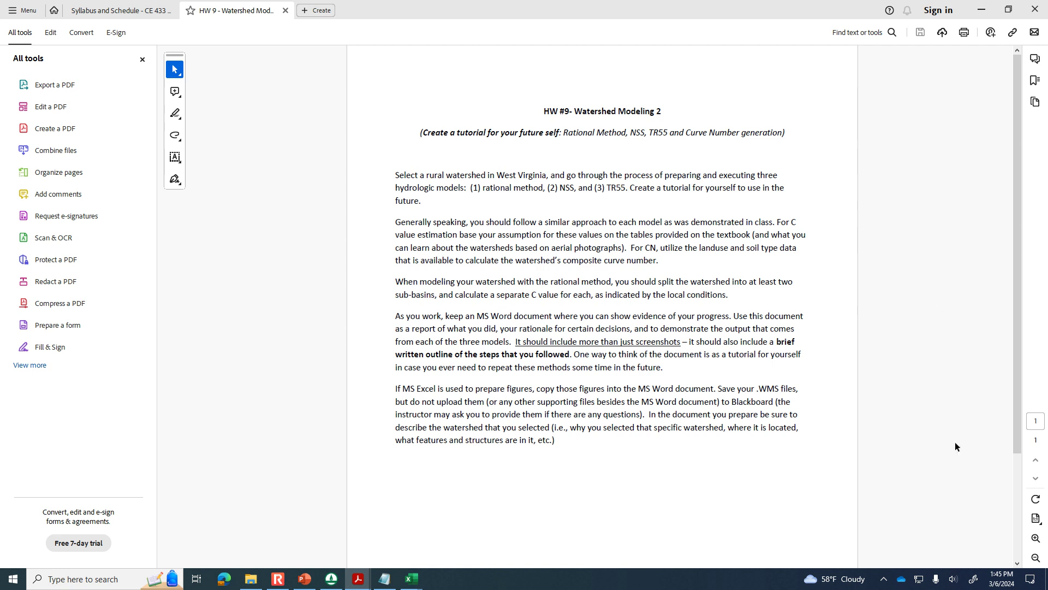
Step: Zoom the HW 9 page to 125% and close the All tools side panel
click(1035, 538)
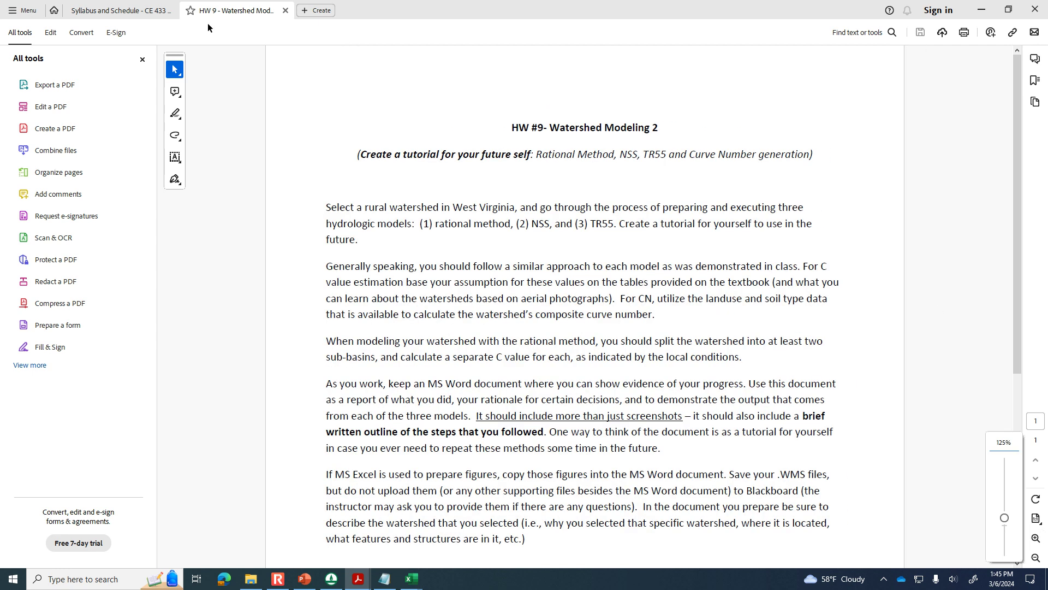
click(142, 58)
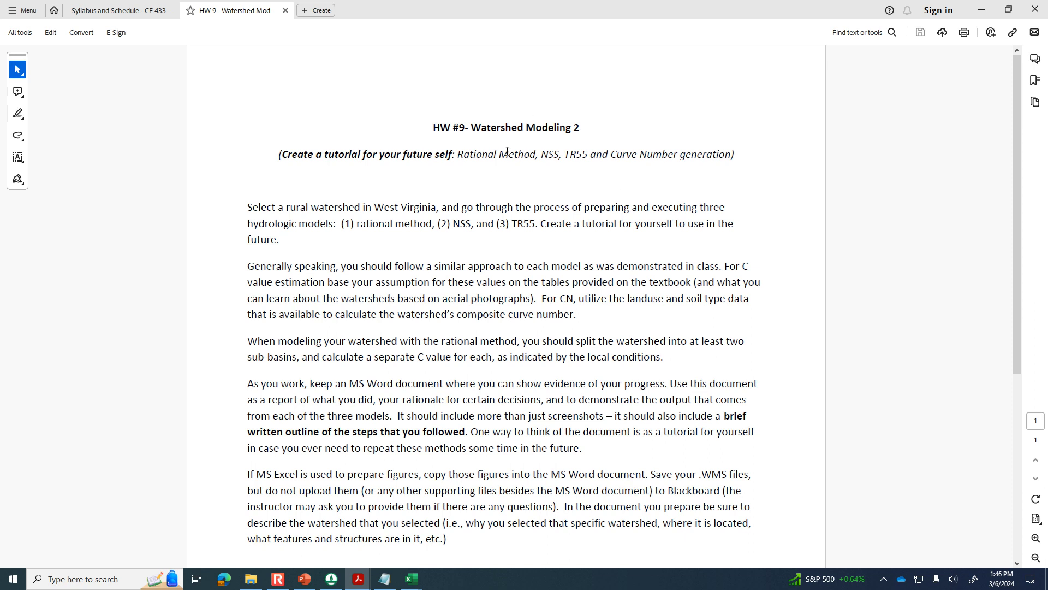
drag(459, 154, 587, 158)
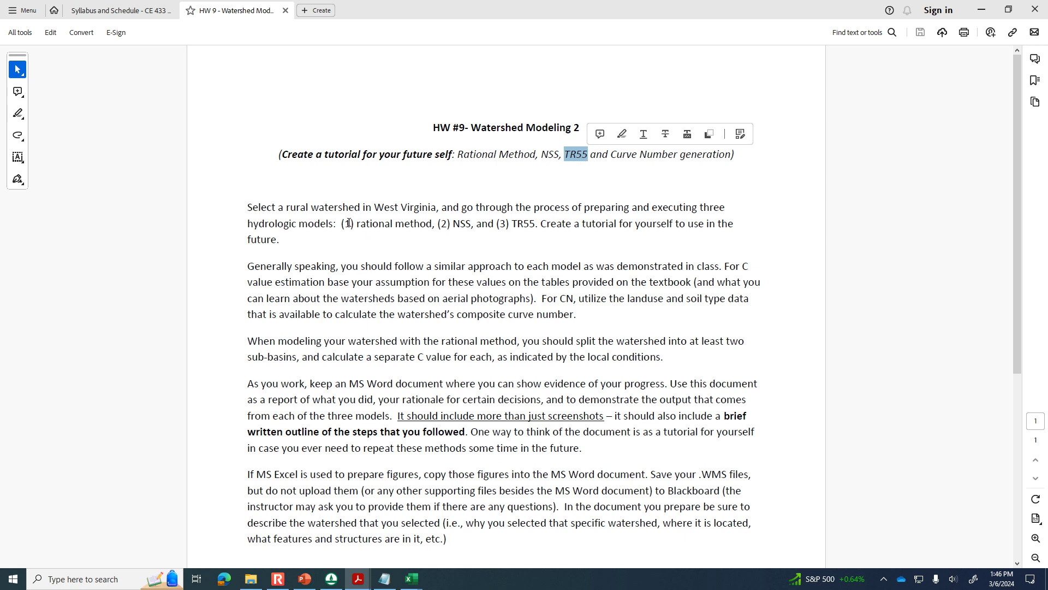
drag(355, 223, 475, 224)
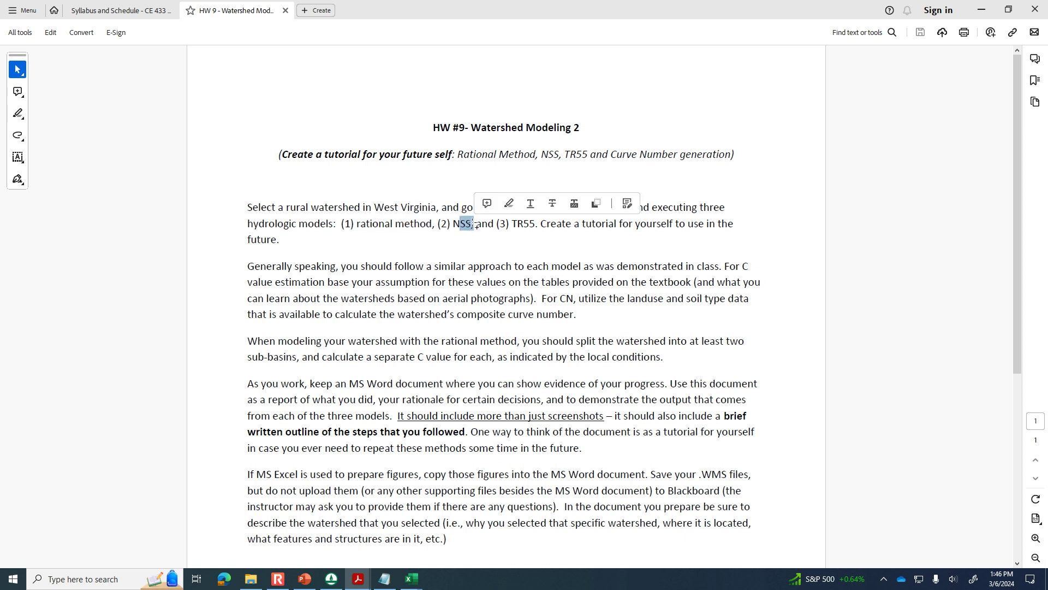
scroll(448, 252, down, 1)
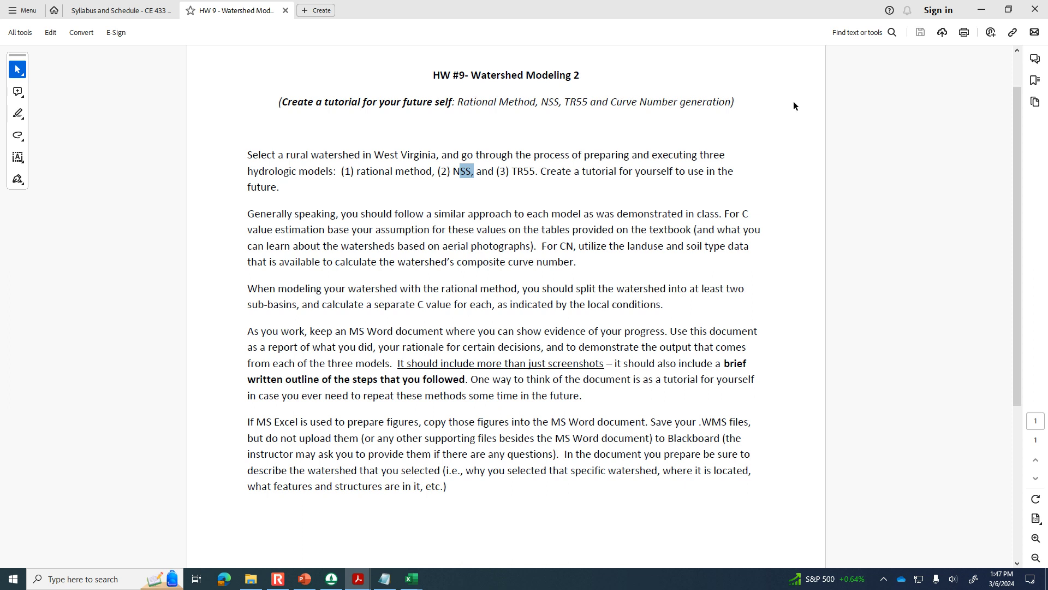
Step: Show PowerPoint slide 378 announcing HW #9 and Exam 2 due Monday, March 11th
click(305, 578)
scroll(82, 287, down, 5)
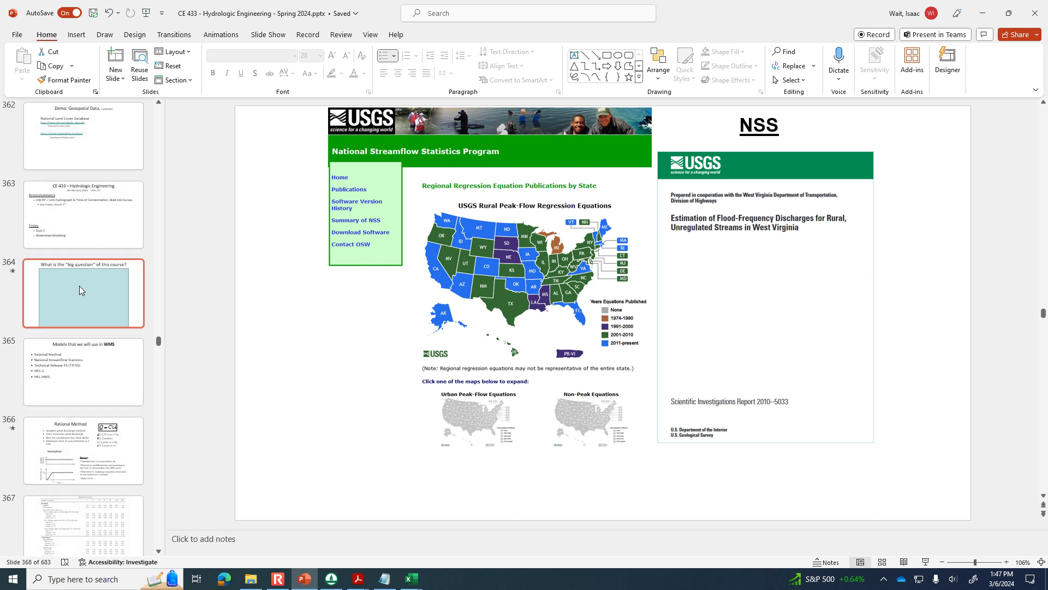
scroll(80, 290, down, 7)
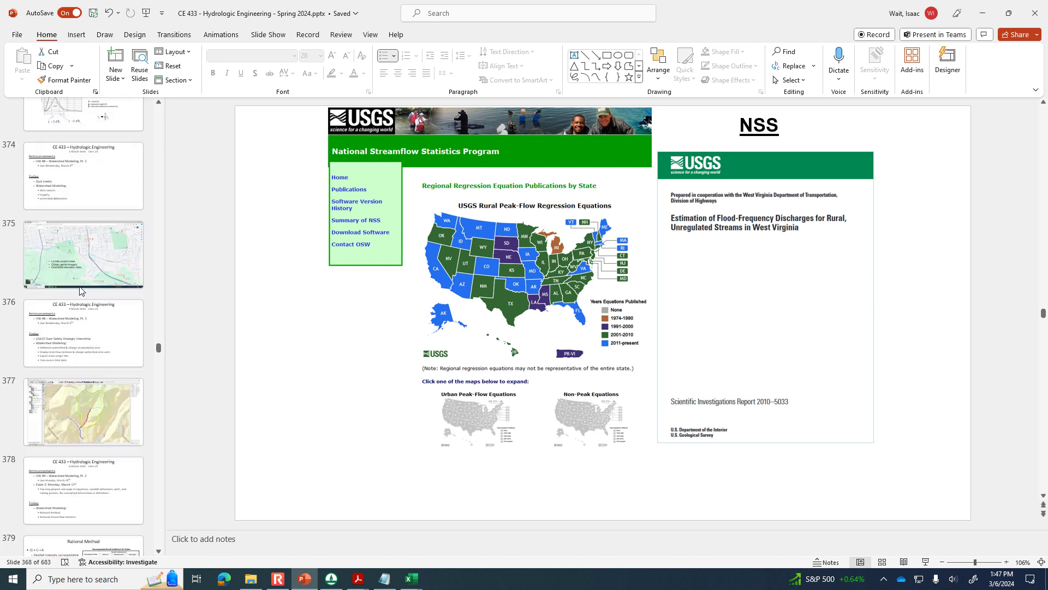
click(95, 271)
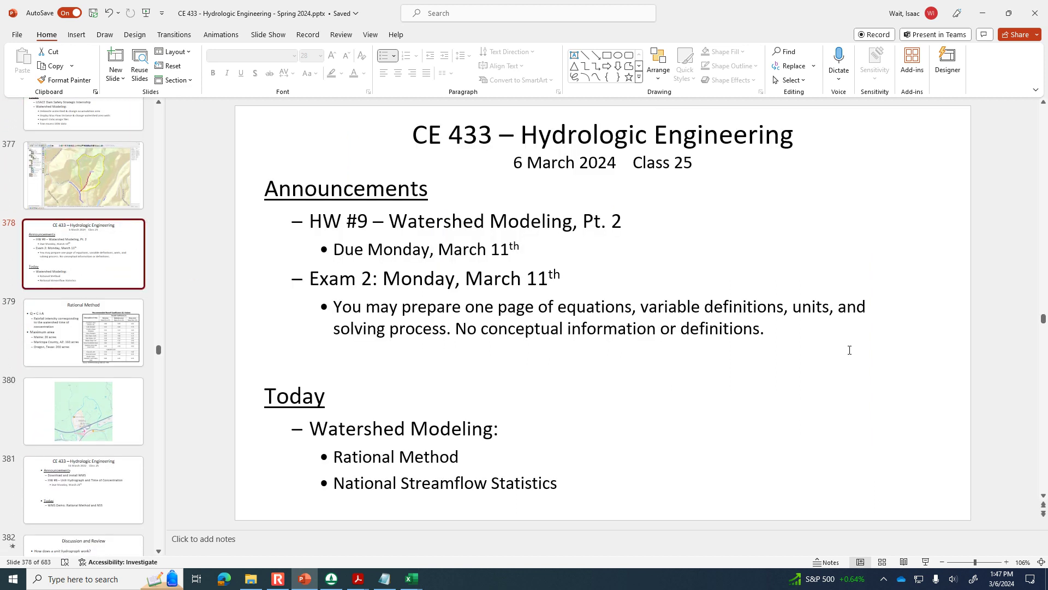
drag(798, 342, 278, 281)
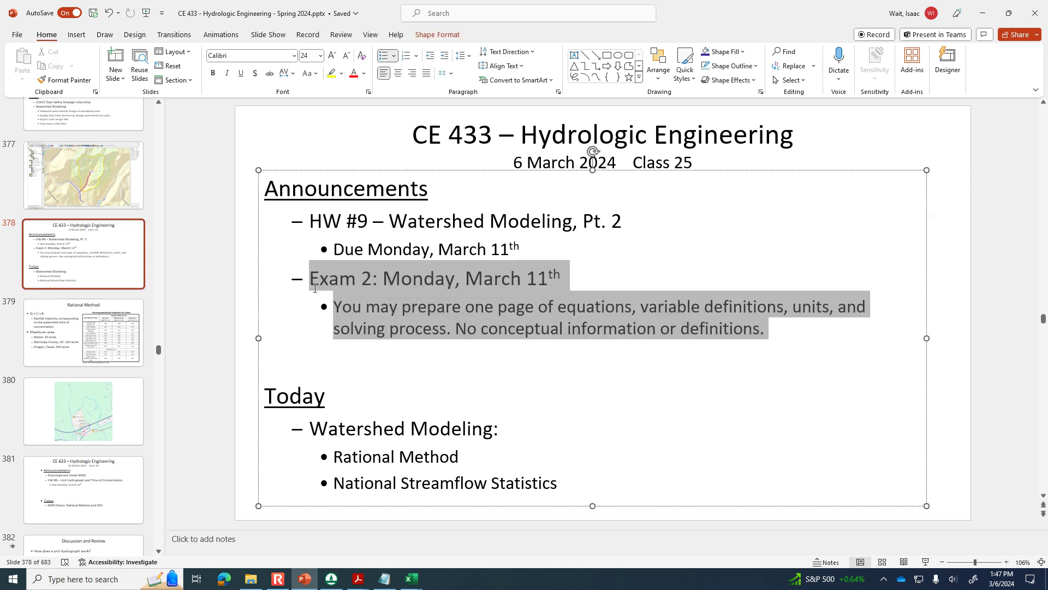
click(682, 284)
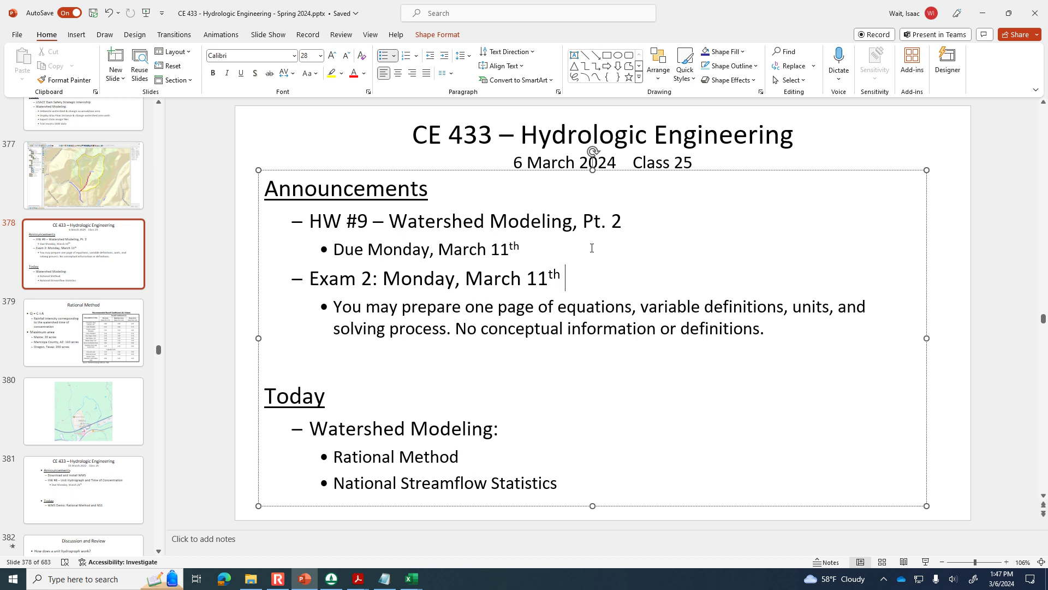